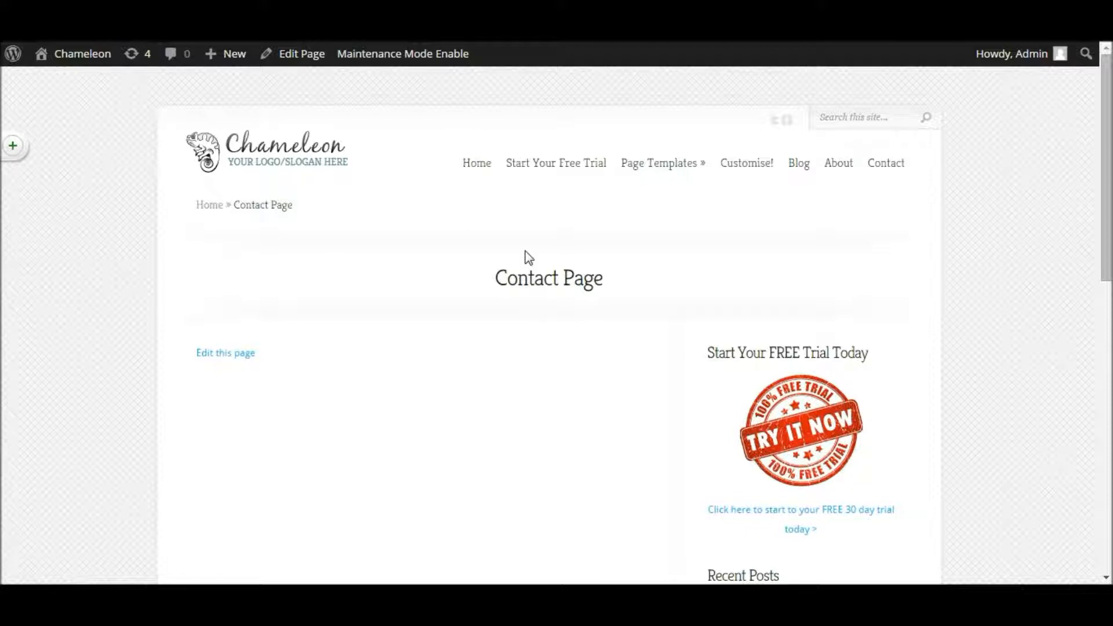
Step: Scroll through the Chameleon site's Contact Page to confirm it is still empty
scroll(559, 216, "down", 2)
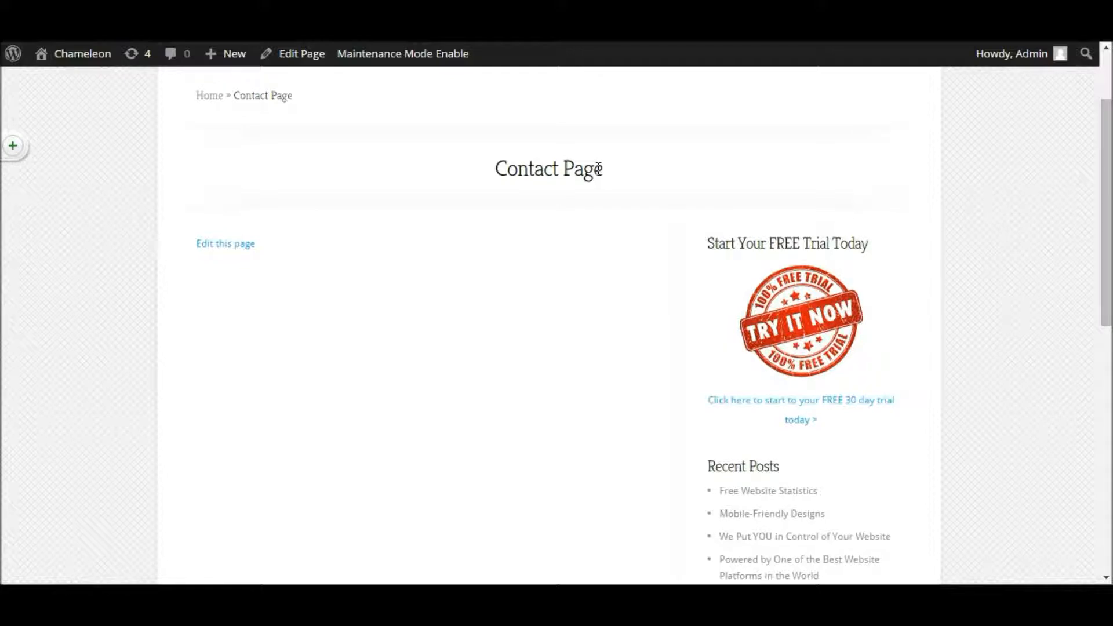
scroll(599, 169, "up", 2)
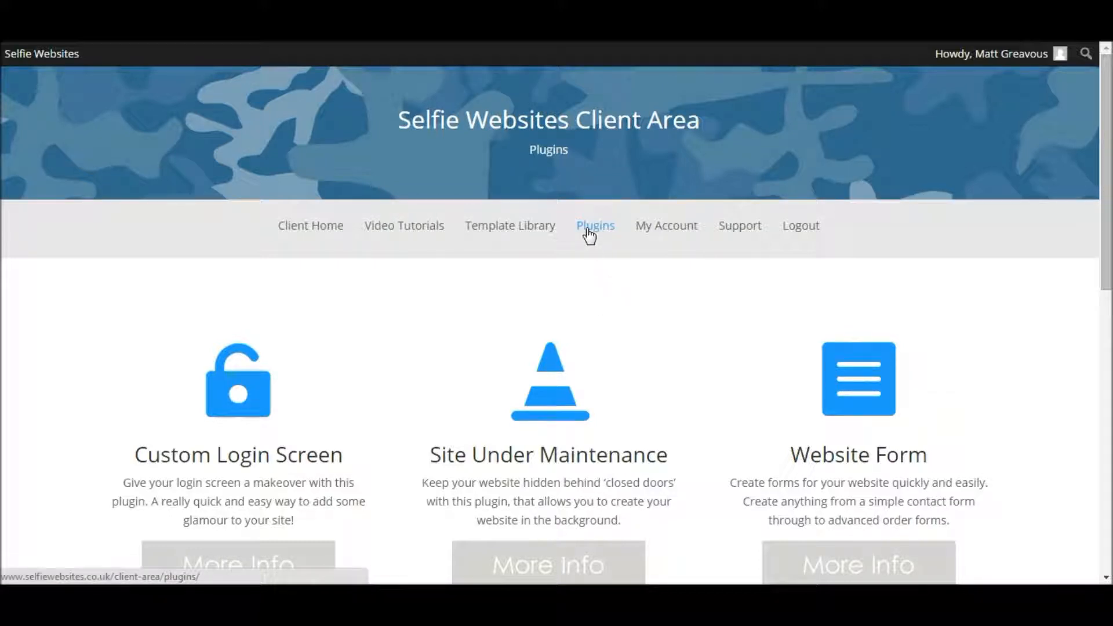
Step: Download the Website Form plugin as cp-easy-form-builder.zip from its More Info page
key("ctrl")
key("ctrl")
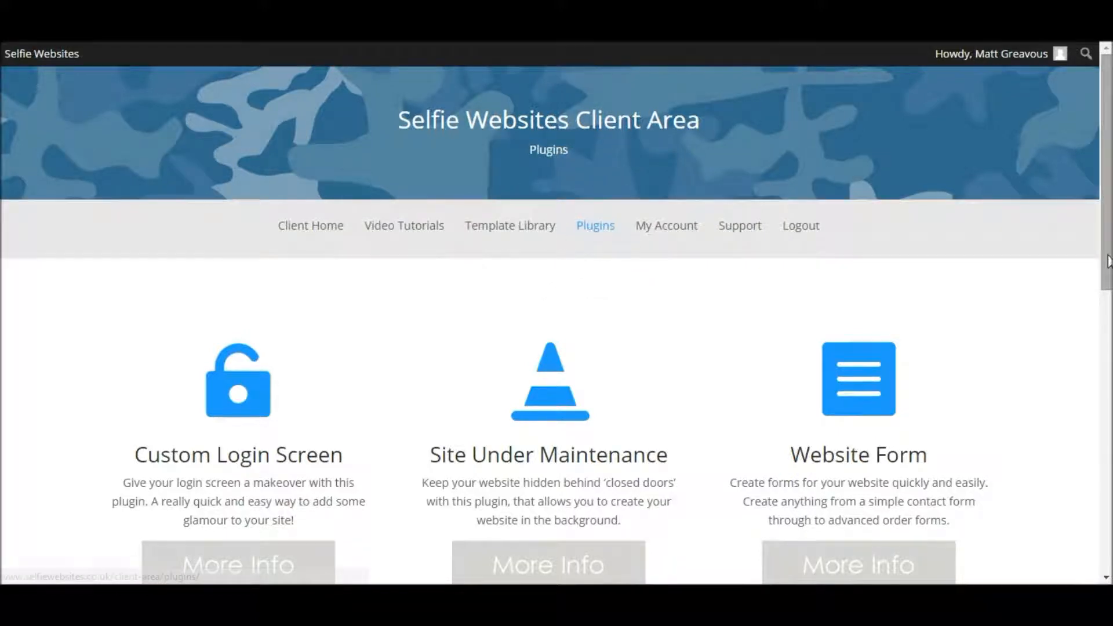
scroll(1108, 261, "down", 1)
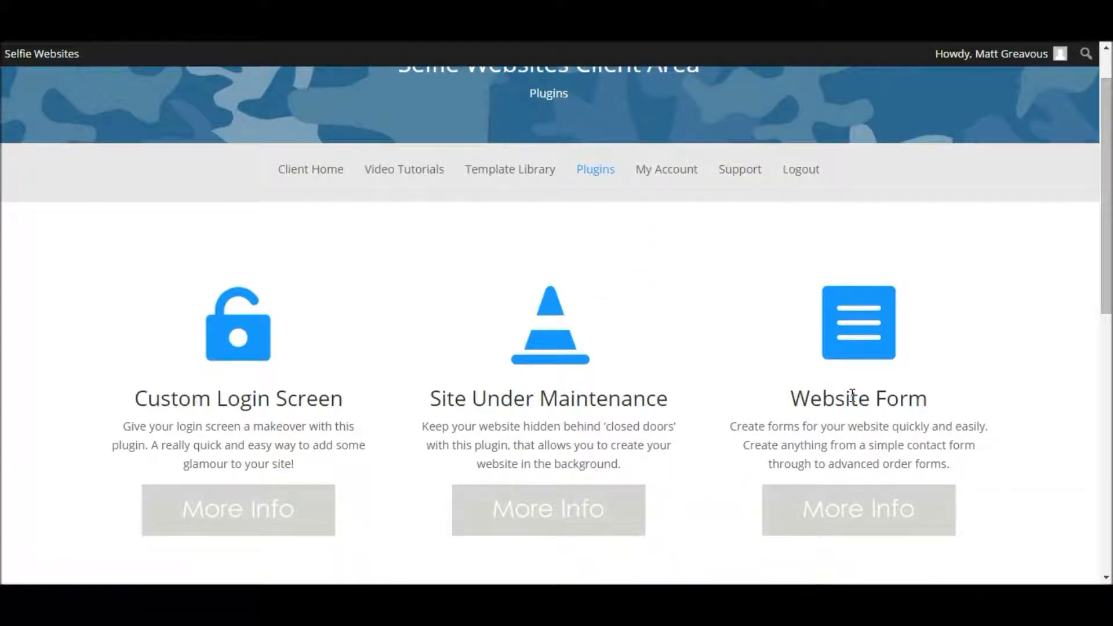
key("ctrl")
key("ctrl")
left_click(859, 520)
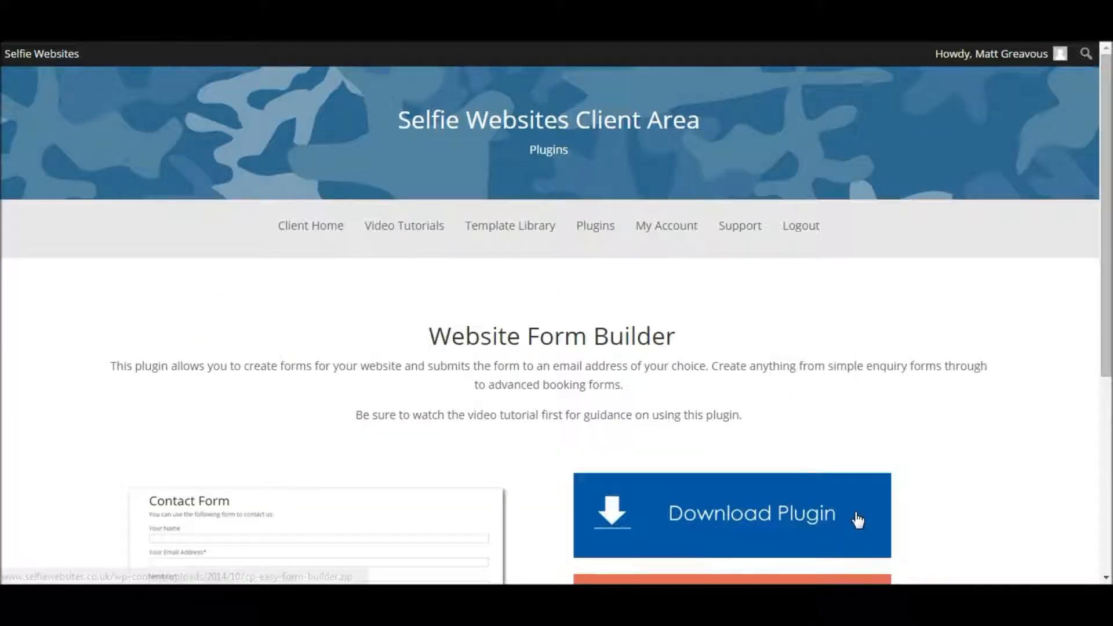
left_click_drag(1104, 292, 1088, 395)
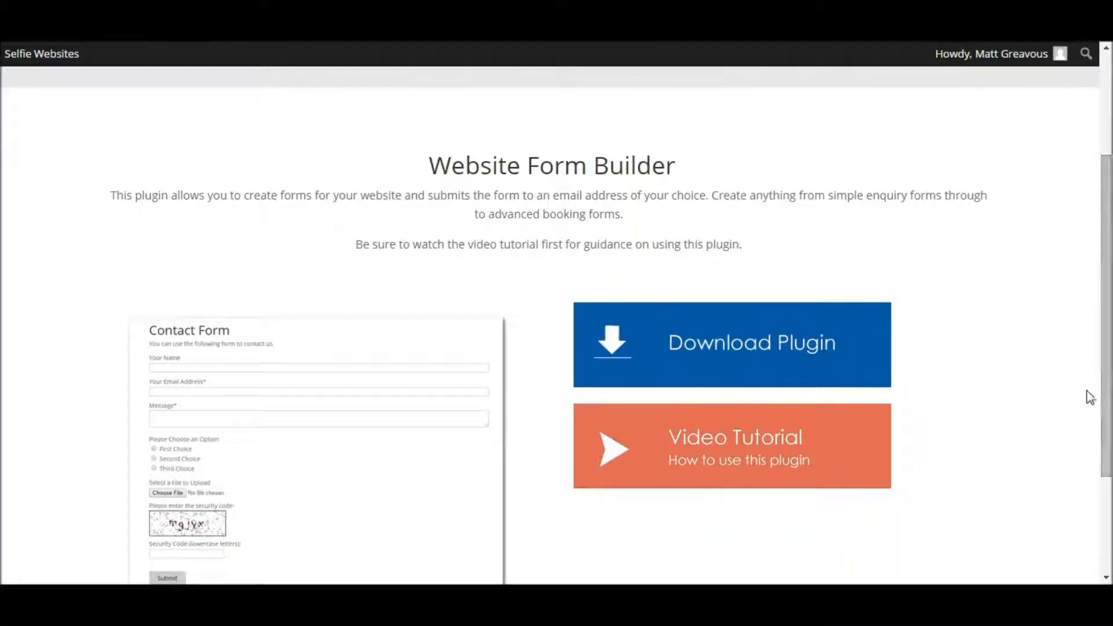
left_click(693, 351)
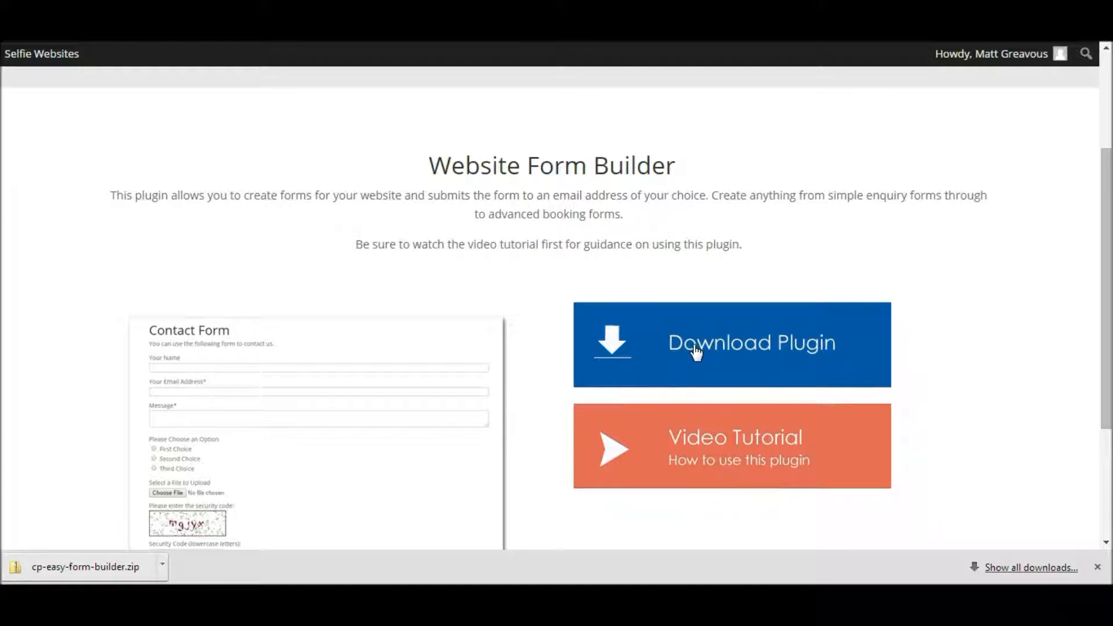
left_click(1097, 567)
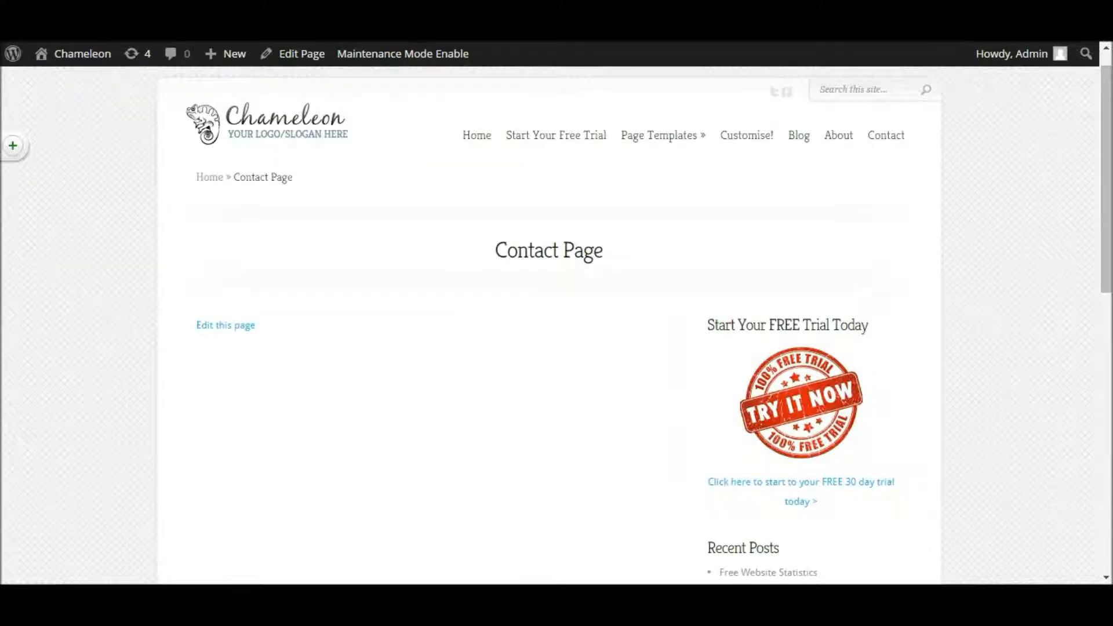
mouse_move(80, 58)
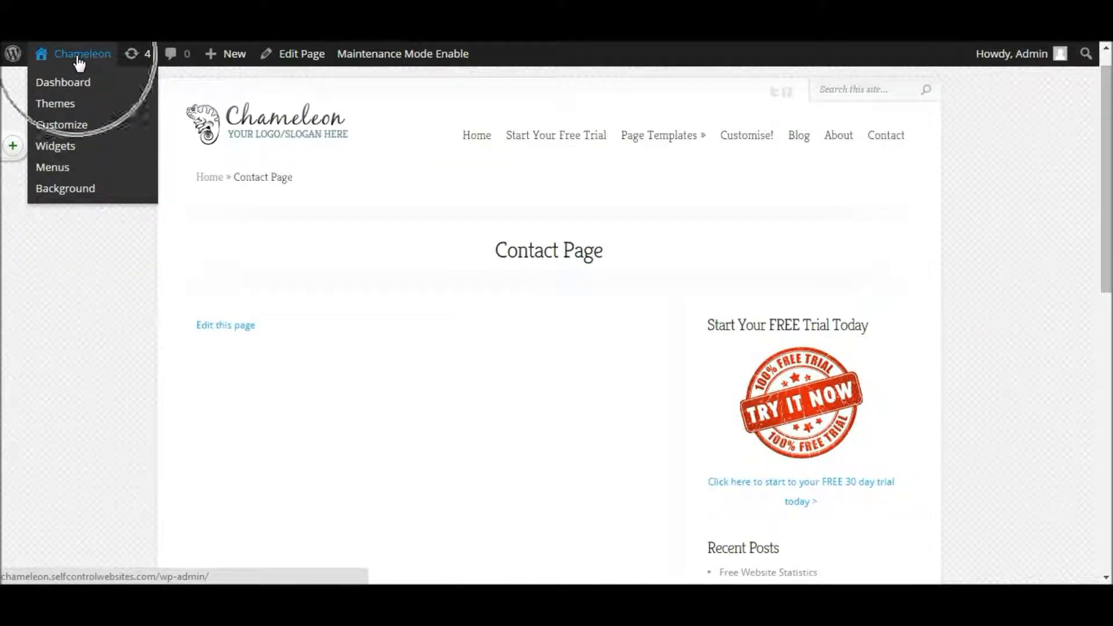
Step: Go to Plugins > Add New > Upload Plugin and bring up the Choose File picker
left_click(79, 55)
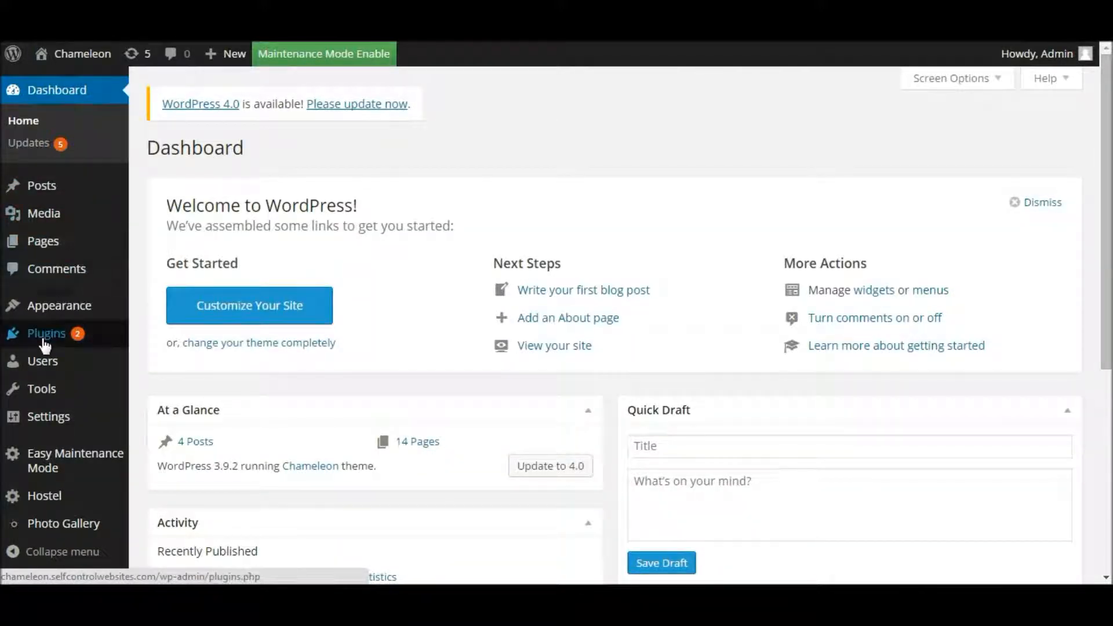
mouse_move(45, 347)
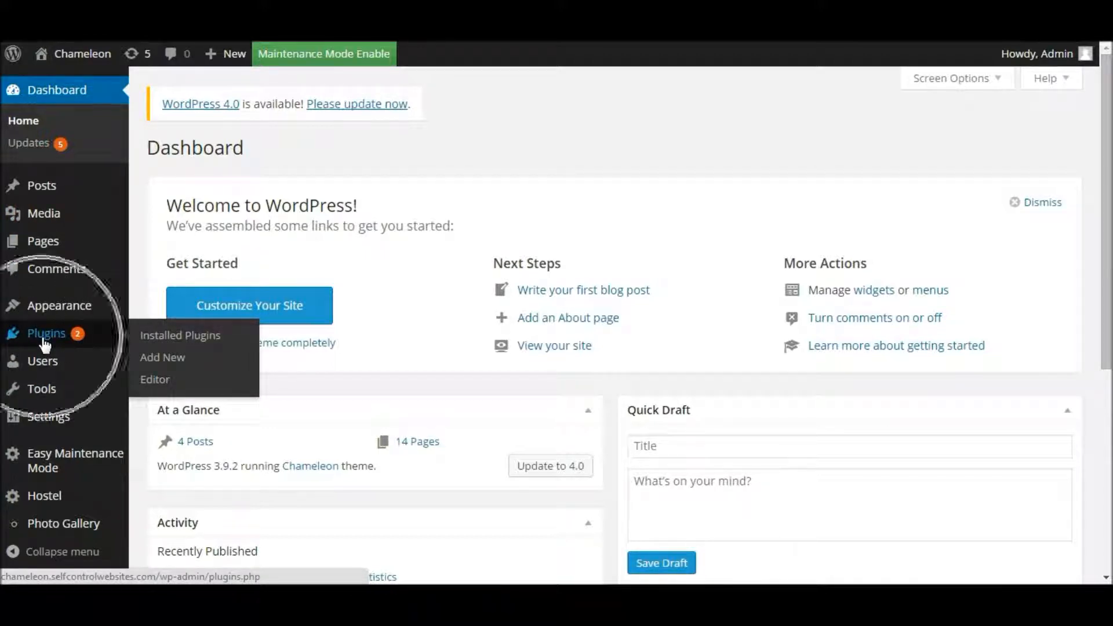
left_click(43, 337)
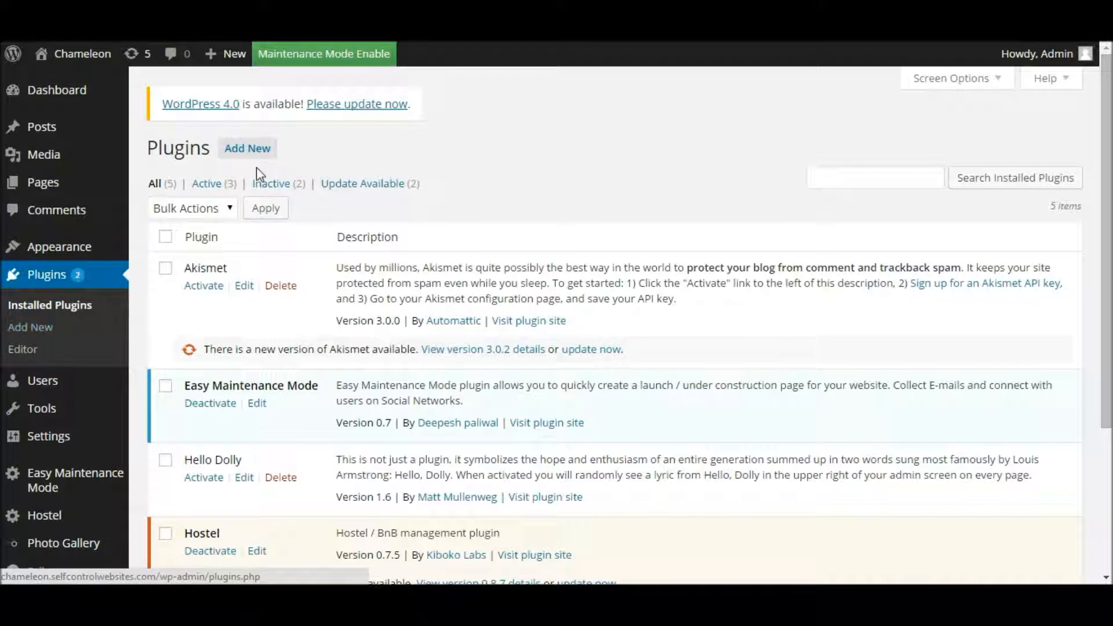
left_click(249, 153)
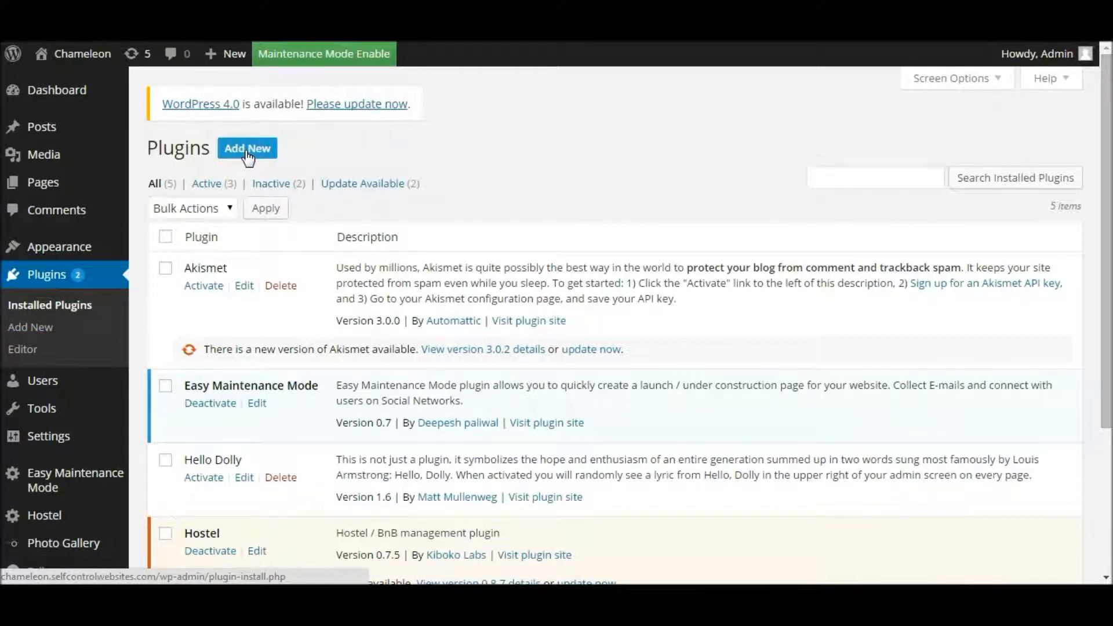
left_click(248, 149)
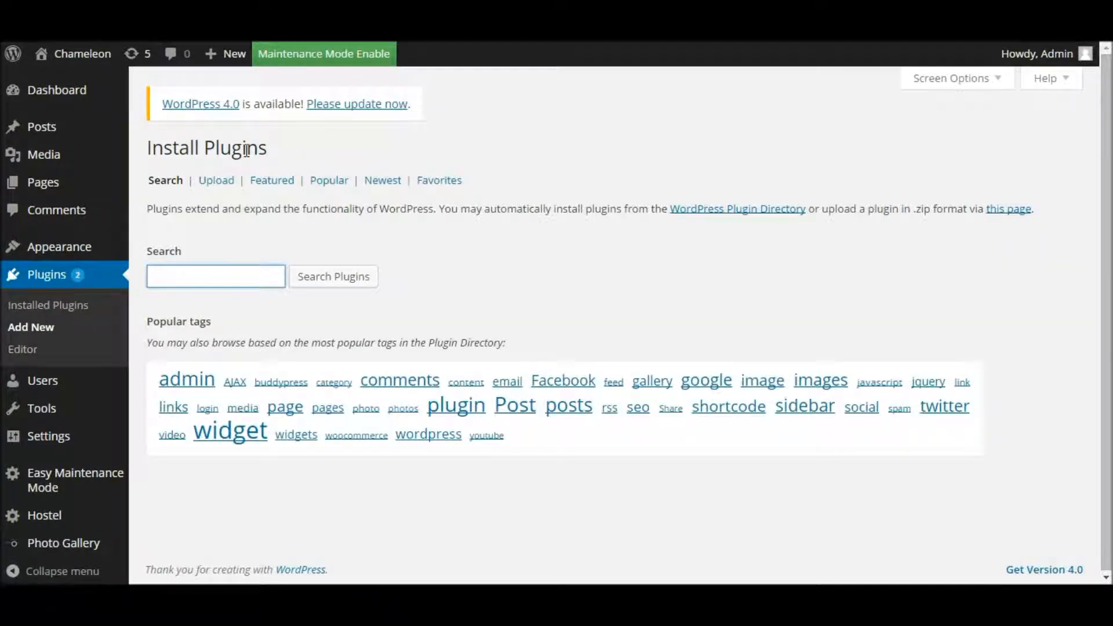
left_click(220, 181)
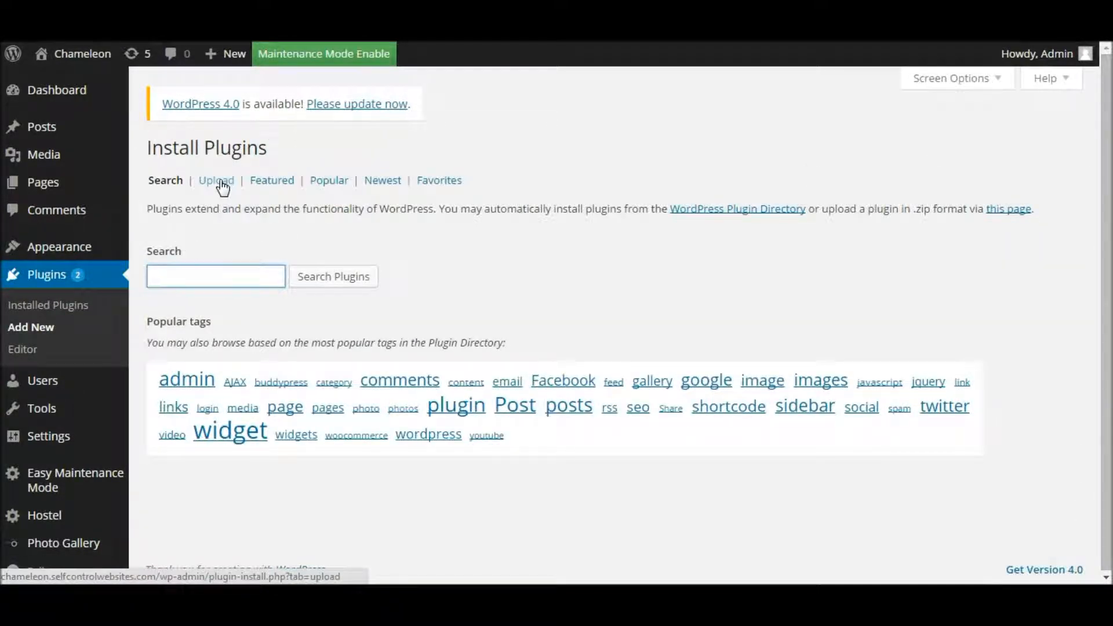
left_click(220, 182)
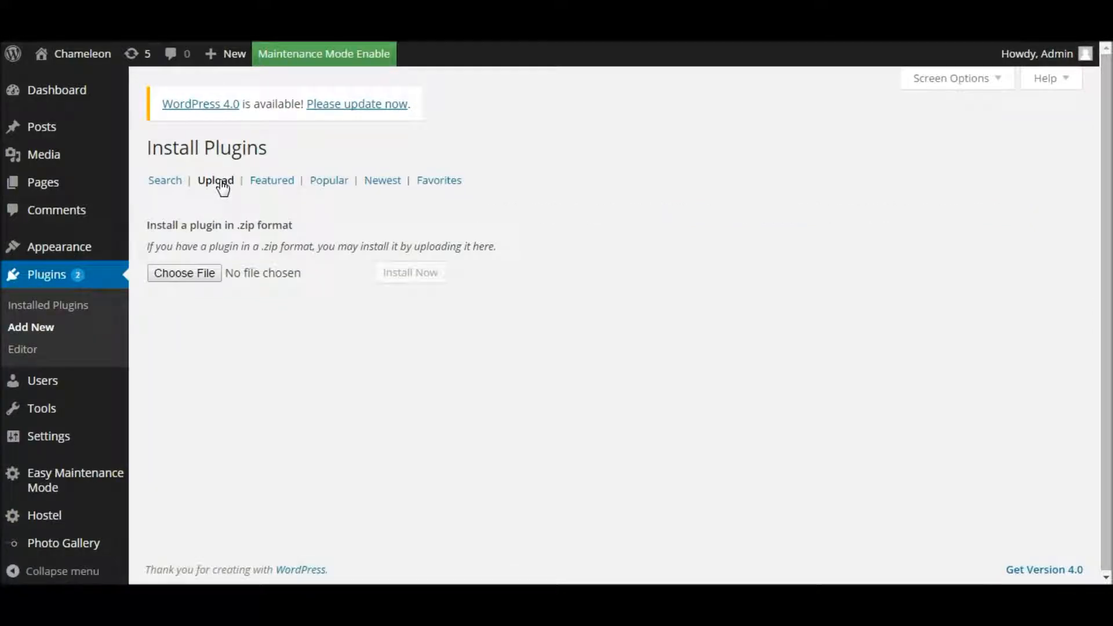
left_click(188, 273)
left_click(187, 274)
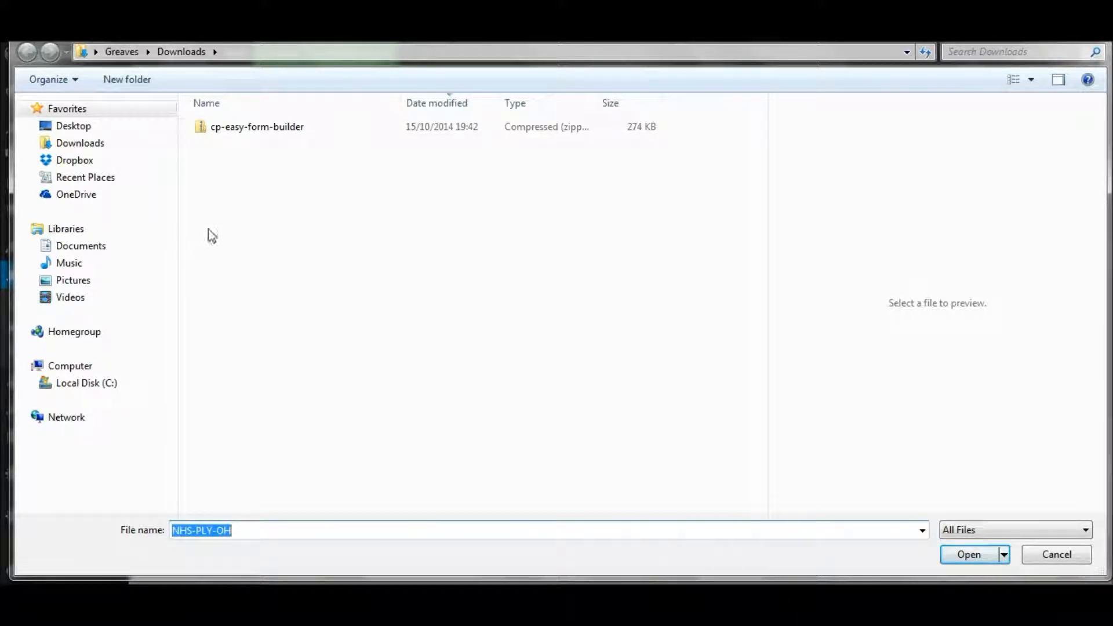
Step: Choose cp-easy-form-builder.zip from the Downloads folder for upload
left_click(78, 148)
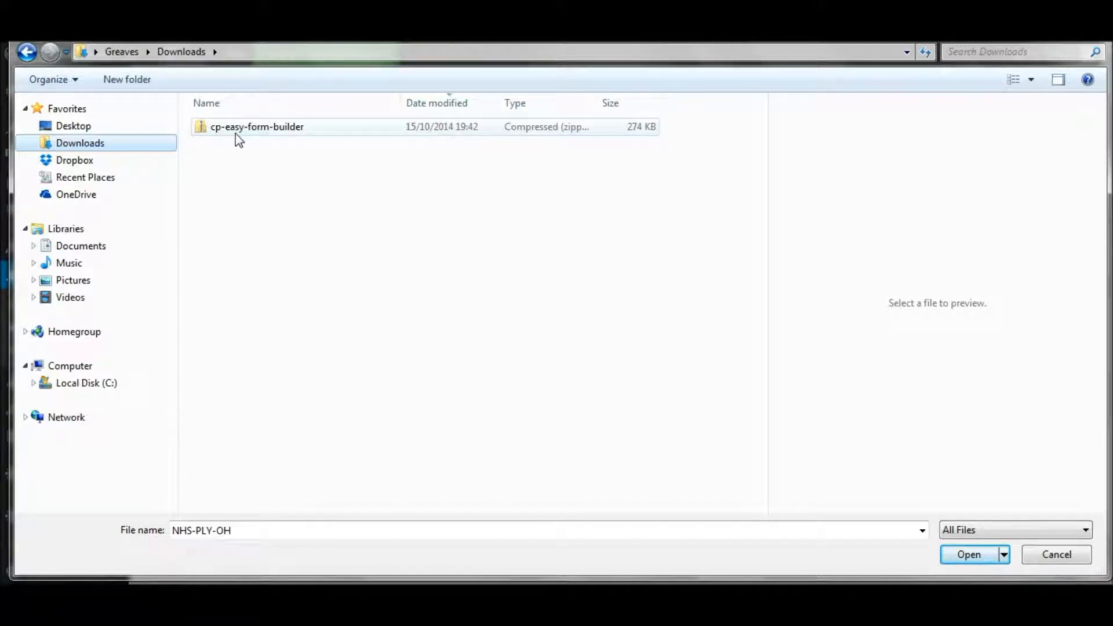
left_click(272, 138)
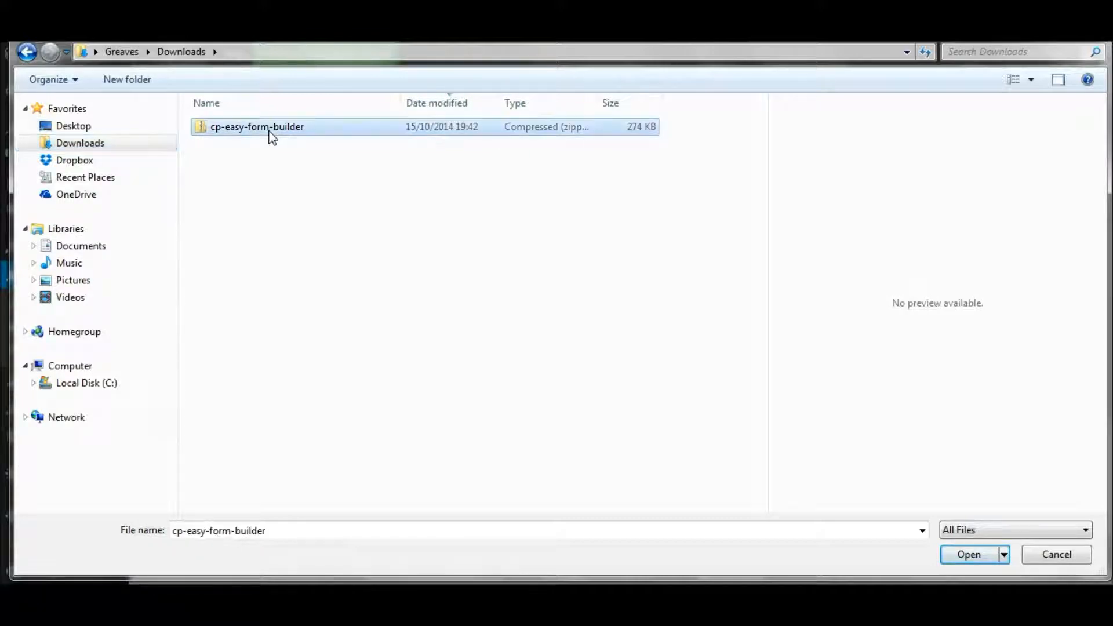
double_click(272, 137)
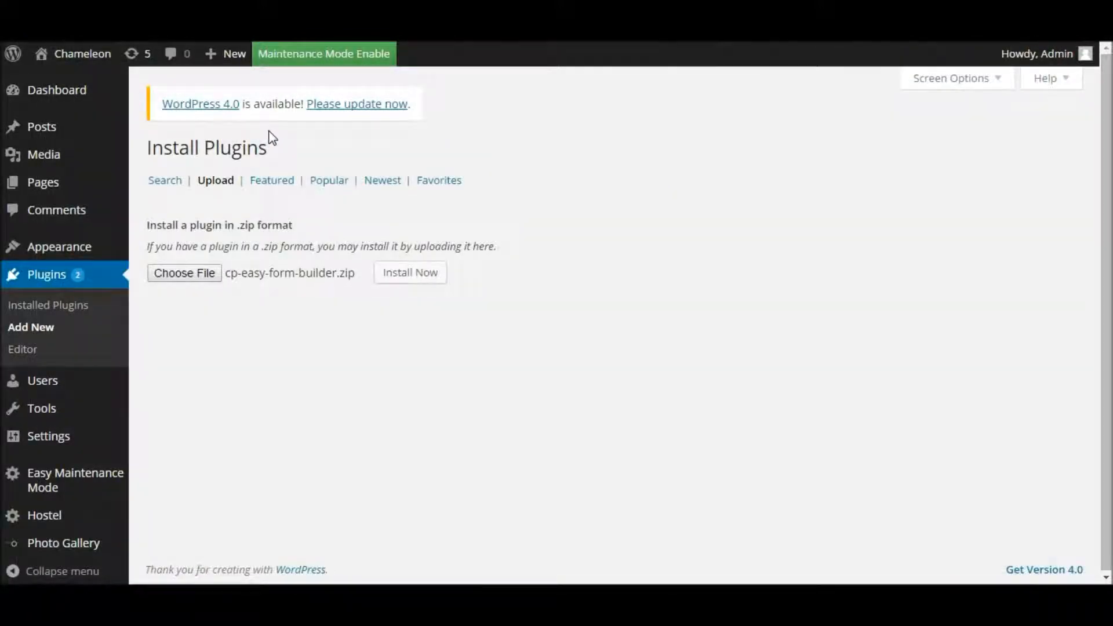
Step: Install the CP Easy Form Builder plugin from the zip and activate it
left_click(417, 277)
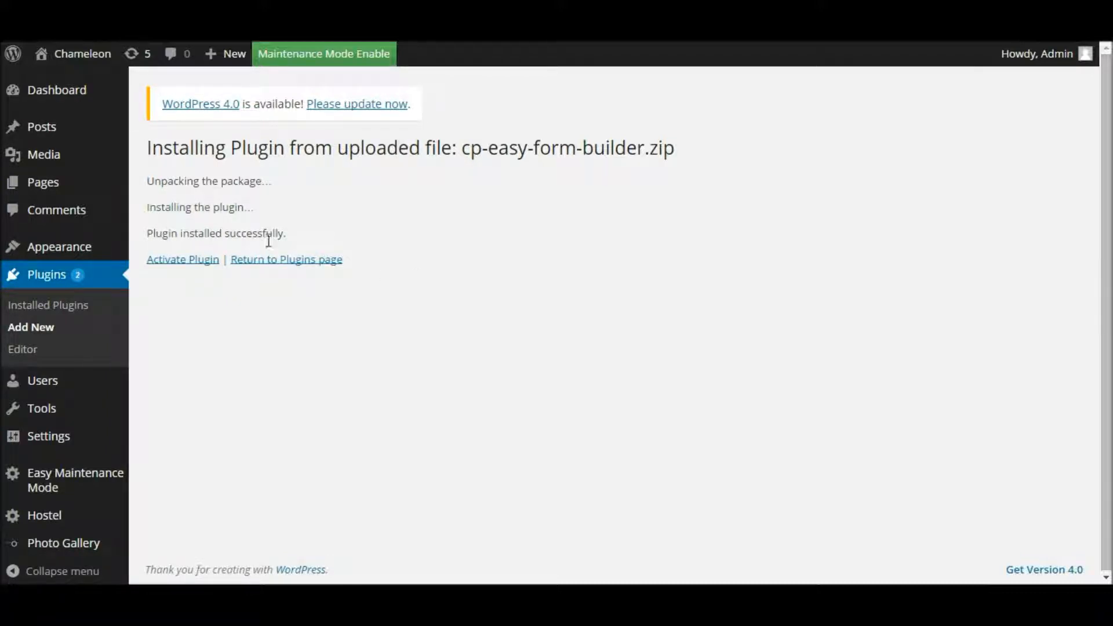
left_click(186, 266)
left_click(187, 266)
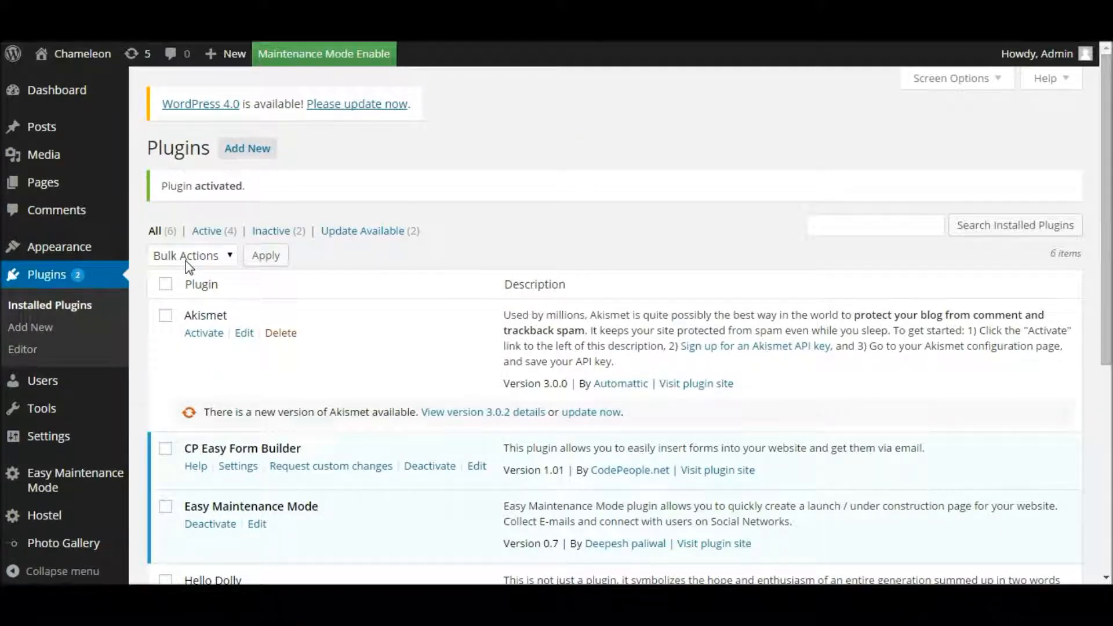
Step: Under Settings > CP Easy Form Builder, rename the form to 'Website Enquiry Form' and update it
left_click(41, 439)
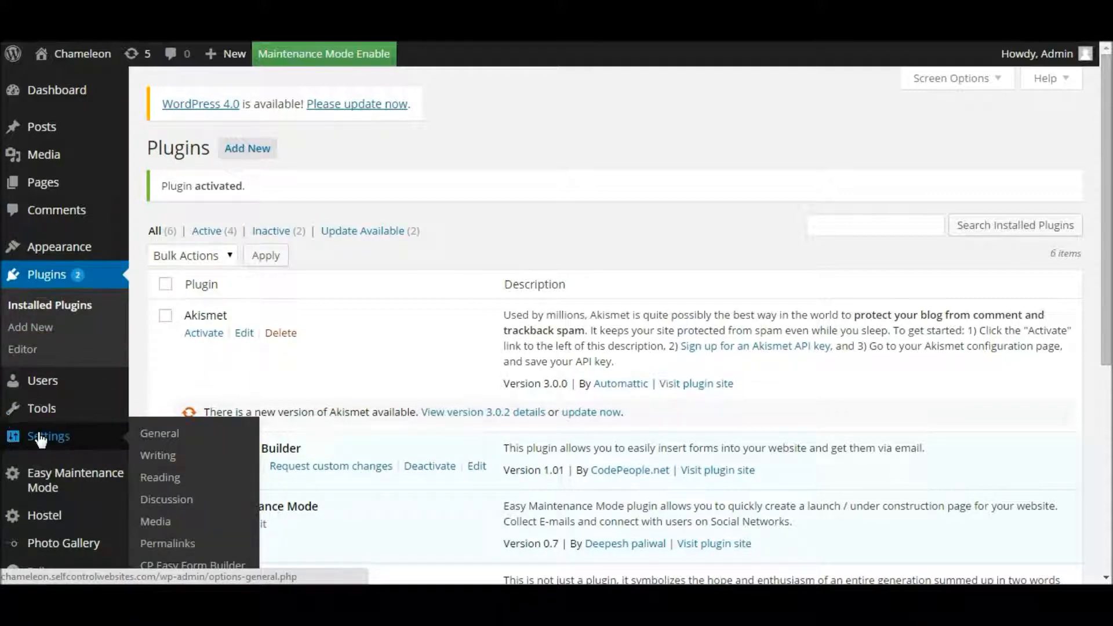
scroll(41, 438, "down", 2)
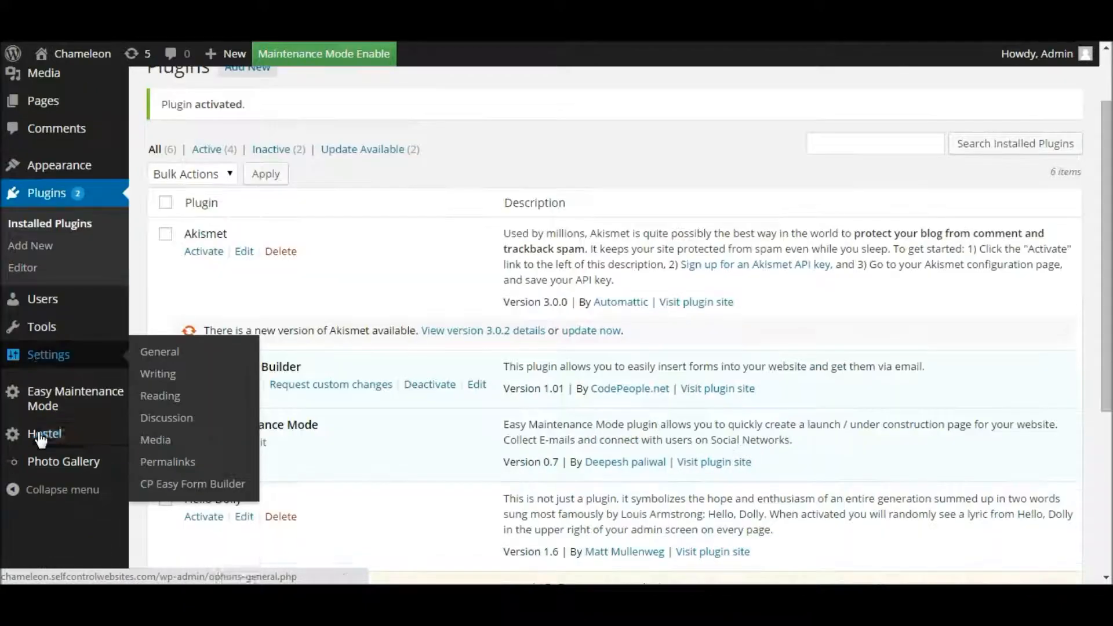
left_click(182, 489)
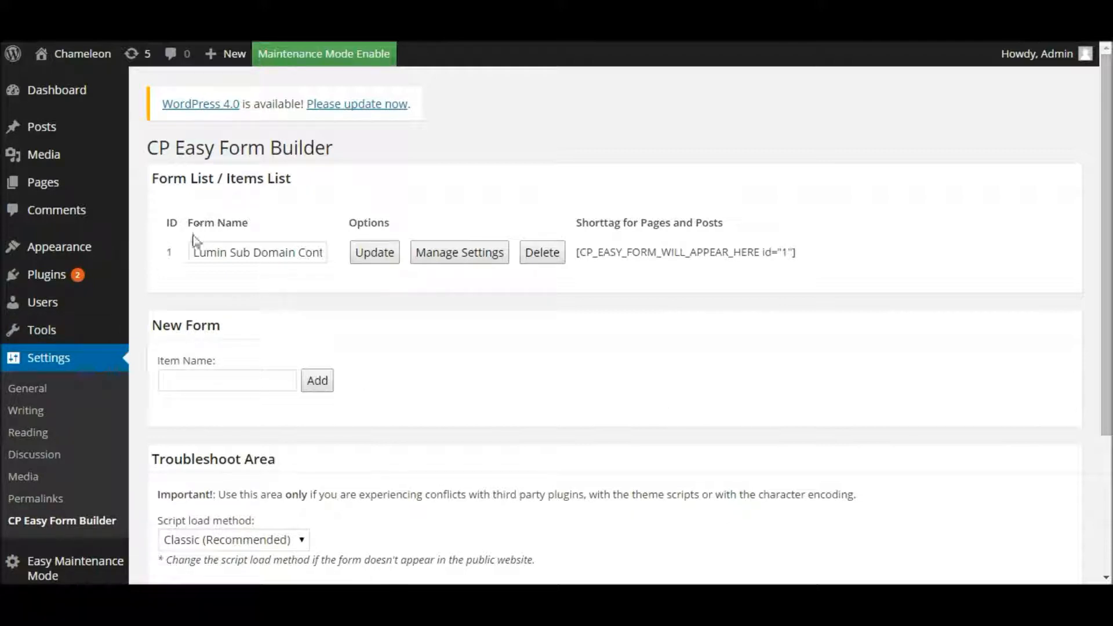
left_click_drag(193, 252, 361, 254)
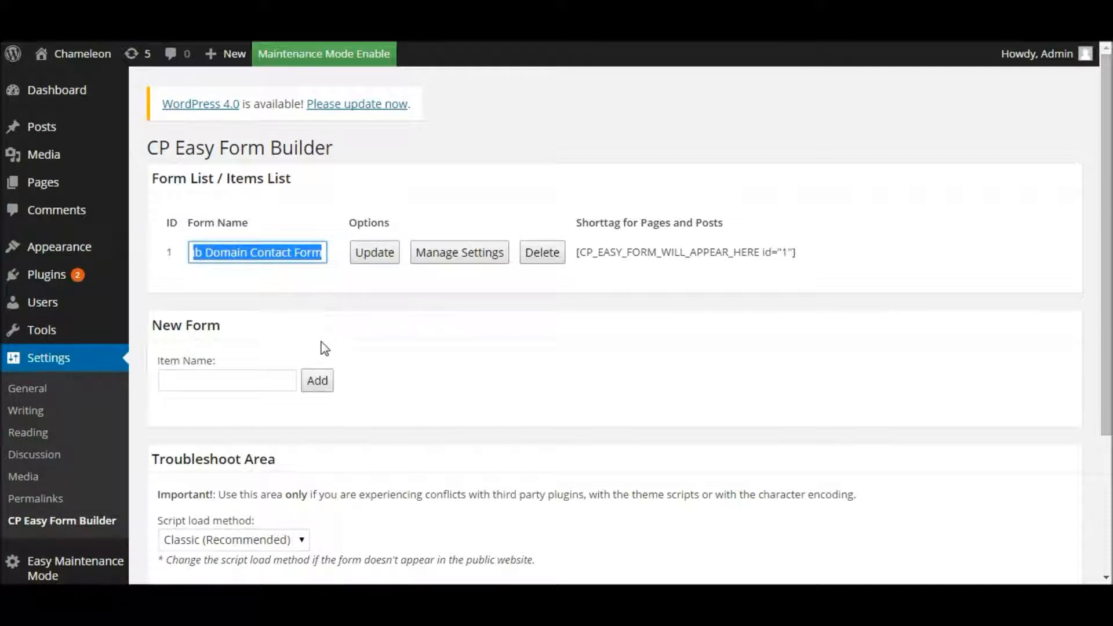
type("We")
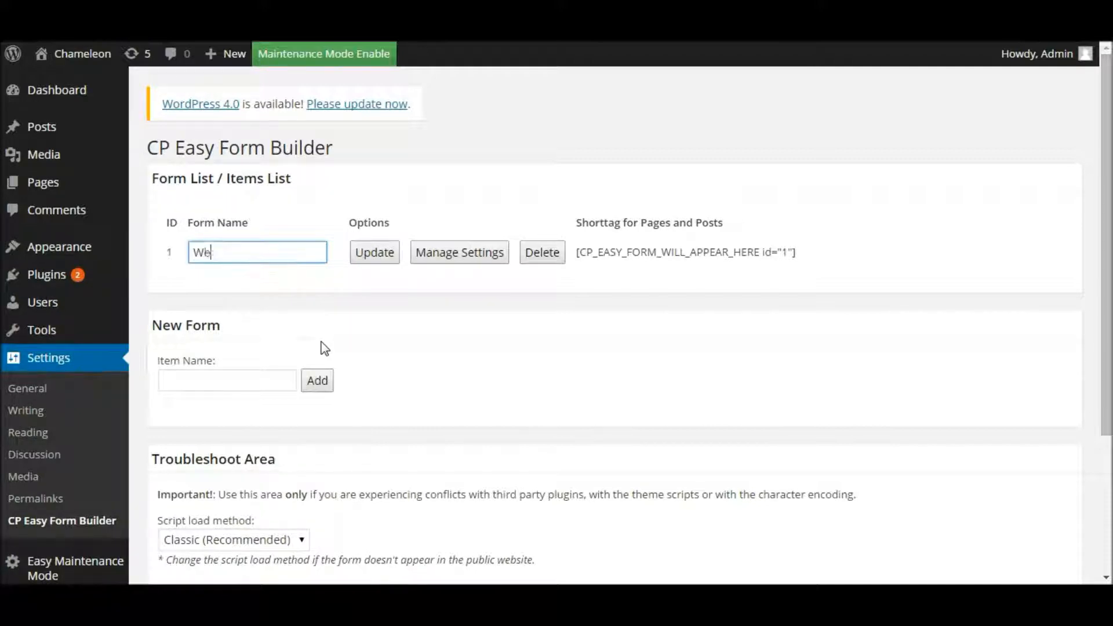
type("bsite Enquiry Form")
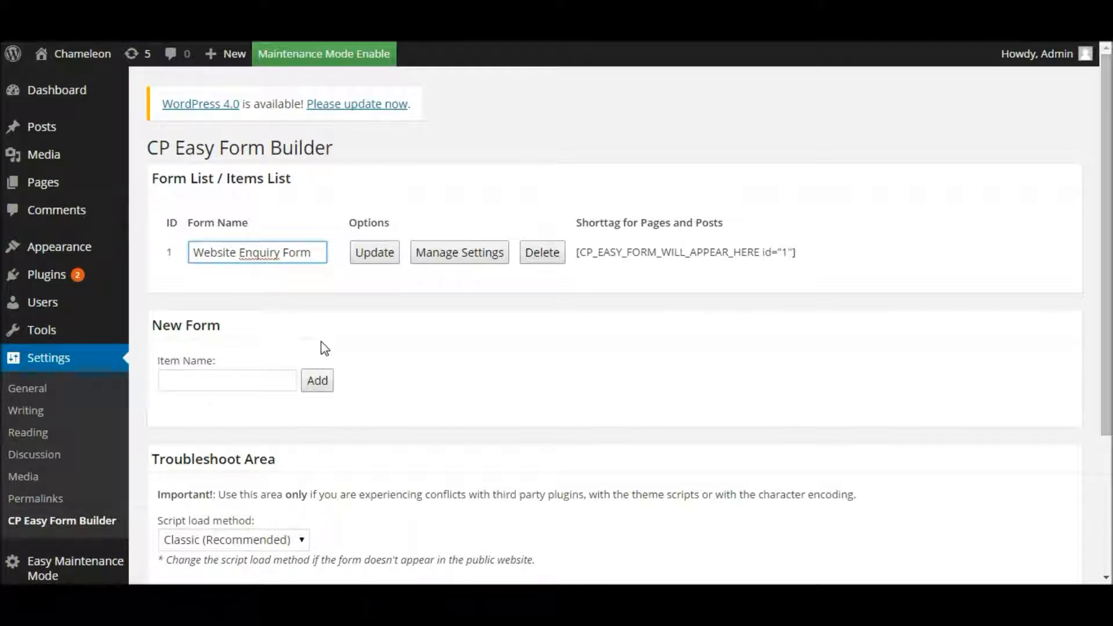
left_click(368, 255)
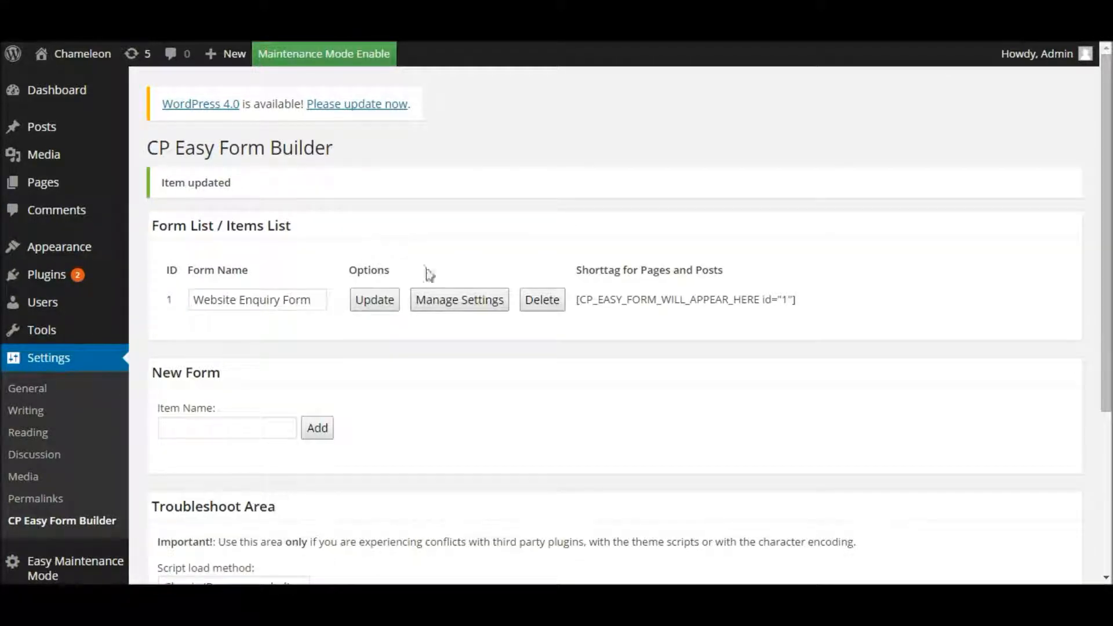
left_click(454, 302)
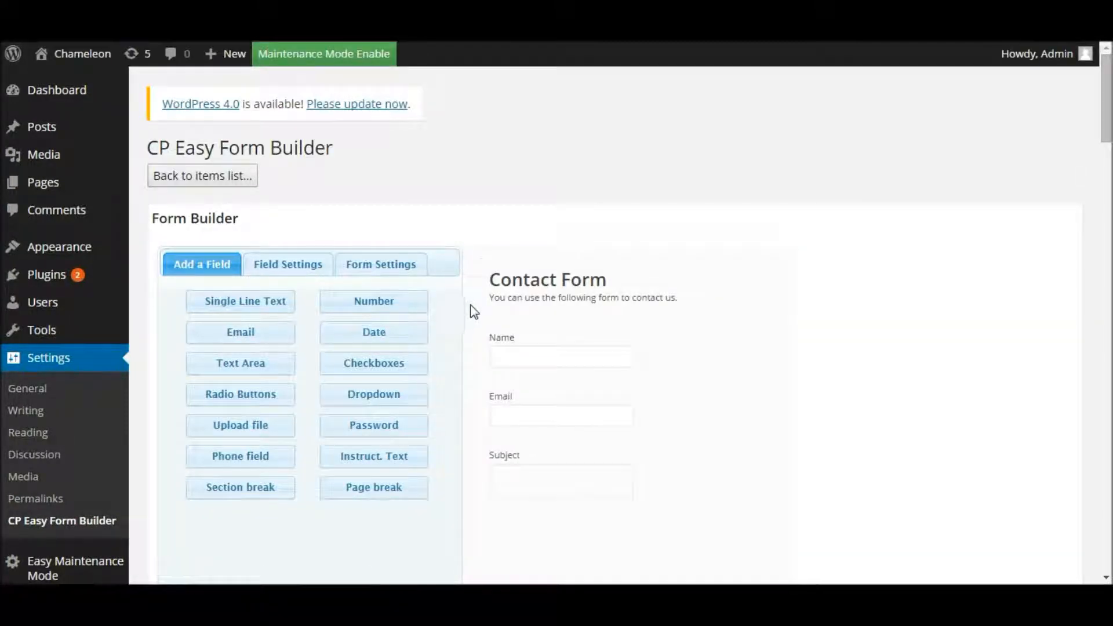
left_click_drag(1109, 107, 1107, 118)
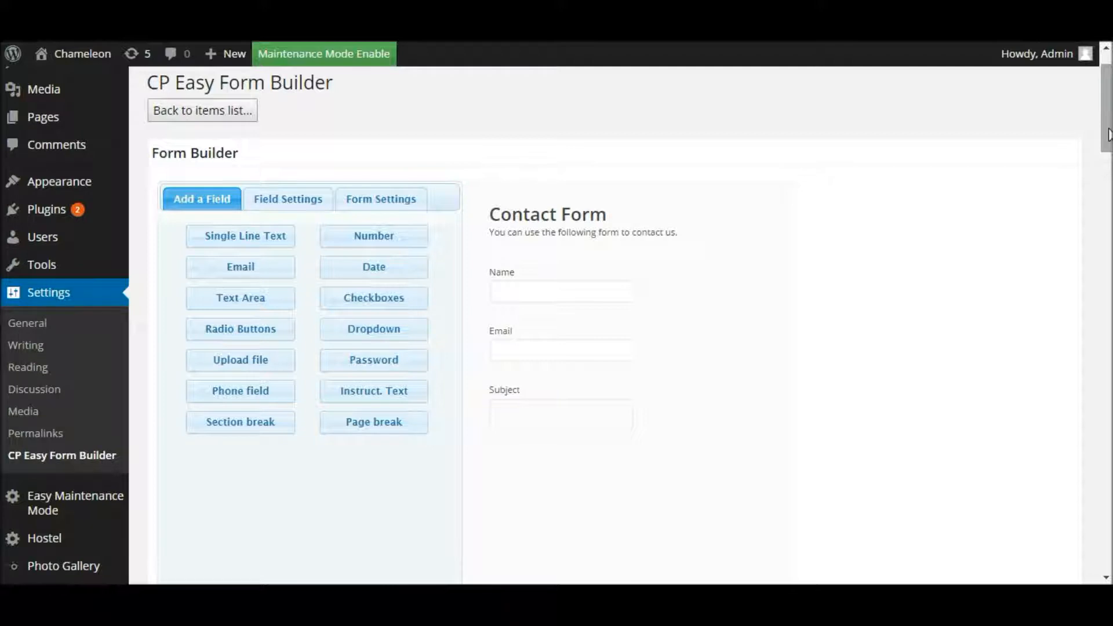
left_click_drag(1108, 134, 1108, 248)
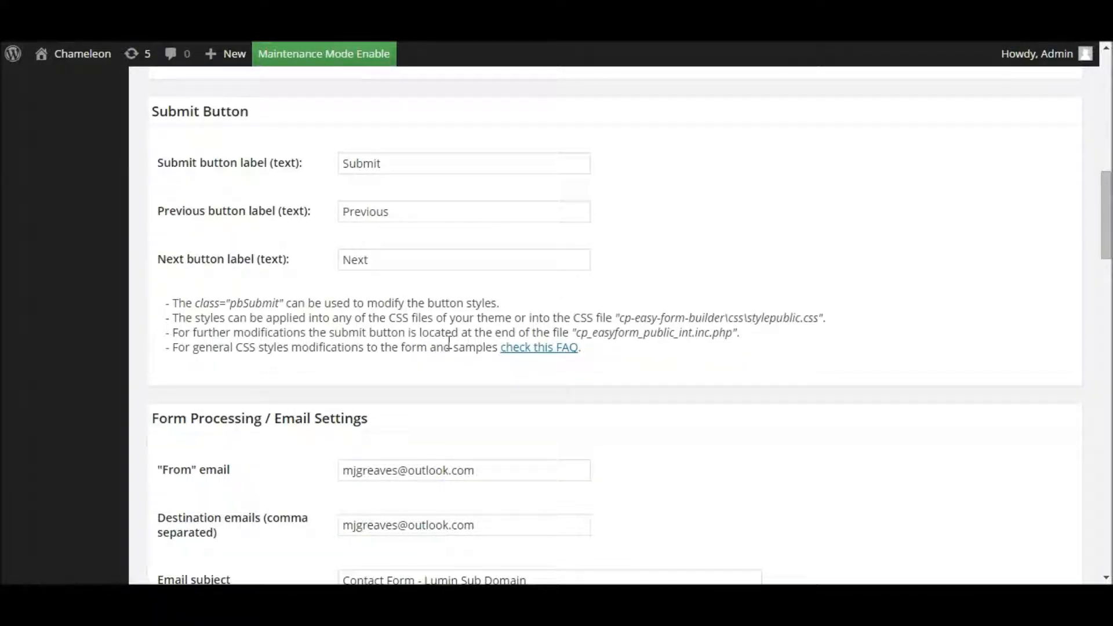
left_click_drag(1107, 229, 1096, 262)
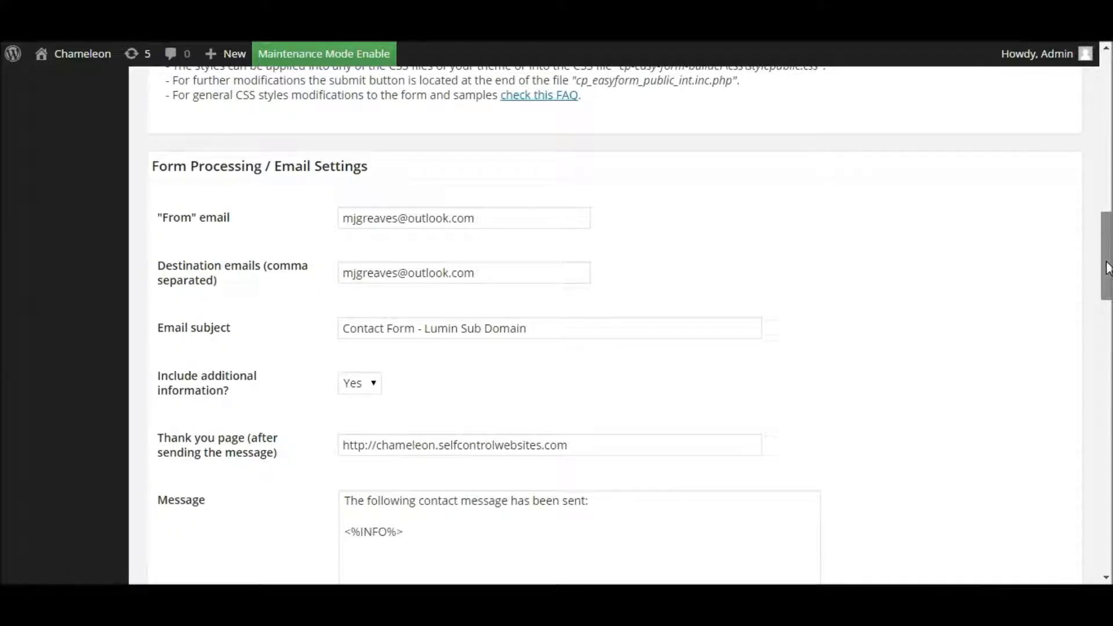
left_click_drag(1107, 268, 1108, 358)
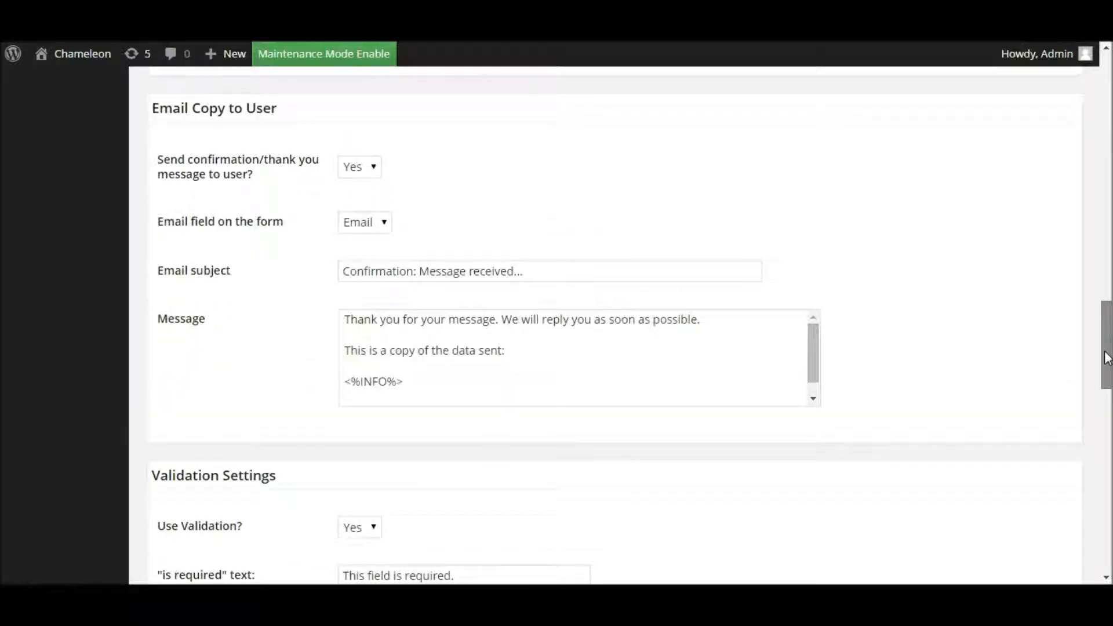
left_click_drag(1107, 359, 1086, 515)
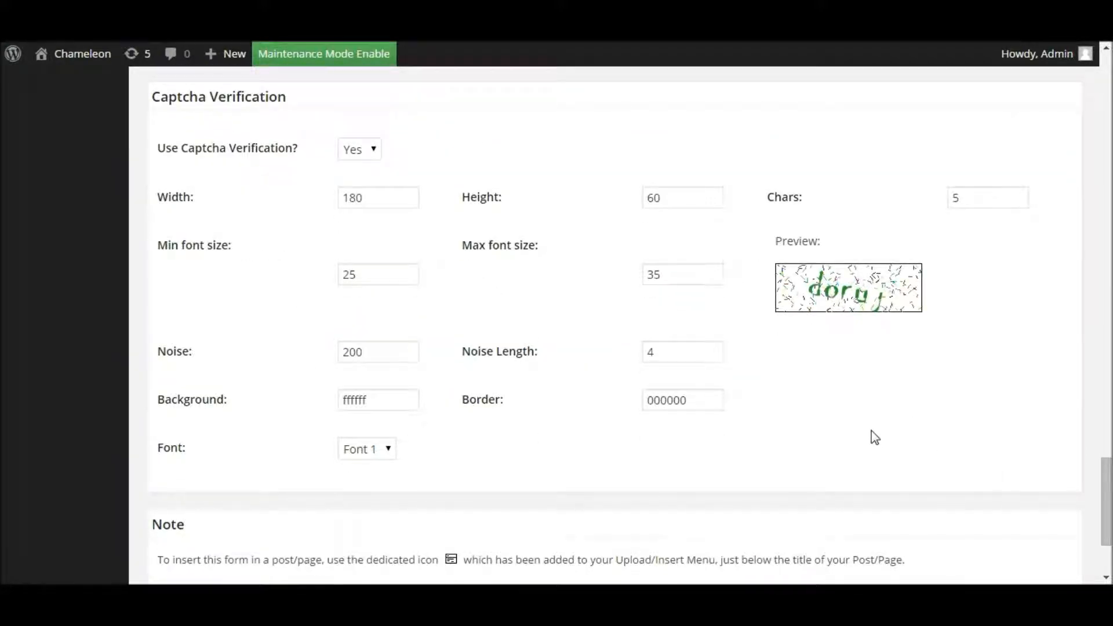
mouse_move(1105, 492)
left_mouse_down()
mouse_move(1107, 532)
mouse_move(1098, 102)
left_mouse_up()
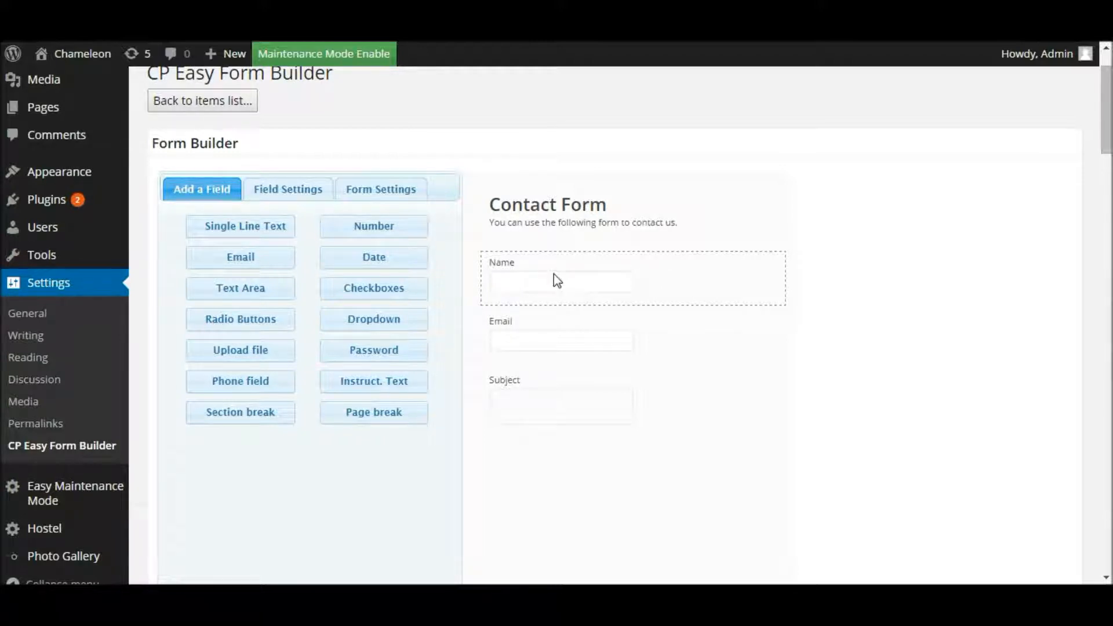
Step: Delete the Name, Email and Subject fields from the form preview
left_click(622, 278)
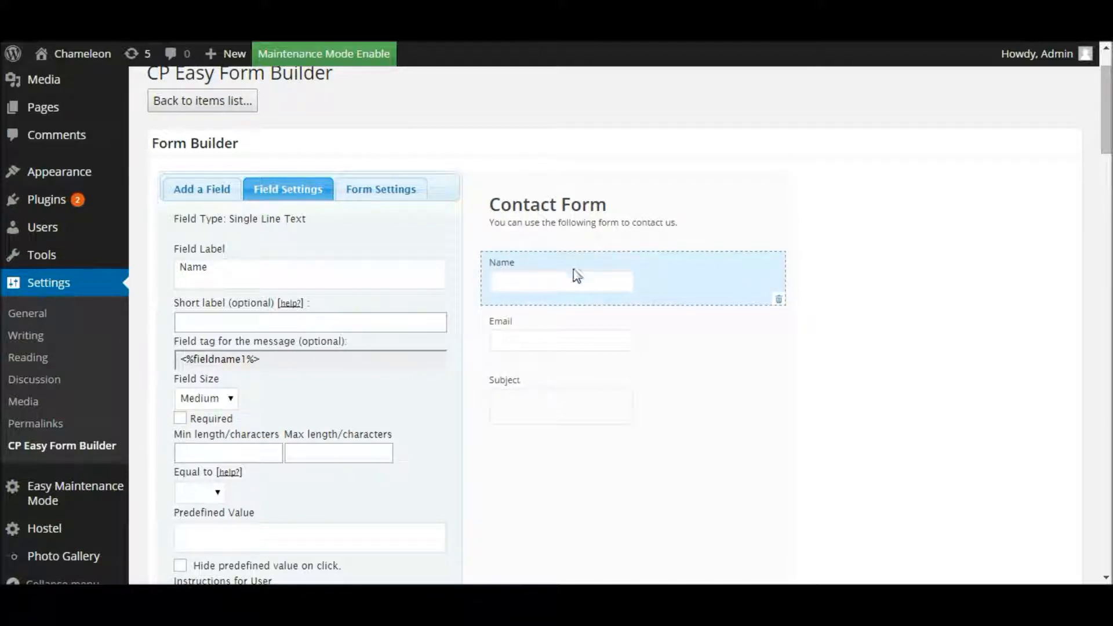
left_click(780, 301)
left_click(766, 298)
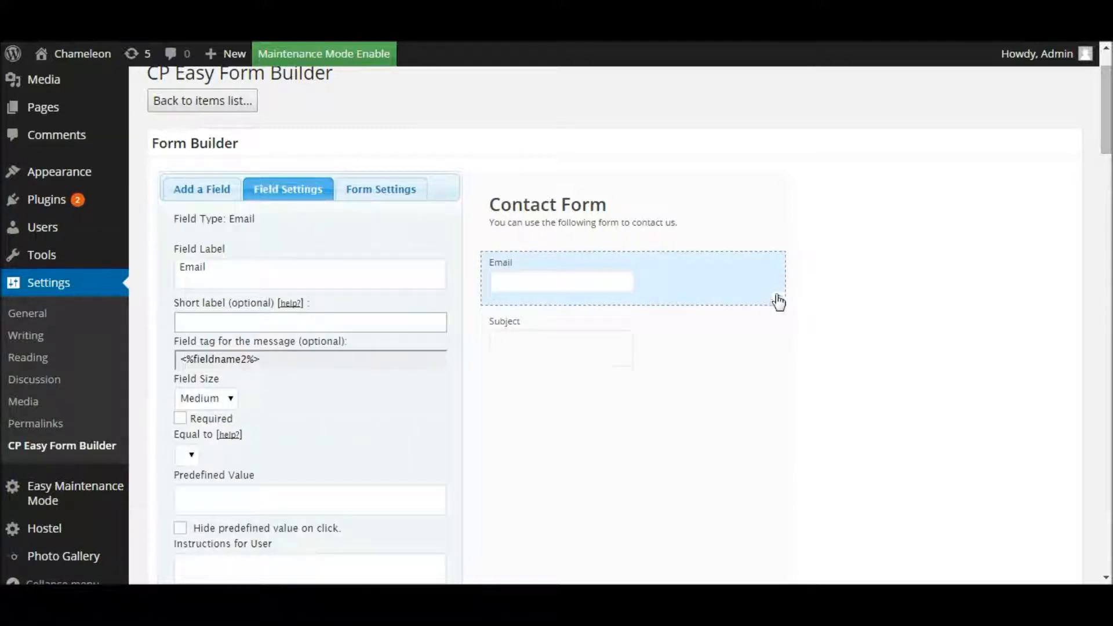
left_click(780, 301)
left_click(736, 302)
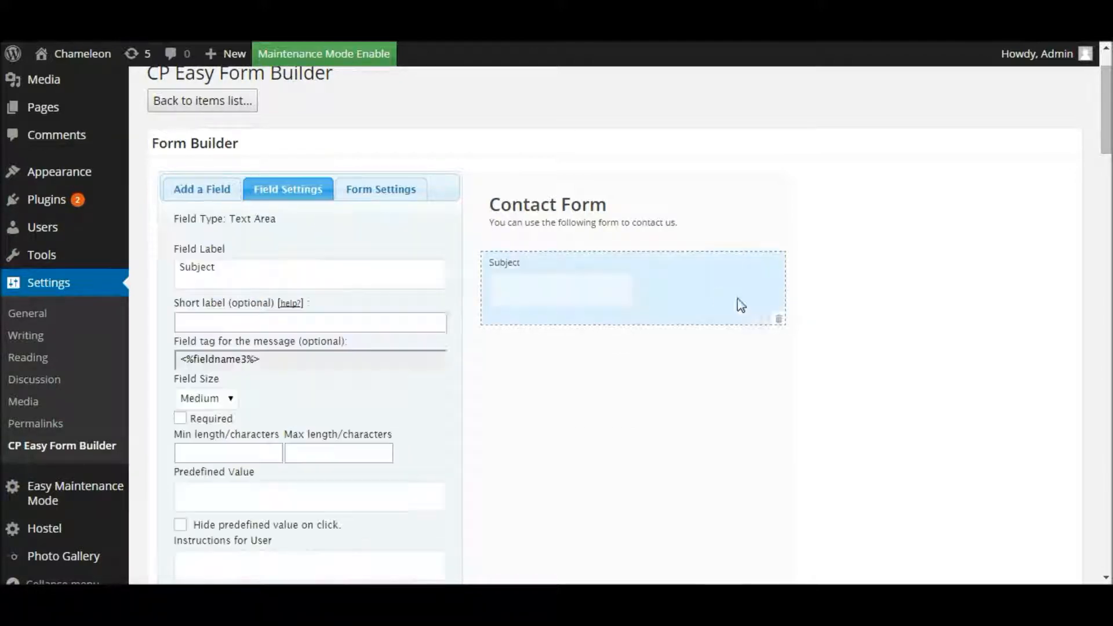
left_click(781, 320)
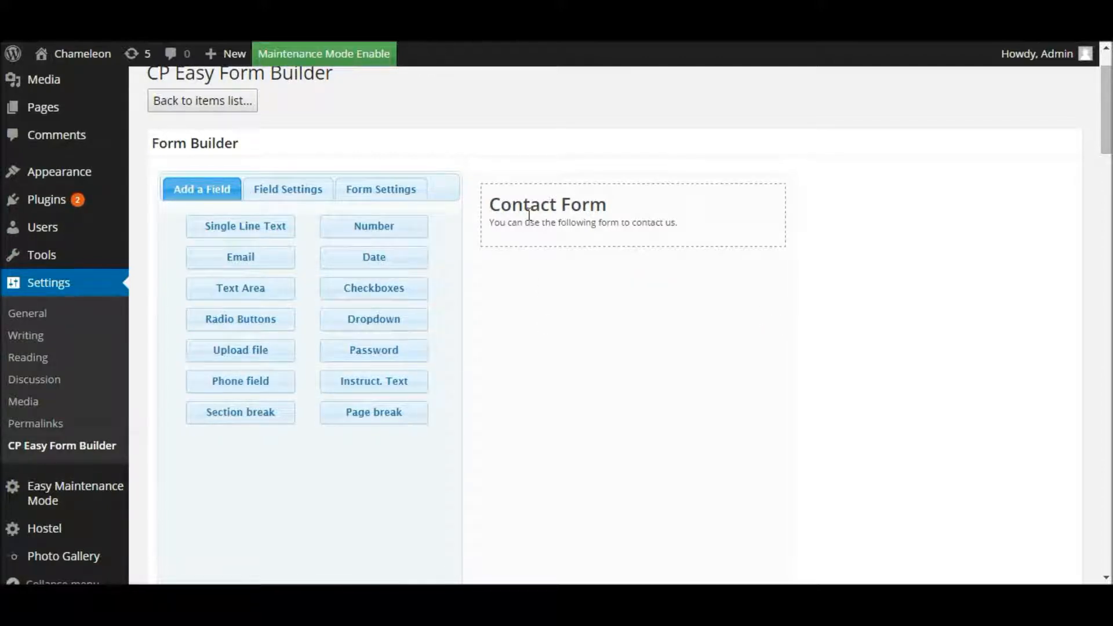
Step: Change the Form Name from 'Contact Form' to 'Contact Us', leaving the description unchanged
left_click(694, 210)
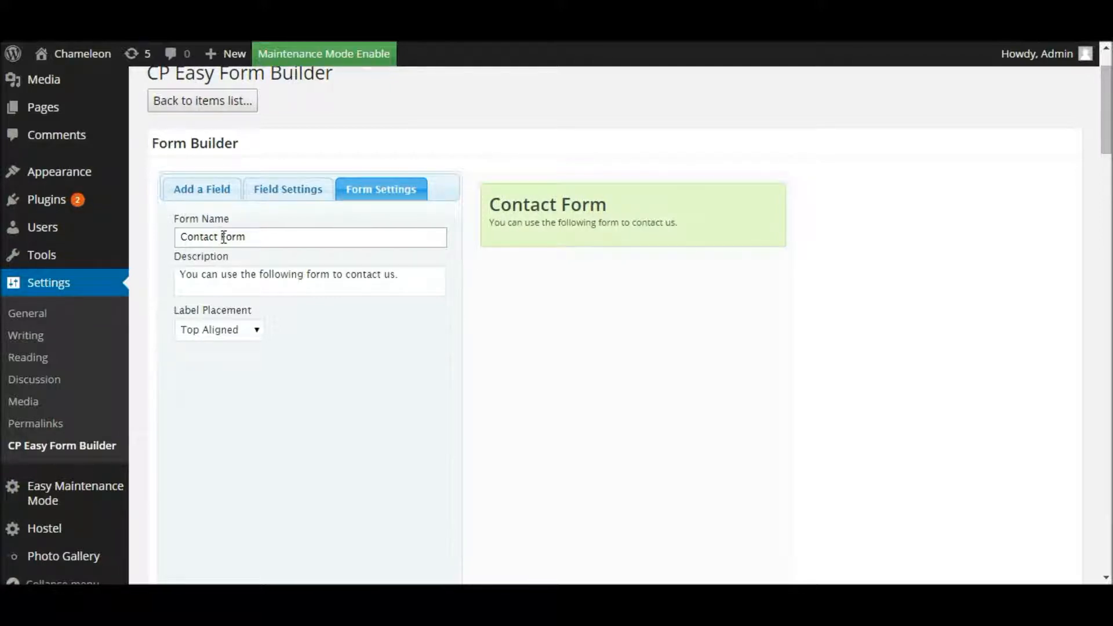
left_click_drag(220, 238, 283, 242)
type("Us")
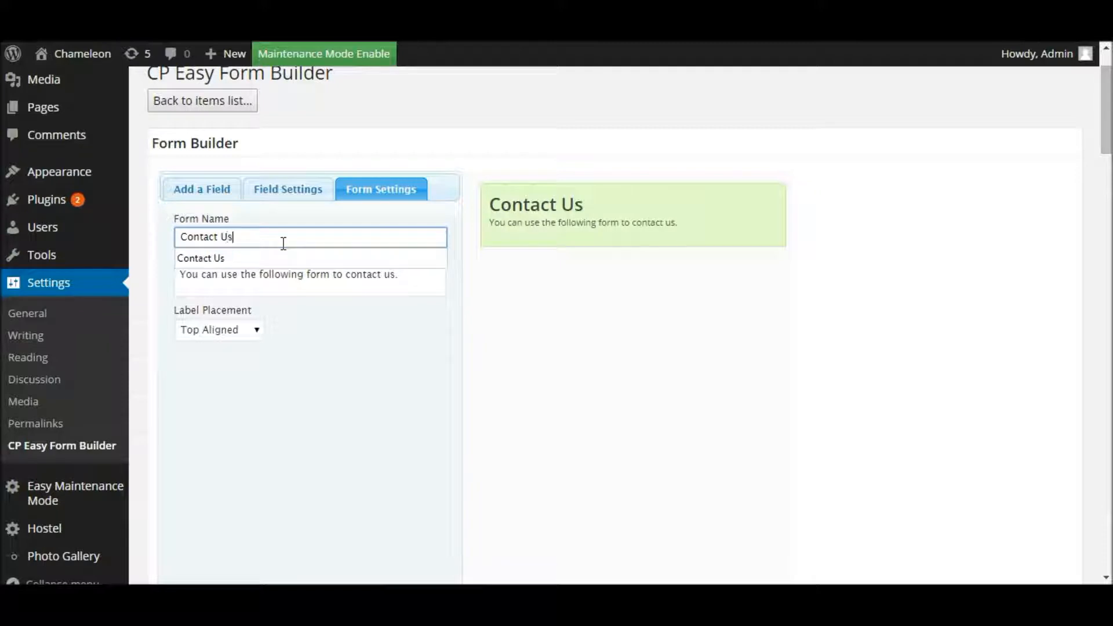
left_click(268, 216)
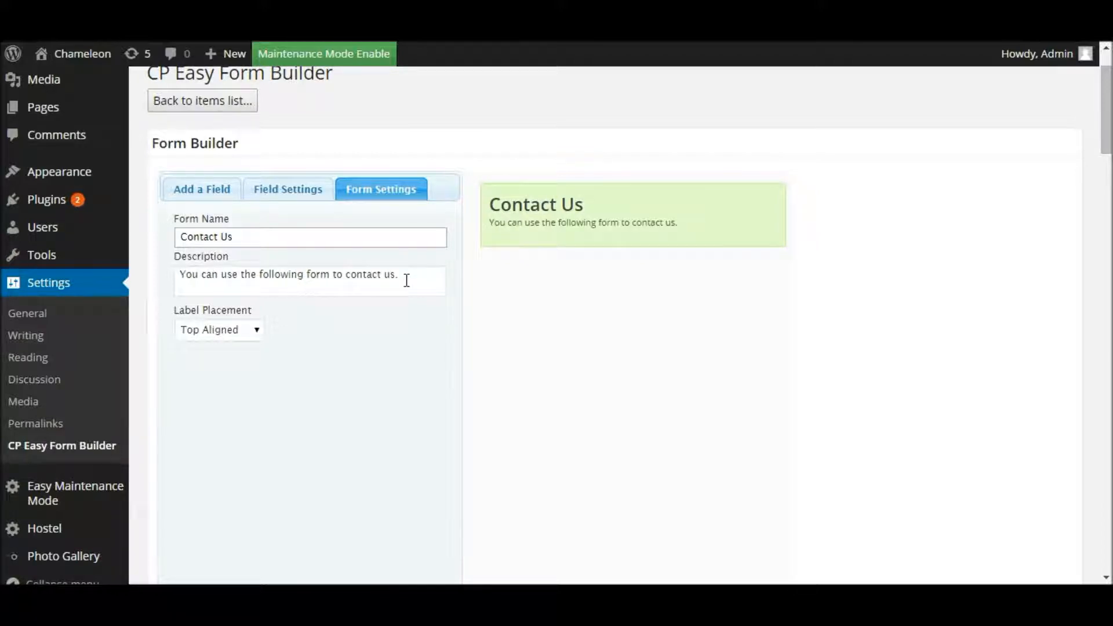
left_click_drag(416, 278, 171, 273)
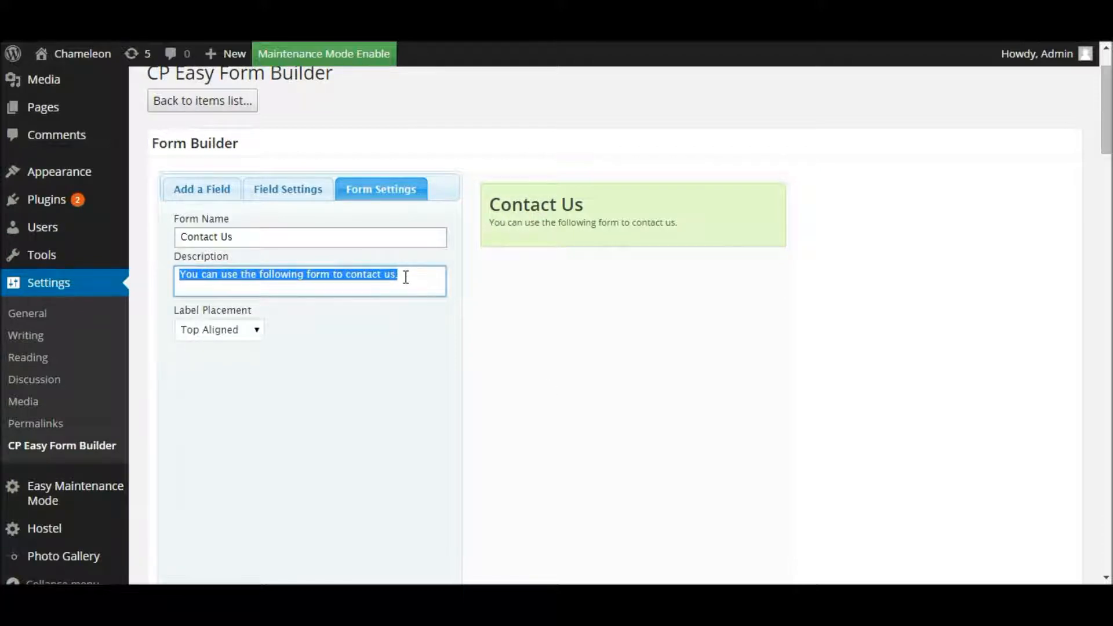
left_click(180, 274)
left_click_drag(180, 273, 391, 274)
left_click(434, 276)
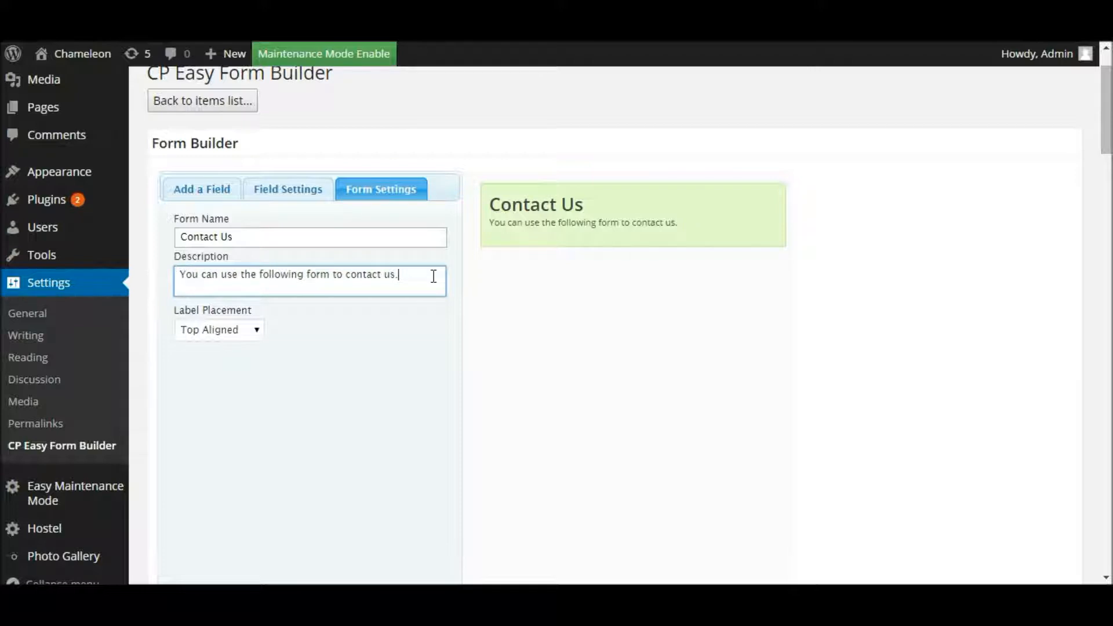
left_click(227, 191)
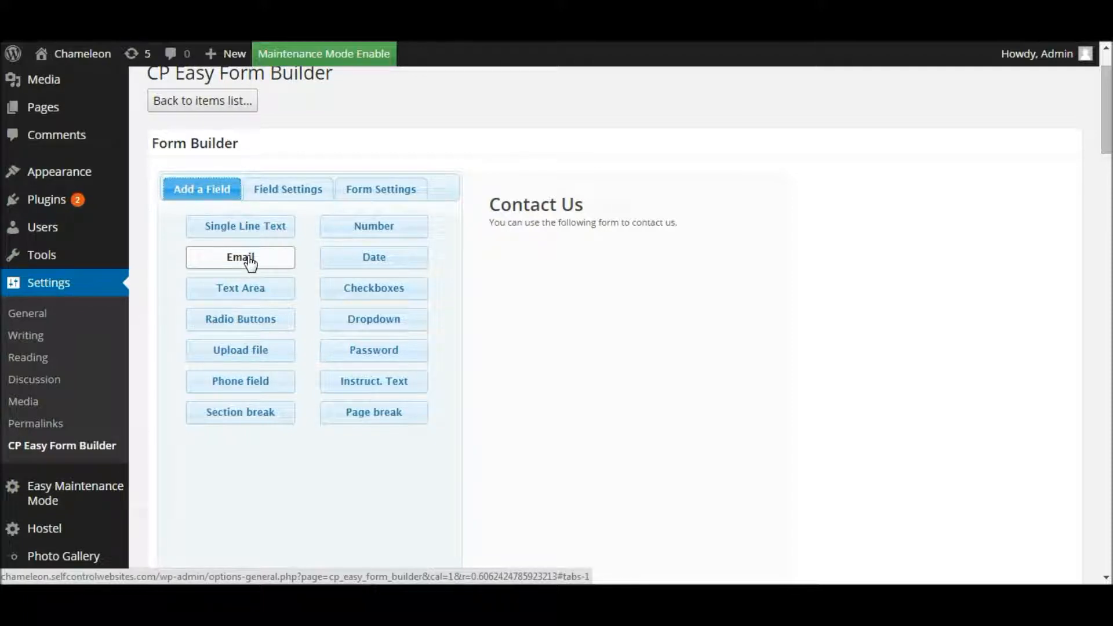
key("ctrl")
key("ctrl")
key("ctrl")
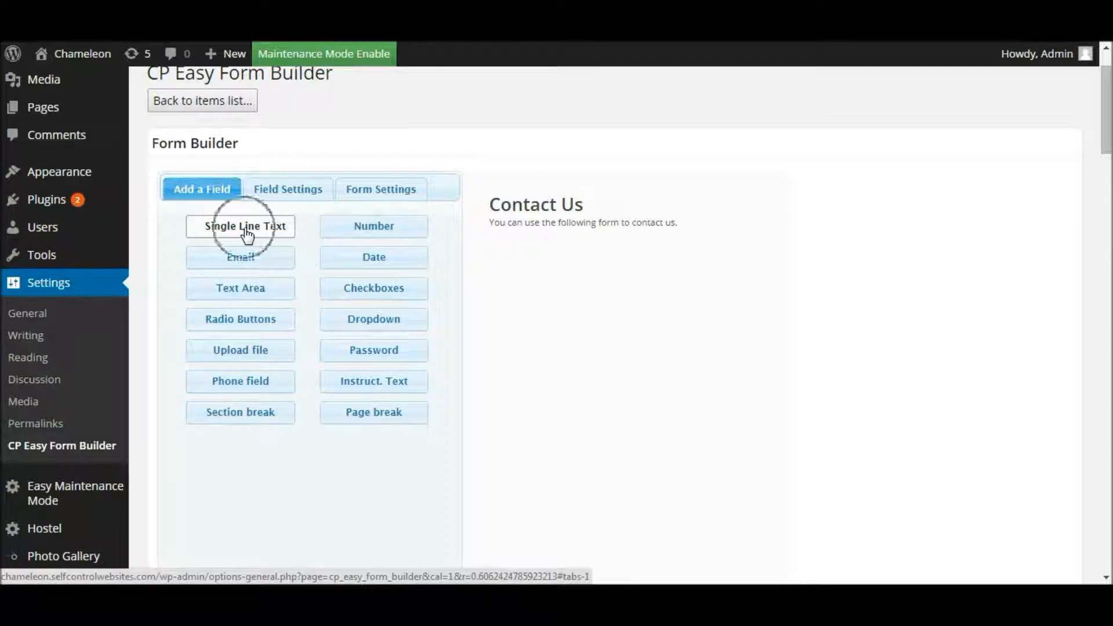
left_click_drag(1104, 121, 1073, 354)
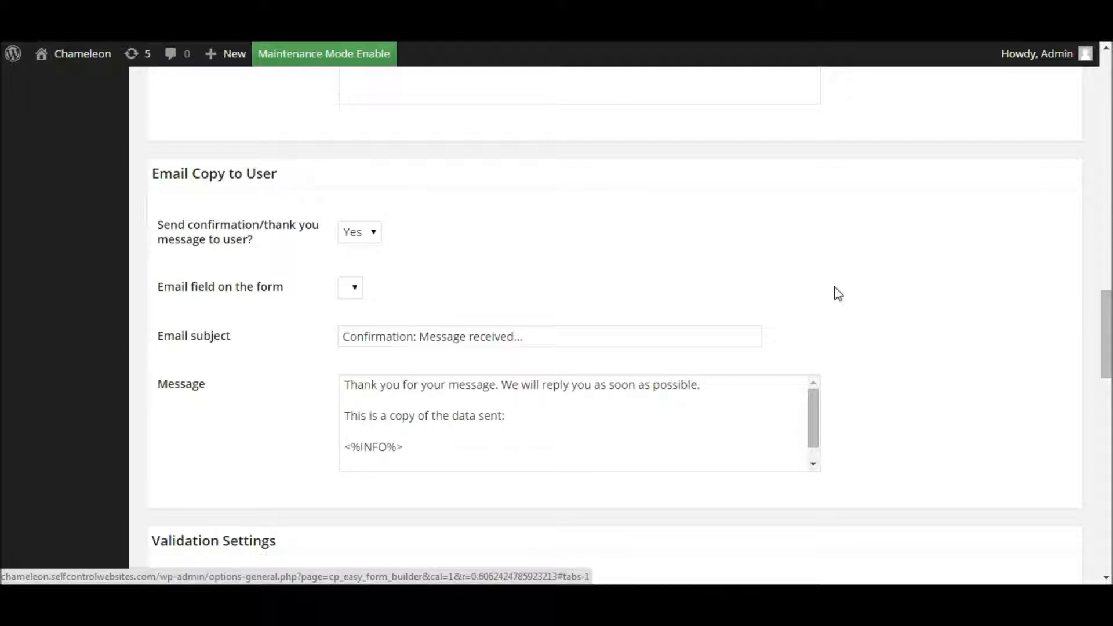
left_click_drag(1107, 315, 1107, 99)
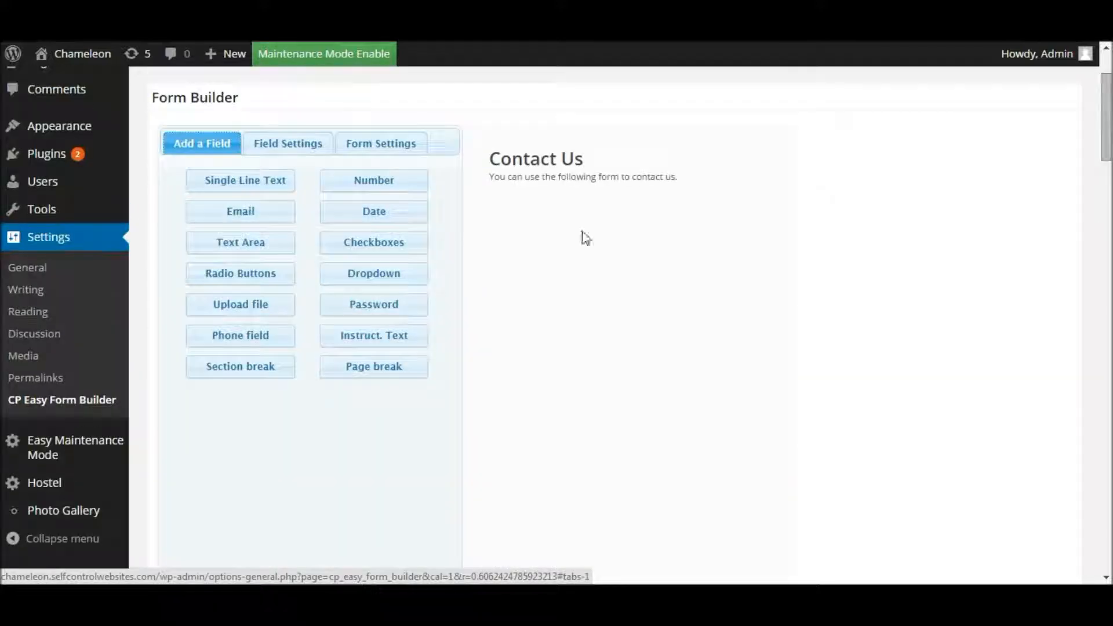
key("ctrl")
key("ctrl")
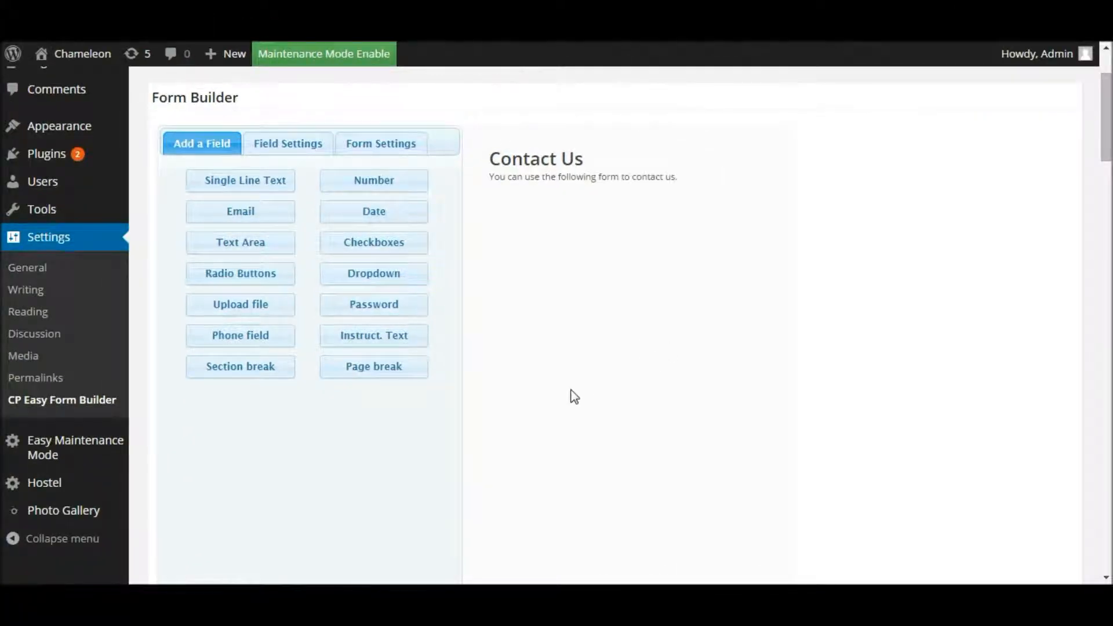
Step: Add a Single Line Text field to the Contact Us form
left_click(258, 189)
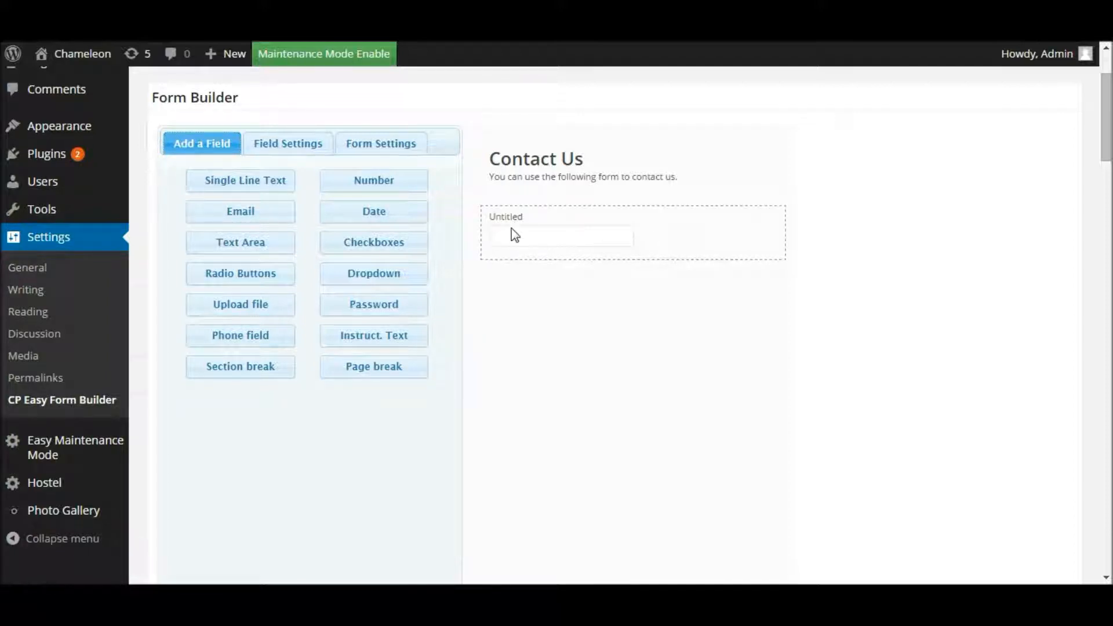
Step: Change the new field's label from Untitled to 'Your Name'
left_click(600, 231)
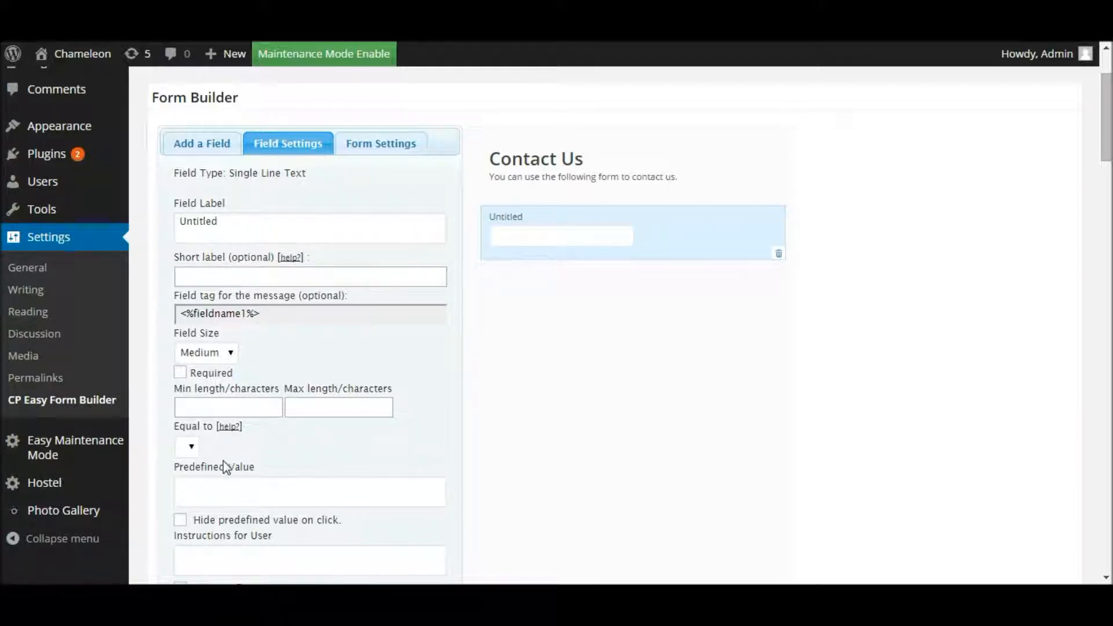
left_click(286, 151)
left_click(250, 181)
left_click(205, 214)
double_click(213, 221)
type("Your Name")
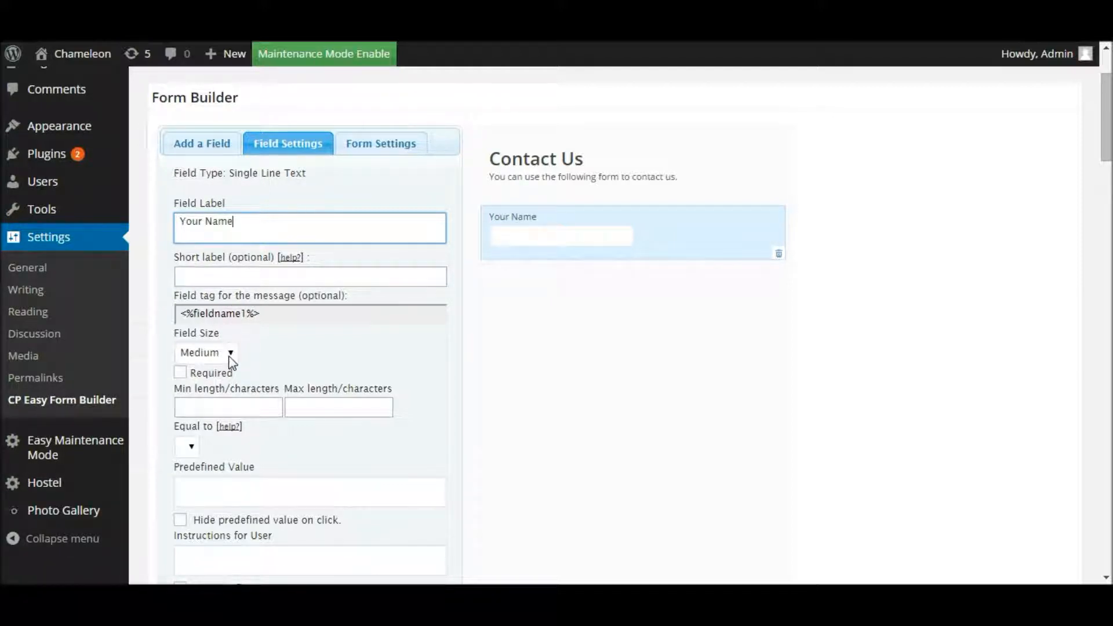
Step: Set the Your Name field size to Large and tick Required so it shows an asterisk
left_click(230, 353)
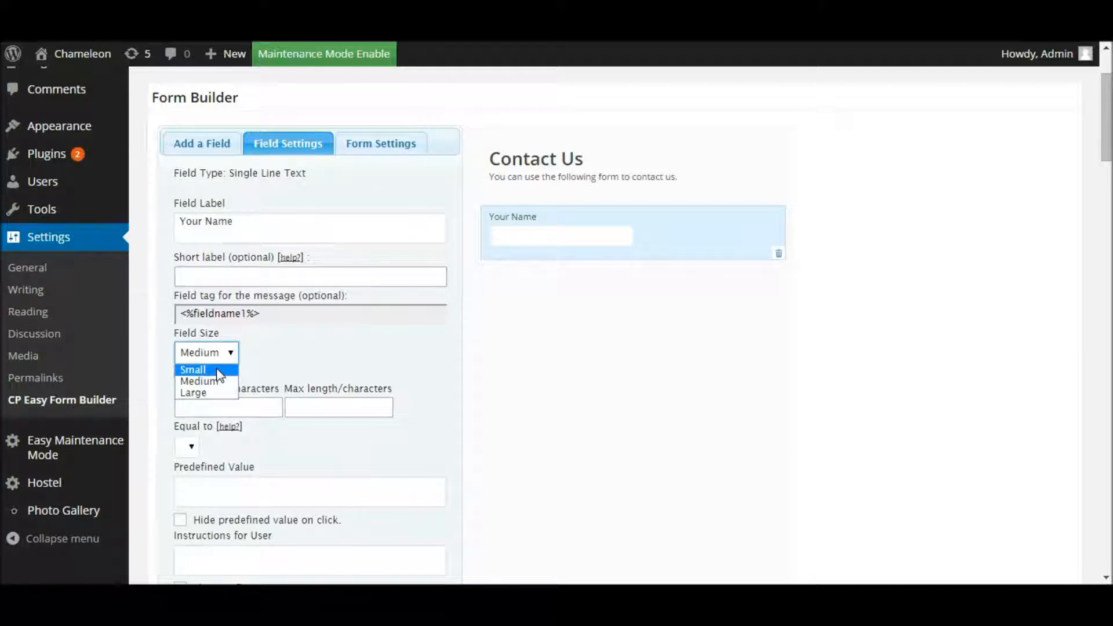
left_click(217, 369)
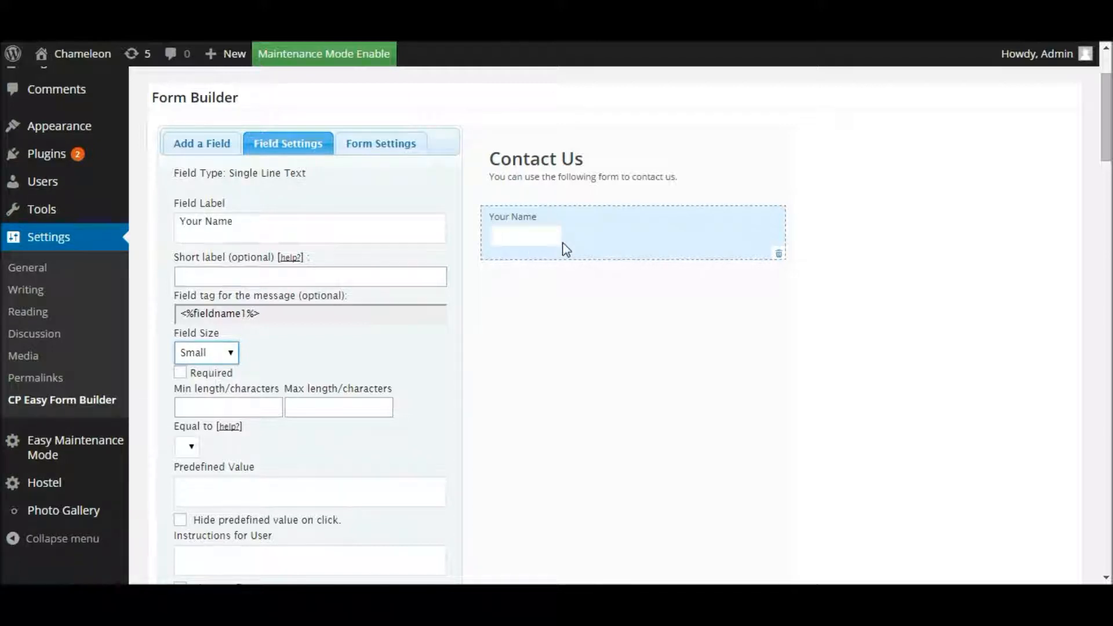
left_click(226, 353)
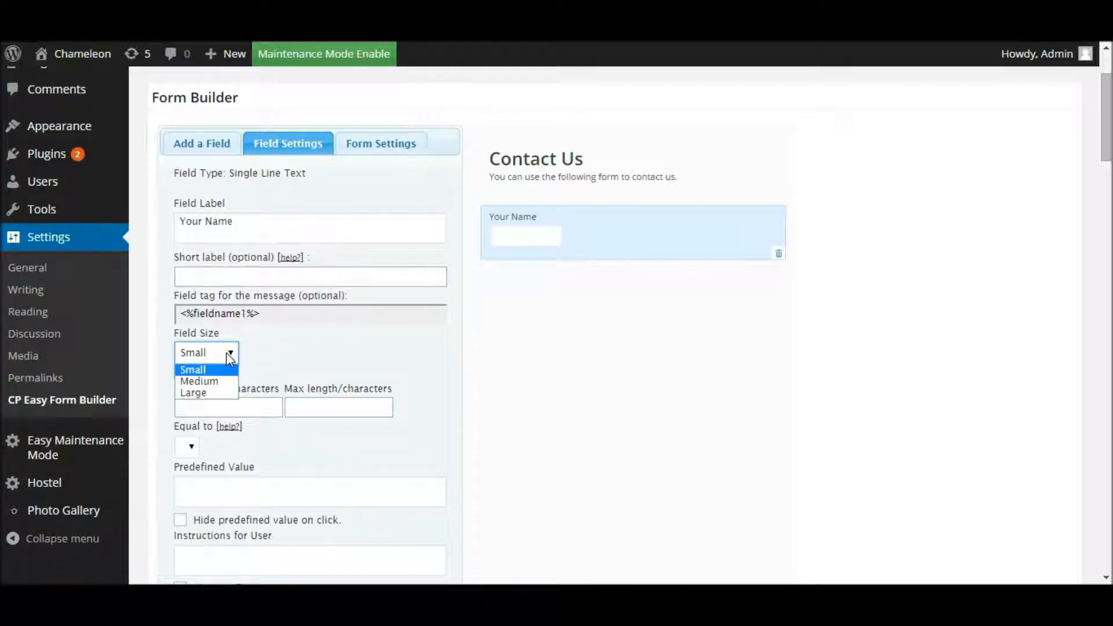
left_click(212, 394)
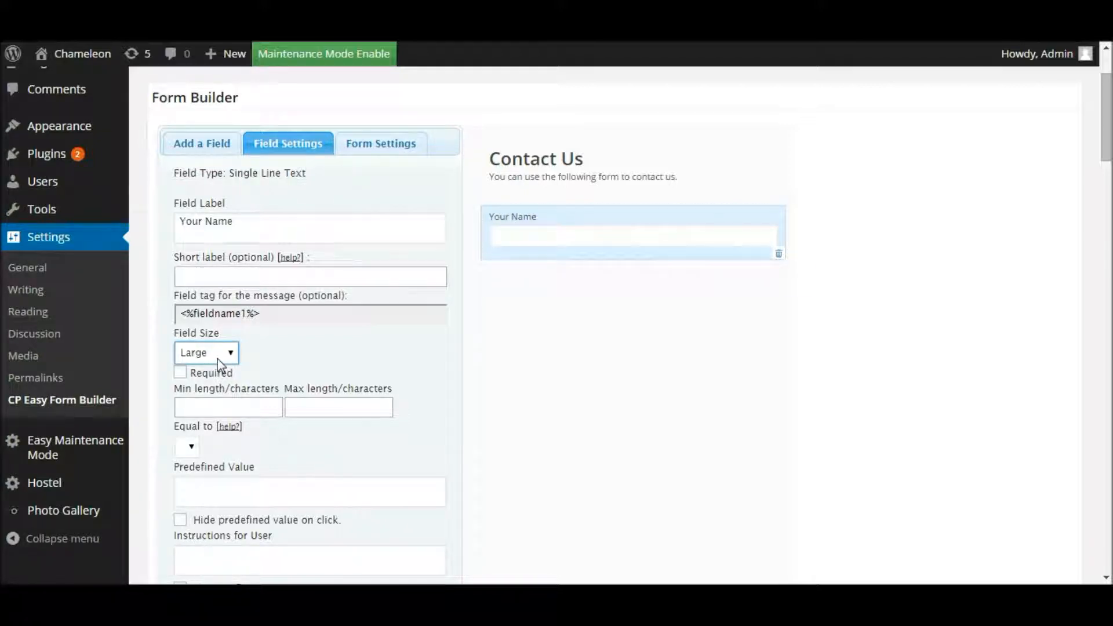
left_click(214, 406)
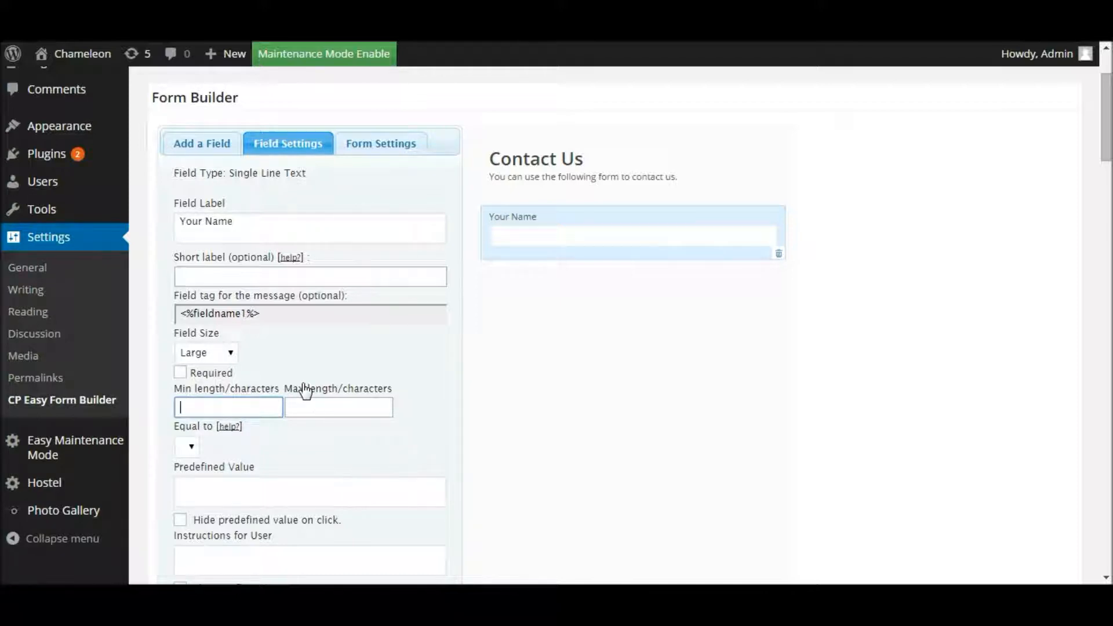
left_click_drag(235, 216, 154, 226)
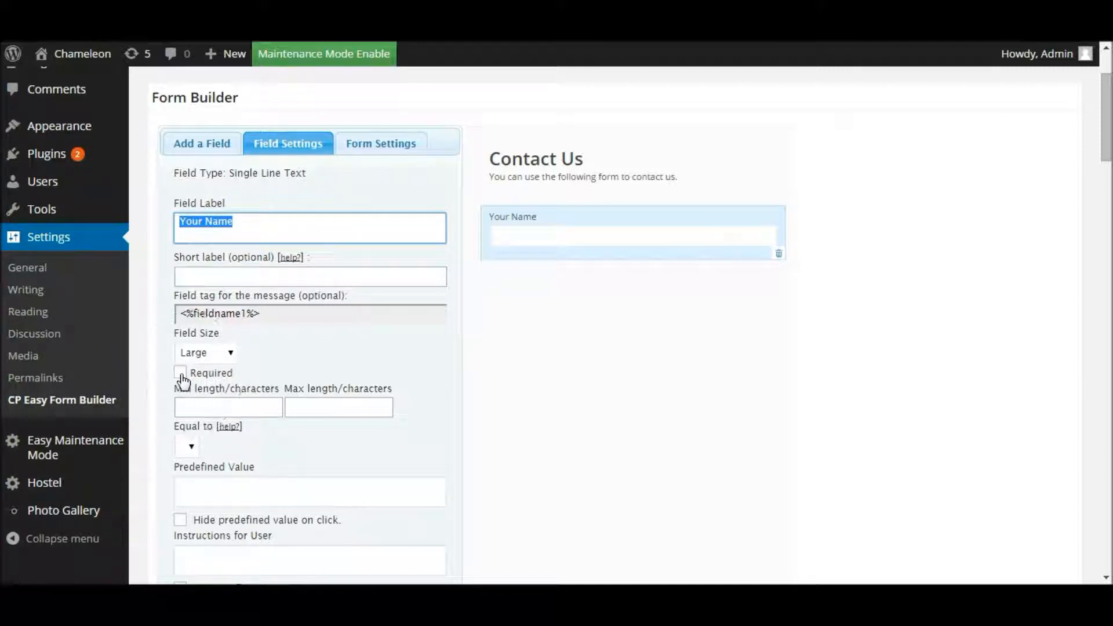
key("ctrl")
key("ctrl")
left_click(181, 374)
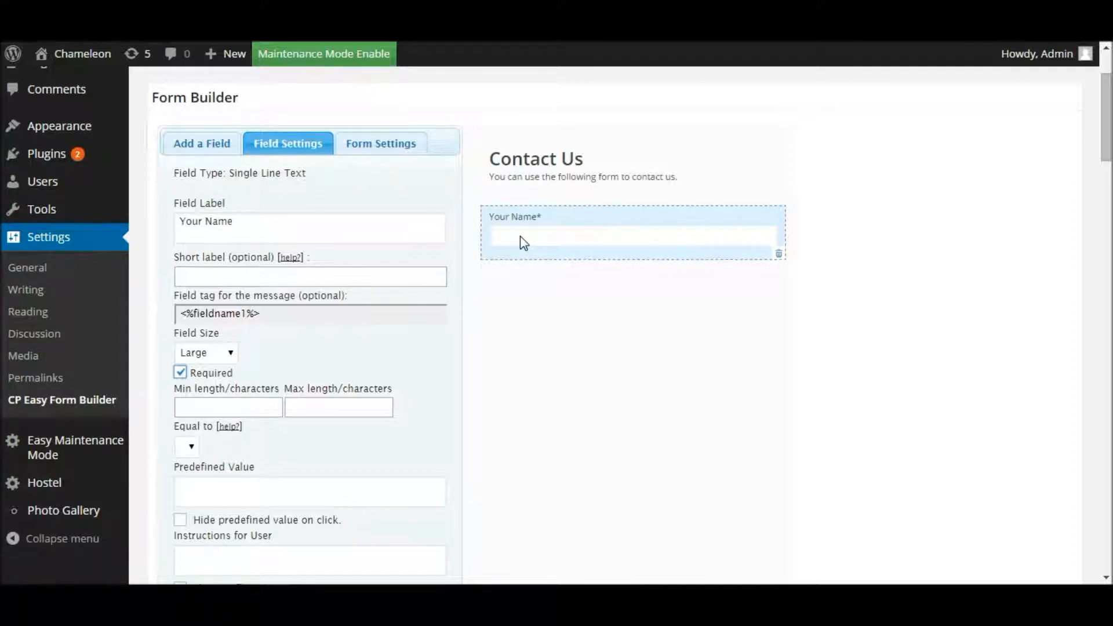
left_click(180, 373)
Step: Add an Email field after Your Name and relabel it 'Email Address'
left_click(214, 151)
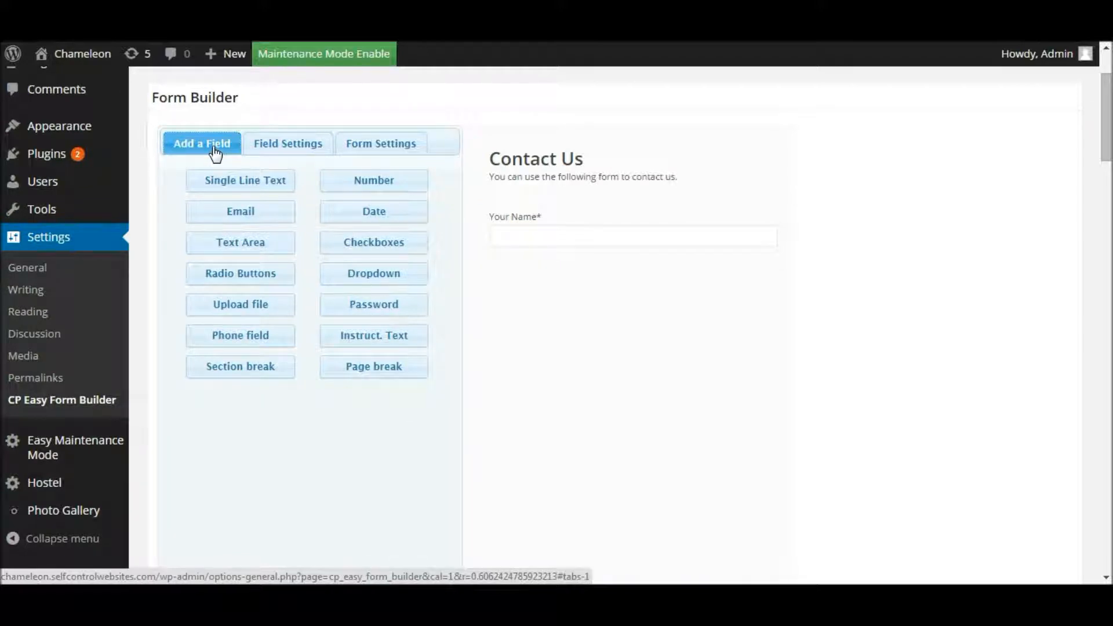
left_click(248, 218)
left_click(541, 292)
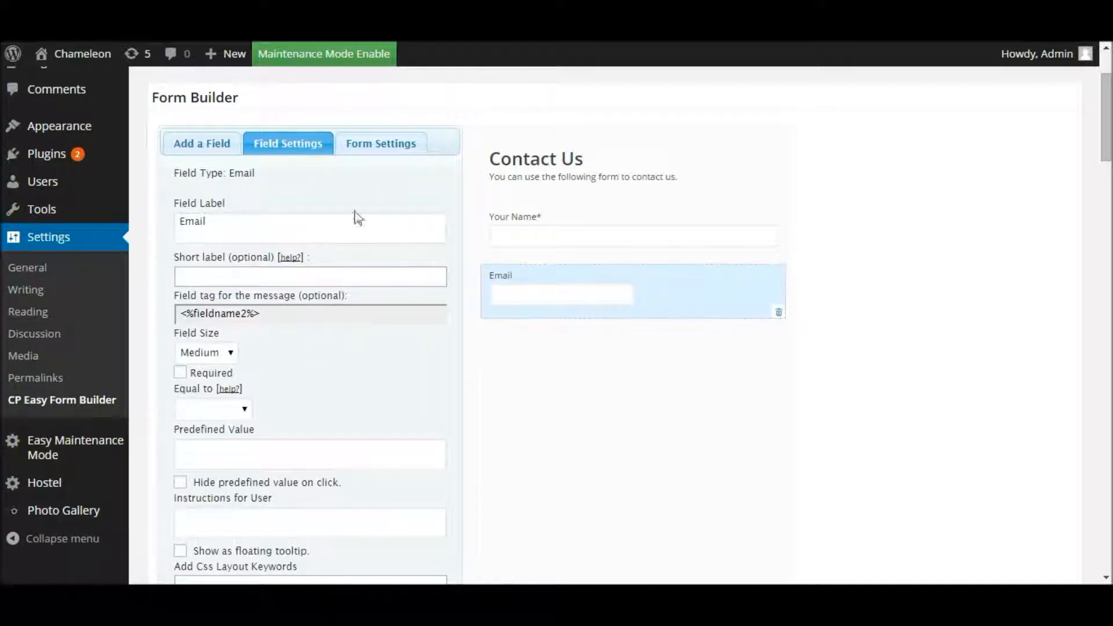
left_click(238, 178)
left_click(220, 222)
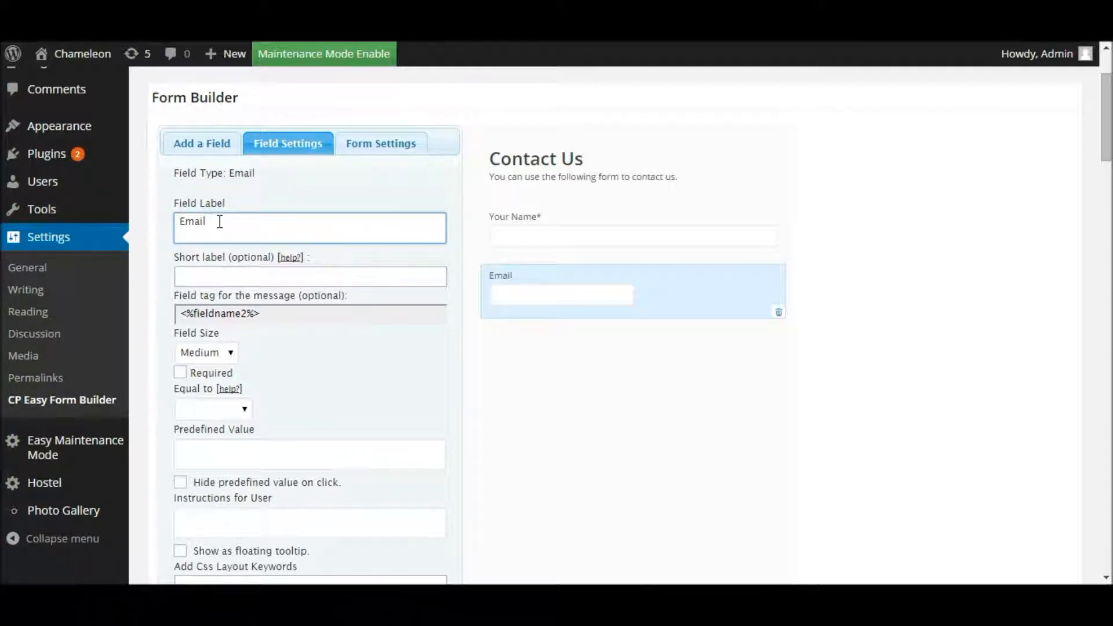
type("Address")
Step: Make the Email Address field required with a Large field size
left_click(180, 376)
left_click(180, 374)
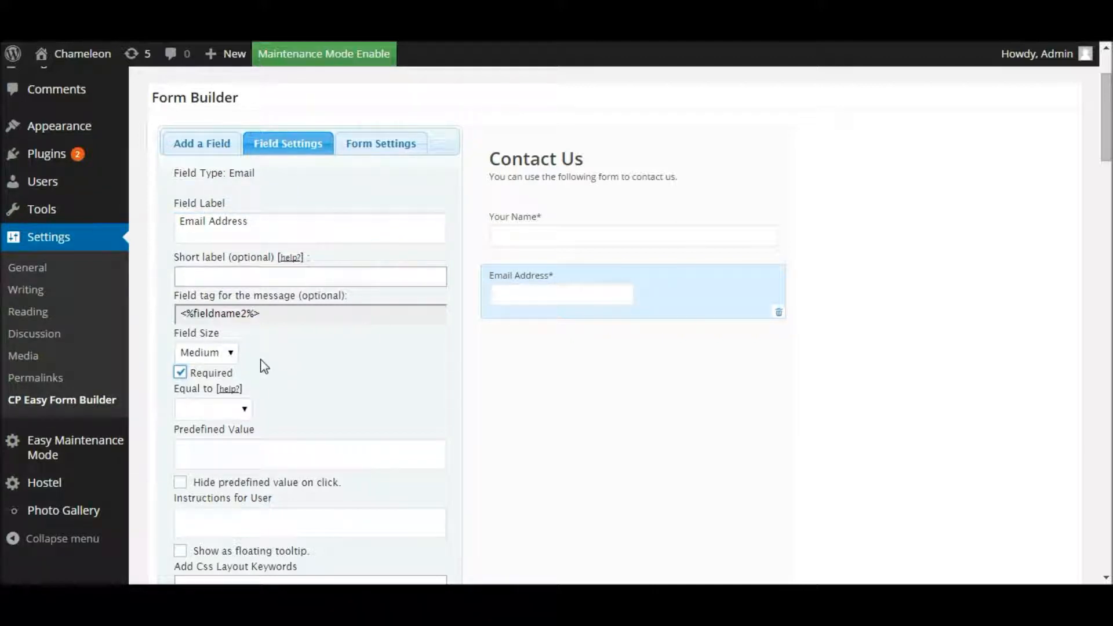
left_click(232, 356)
left_click(207, 394)
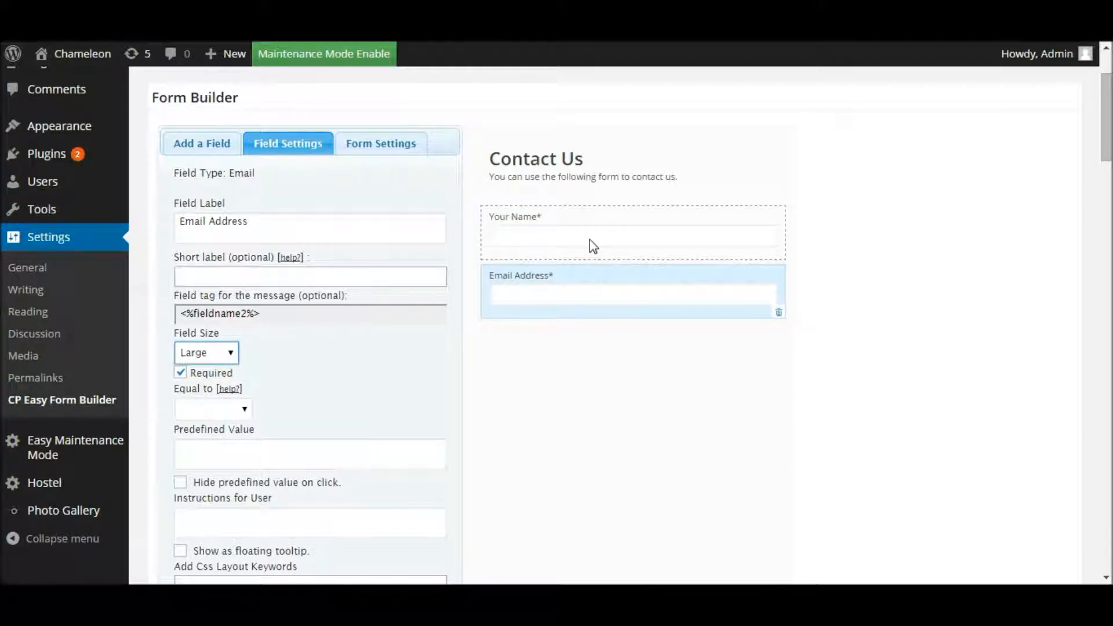
scroll(367, 352, "down", 2)
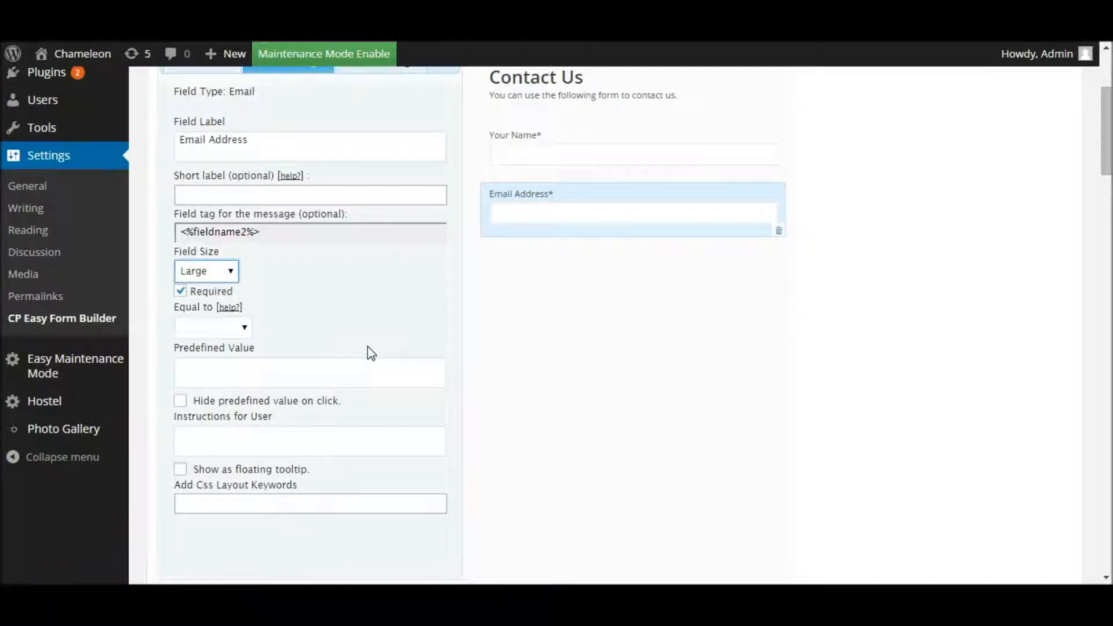
scroll(372, 354, "up", 4)
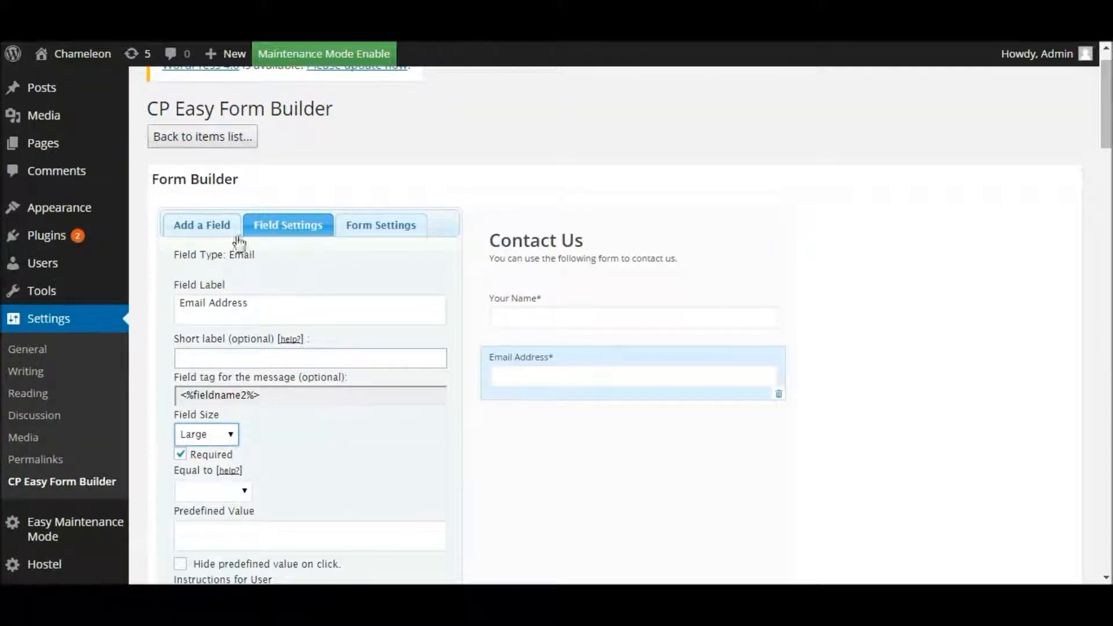
Step: Add a Text Area field below Email Address
left_click(213, 238)
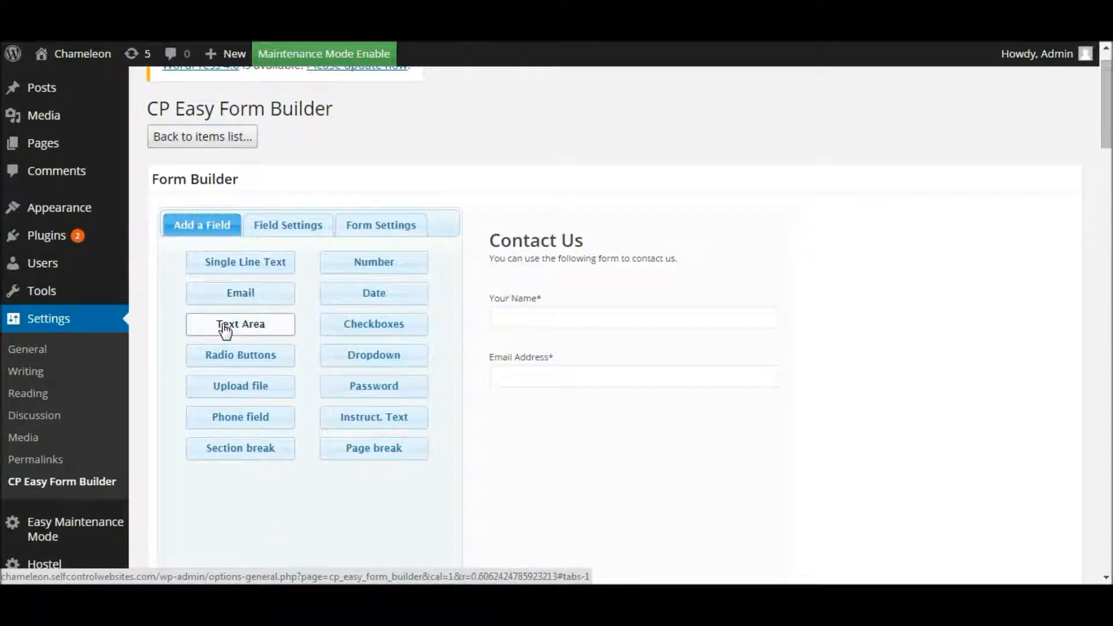
key("ctrl")
key("ctrl")
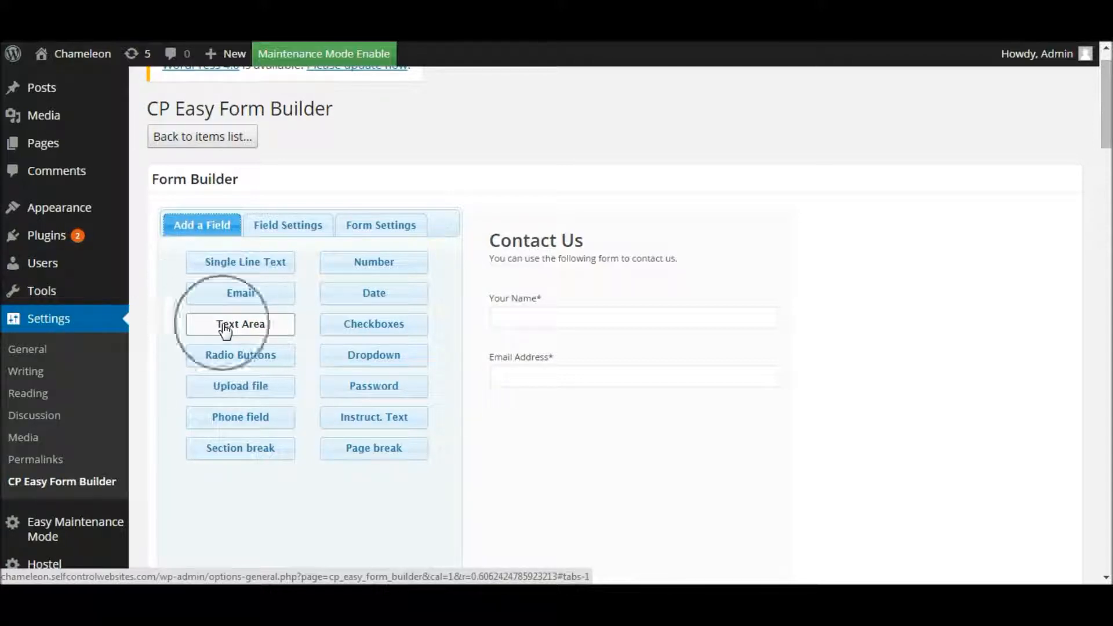
left_click(226, 331)
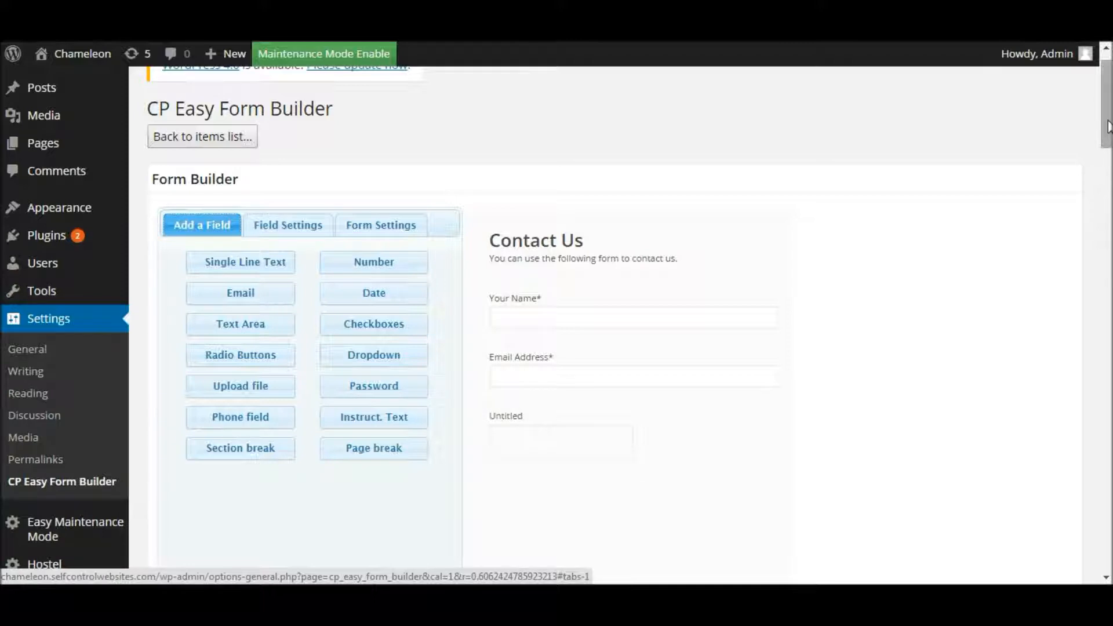
scroll(1107, 126, "down", 2)
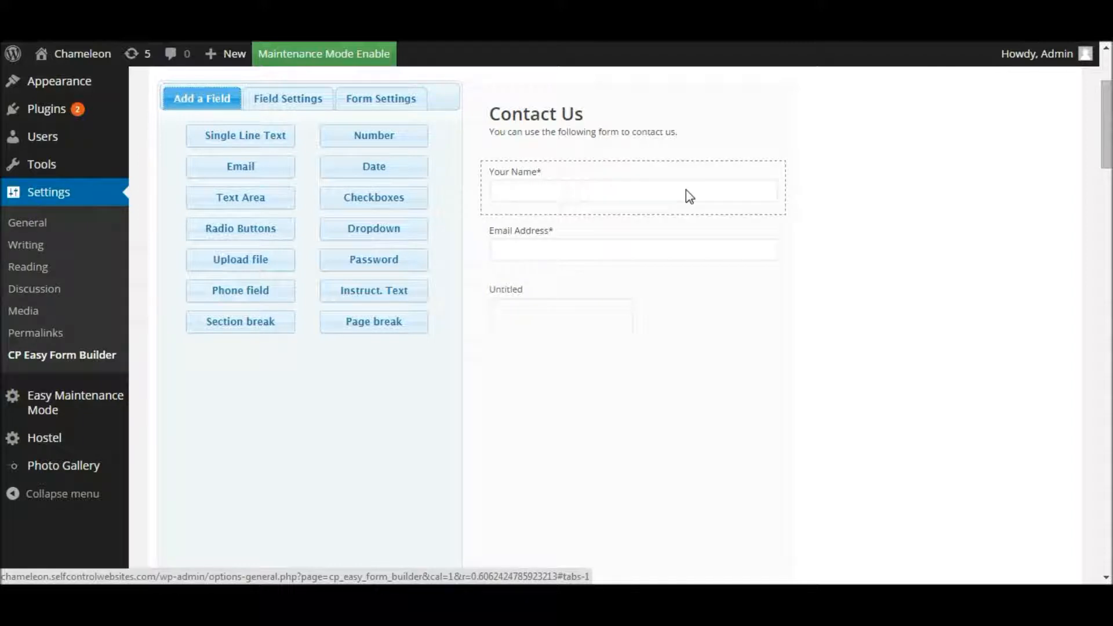
Step: Label the text area 'Your Comments', set its size to Large and make it required
left_click(533, 319)
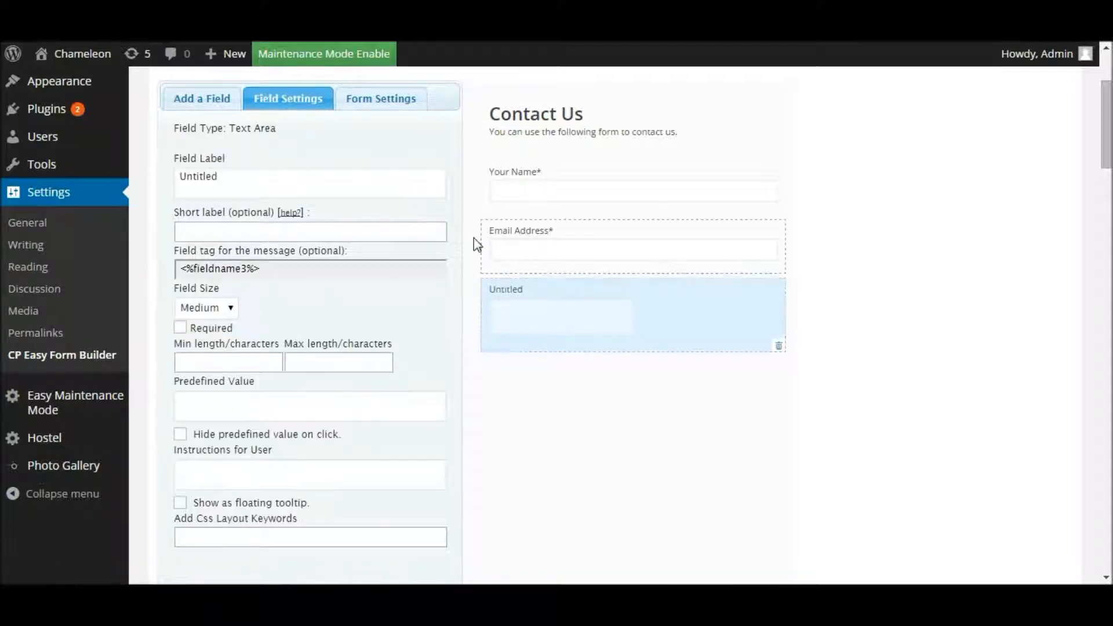
left_click_drag(226, 175, 177, 176)
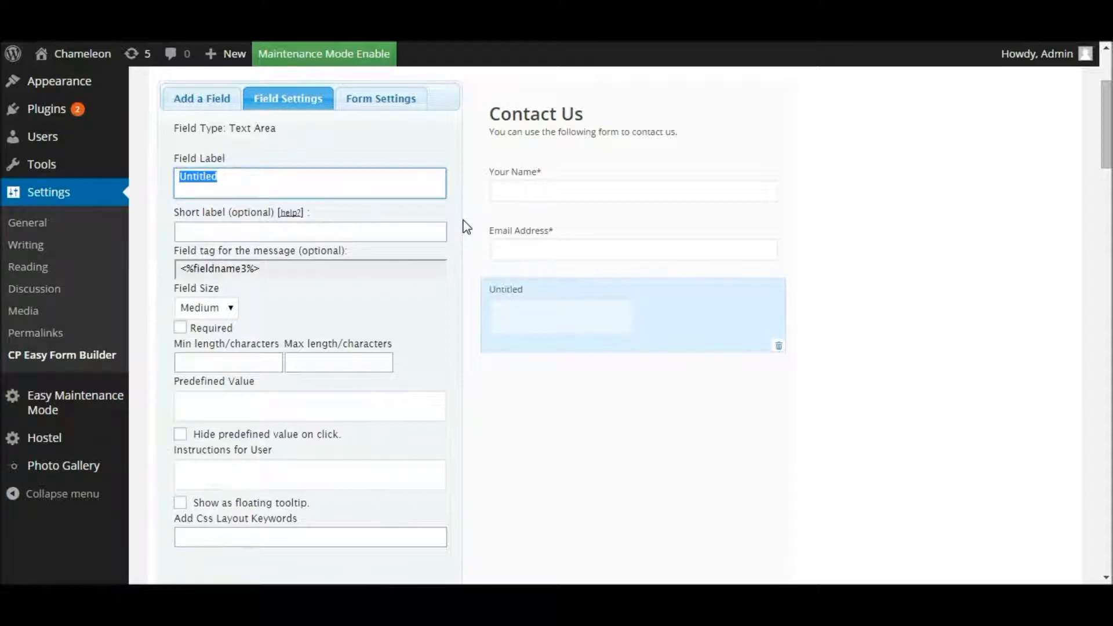
type("Your Comments")
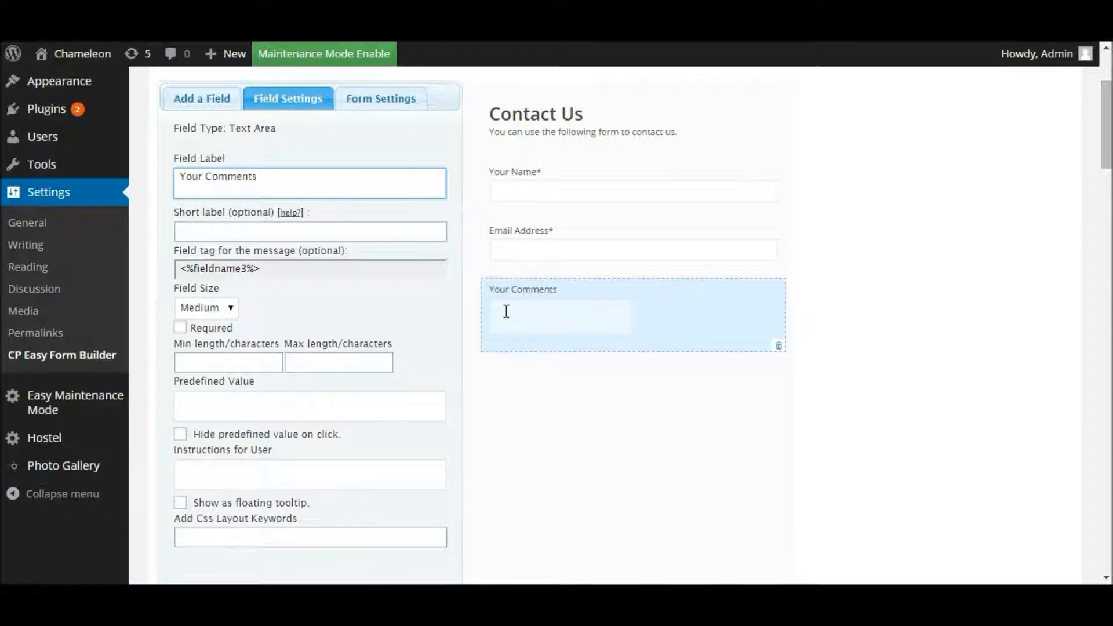
left_click(221, 308)
left_click(200, 348)
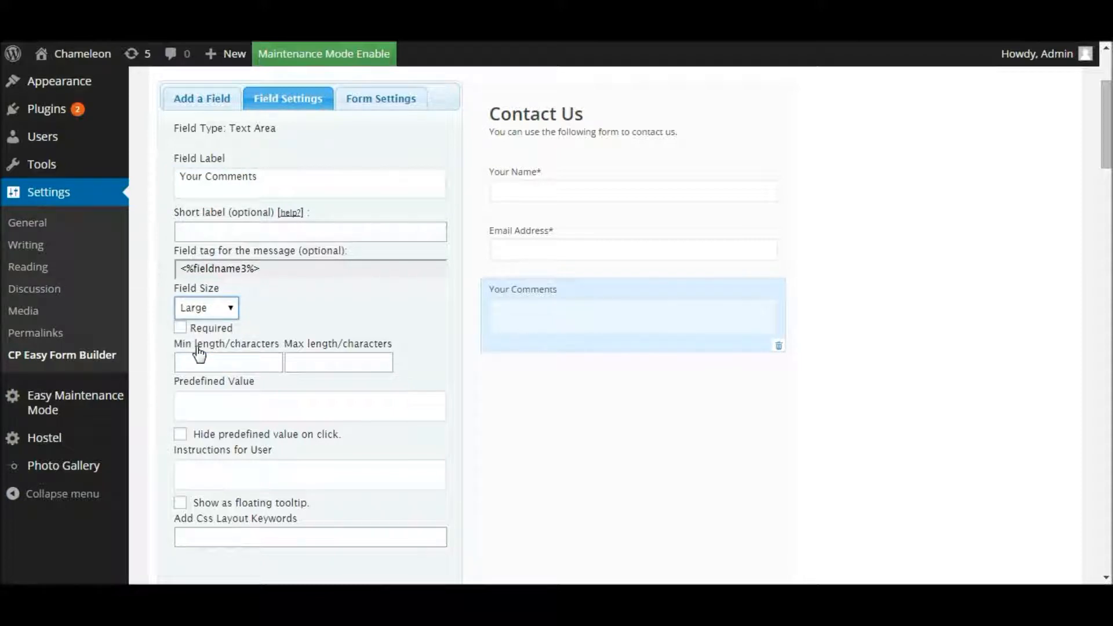
left_click(182, 331)
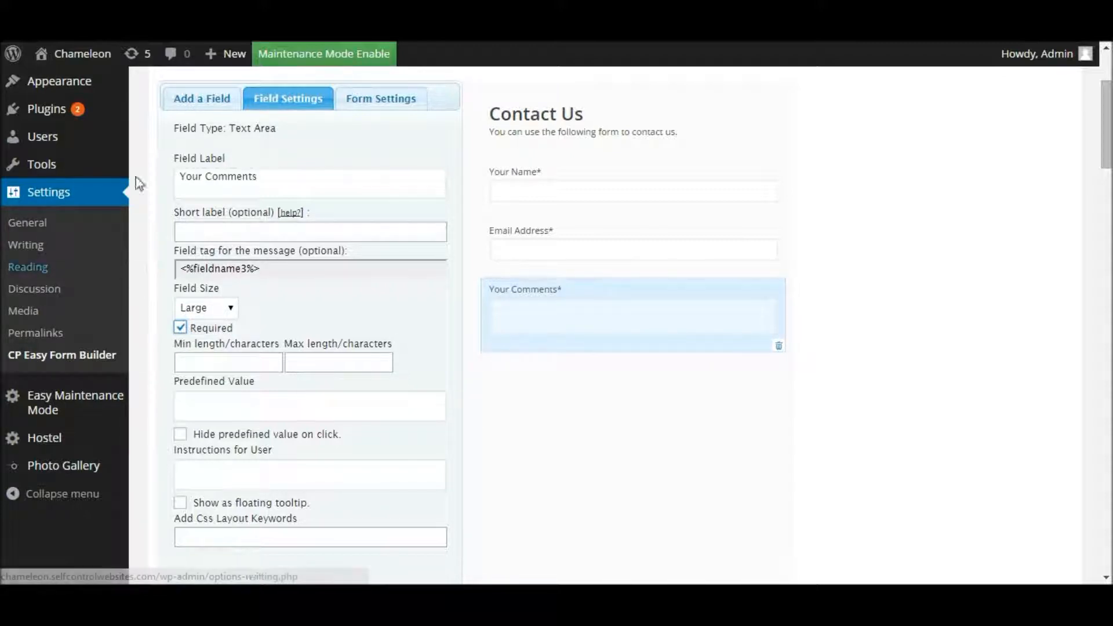
Step: Add a Radio Buttons field with First, Second and Third Choice options after Your Comments
left_click(197, 102)
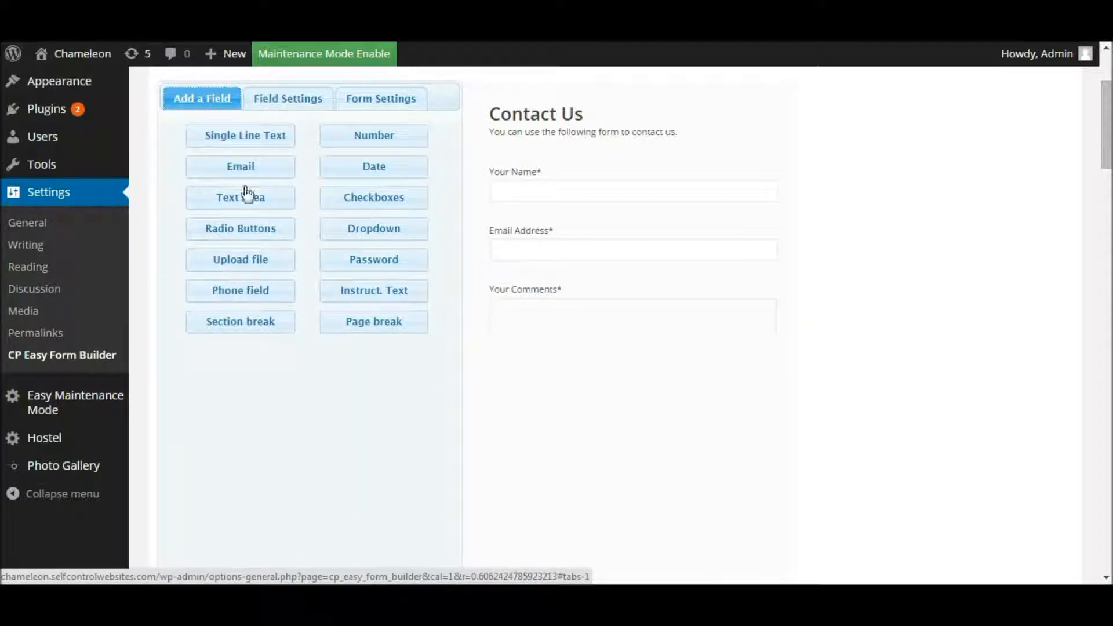
left_click(231, 235)
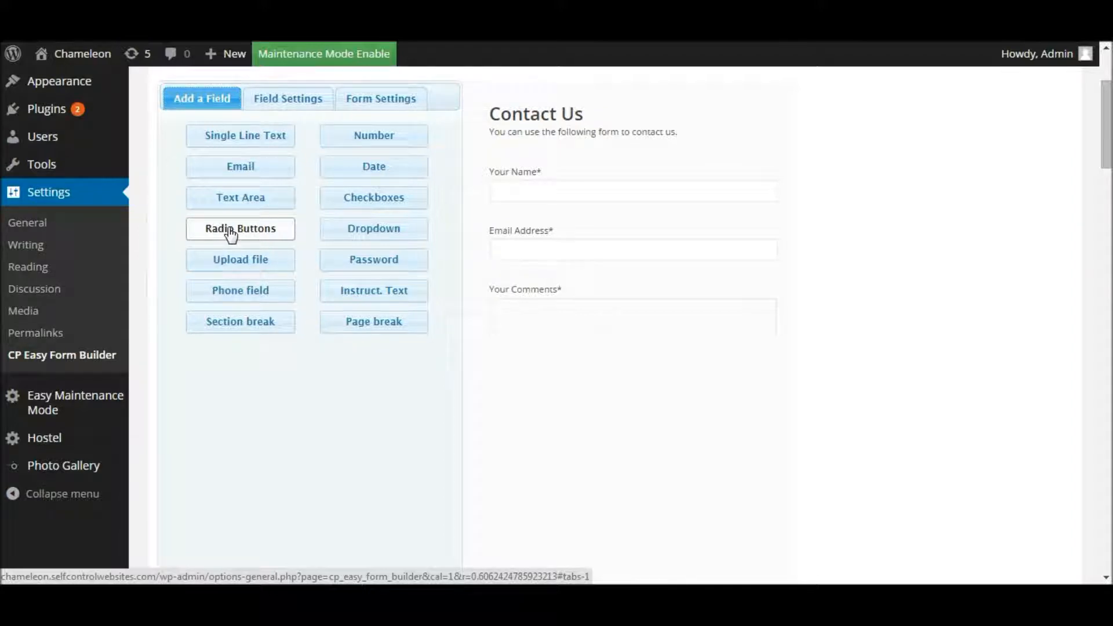
left_click(388, 198)
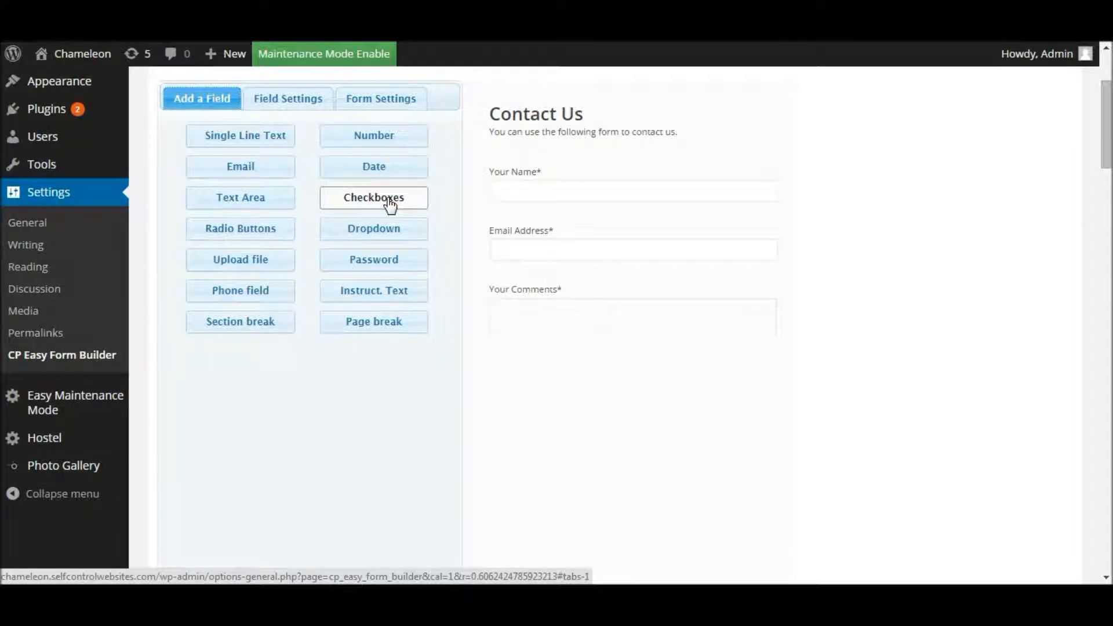
left_click(381, 232)
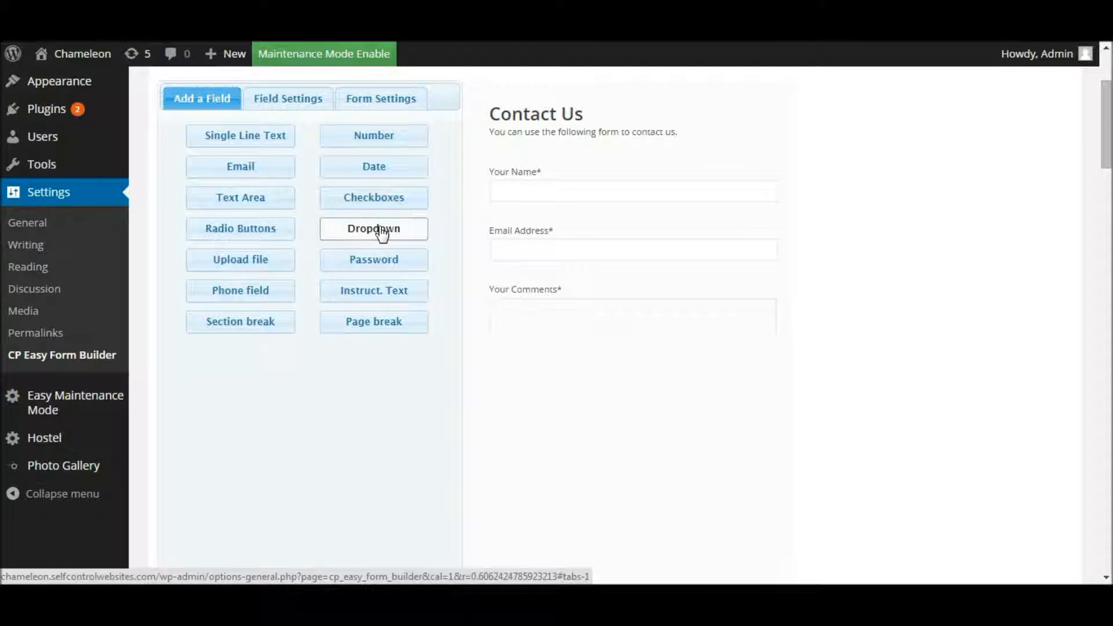
left_click(381, 231)
left_click(238, 232)
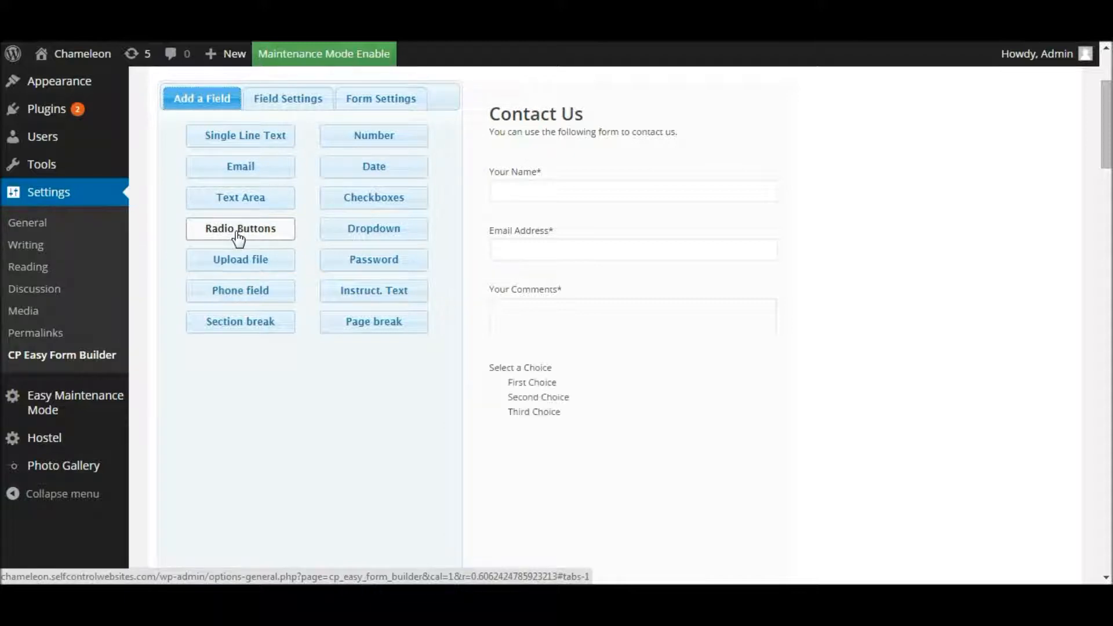
Step: Replace the radio label 'Select a Choice' with 'Where did you hear about us?', leaving it optional
left_click(533, 381)
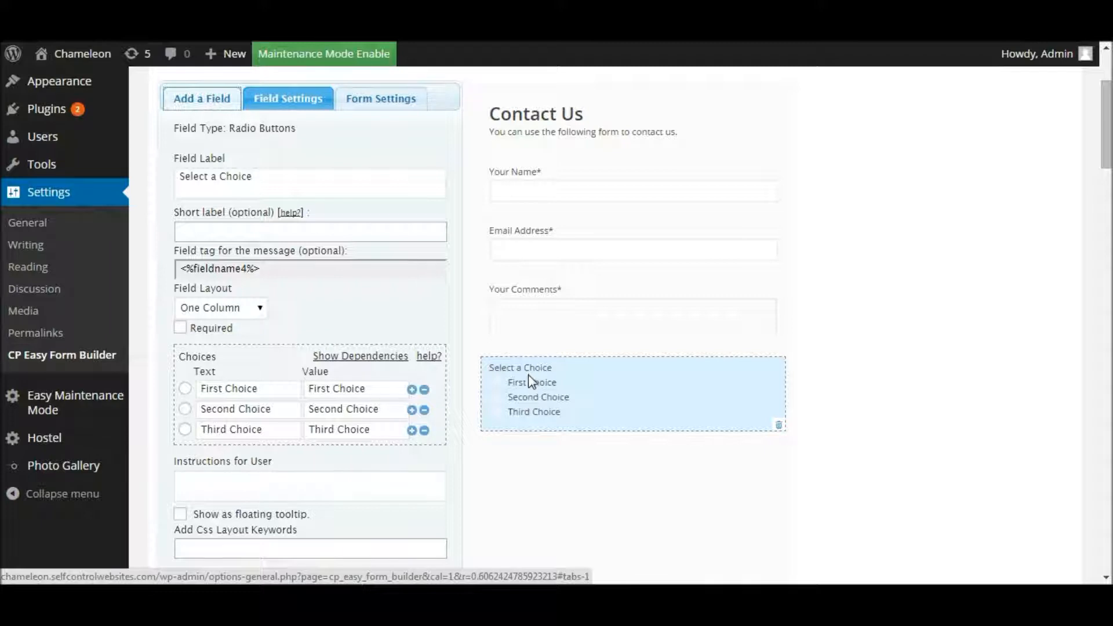
left_click_drag(251, 176, 178, 183)
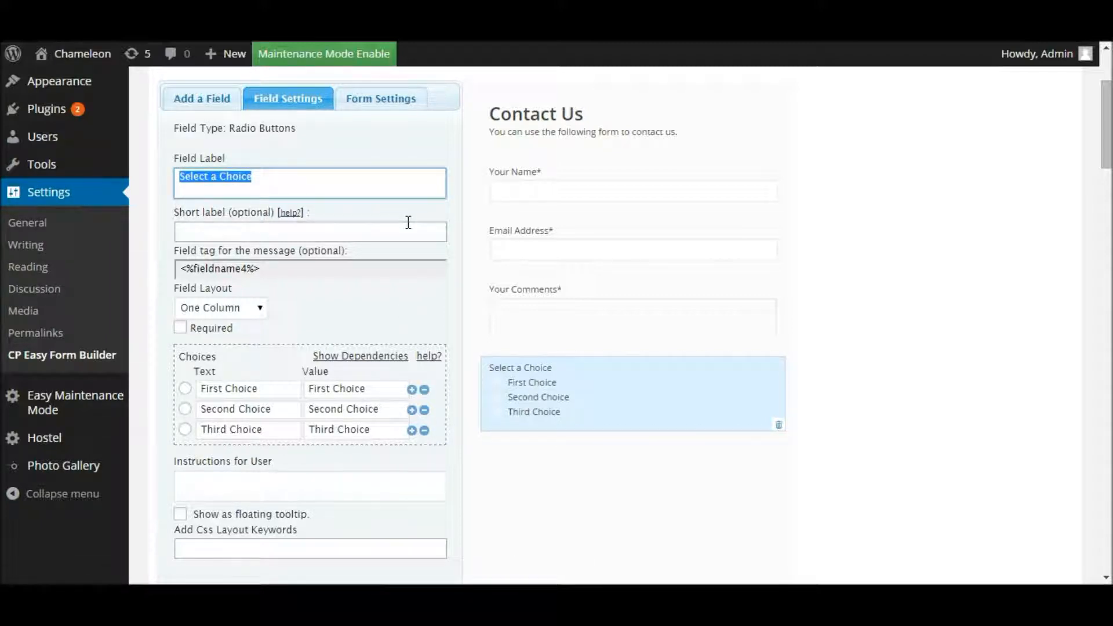
type("Whe")
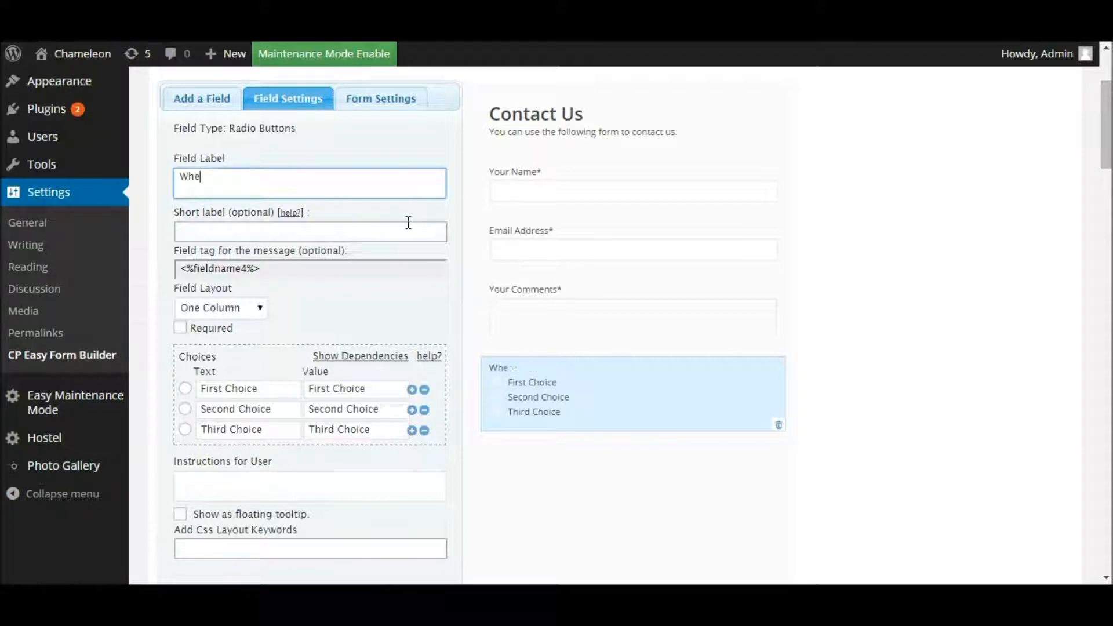
type("re did you hear about us?")
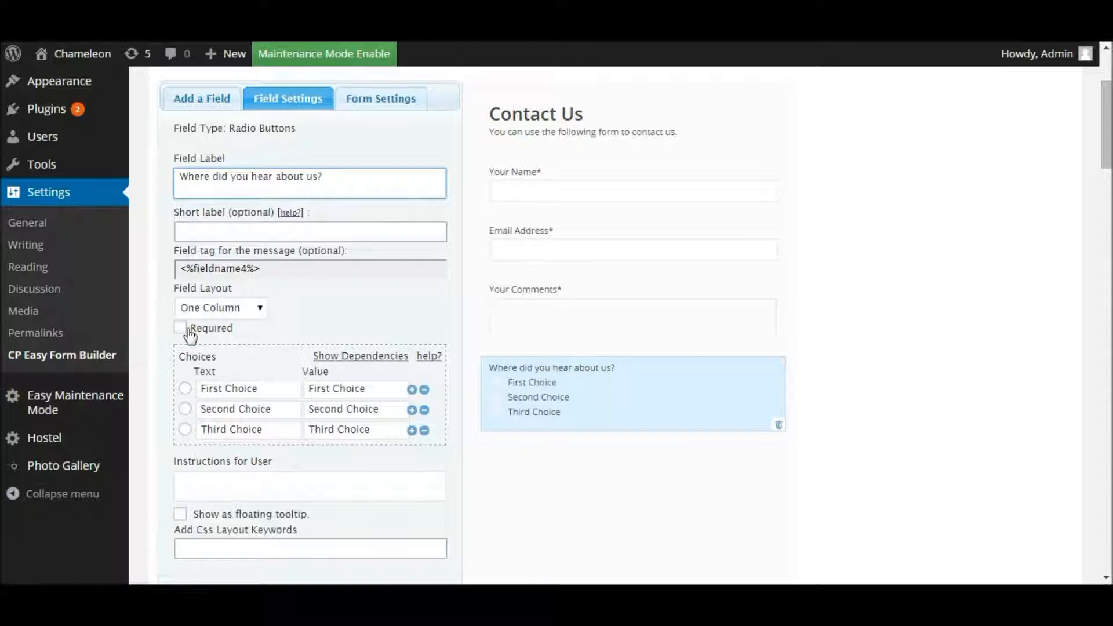
key("ctrl")
key("ctrl")
Step: Change the first radio option from First Choice to 'Newspaper Advert'
left_click_drag(273, 392, 199, 389)
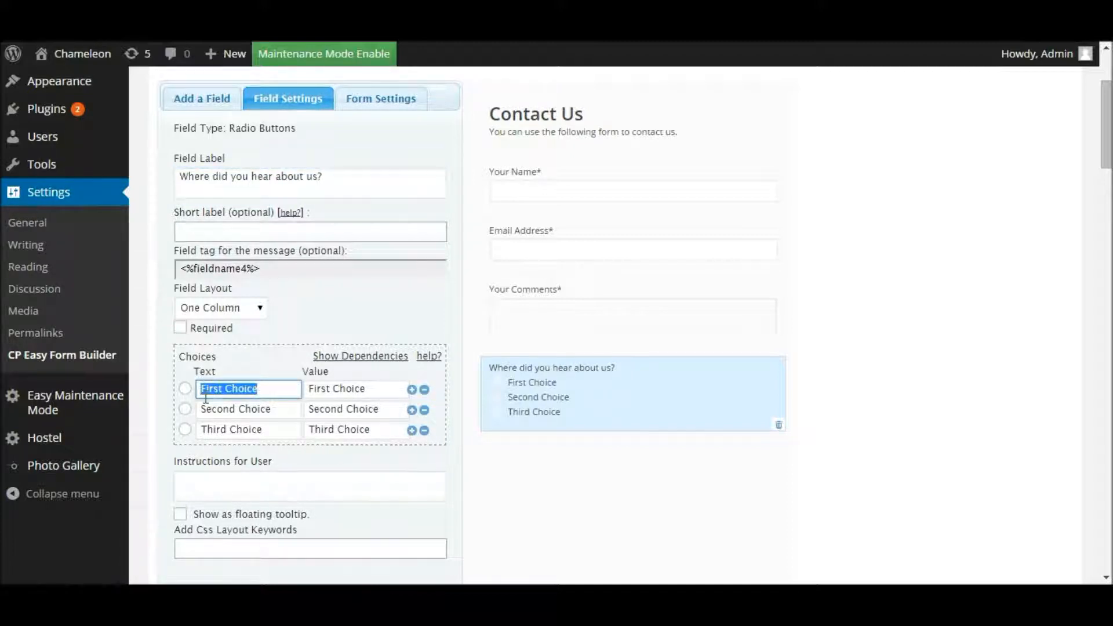
left_click(261, 389)
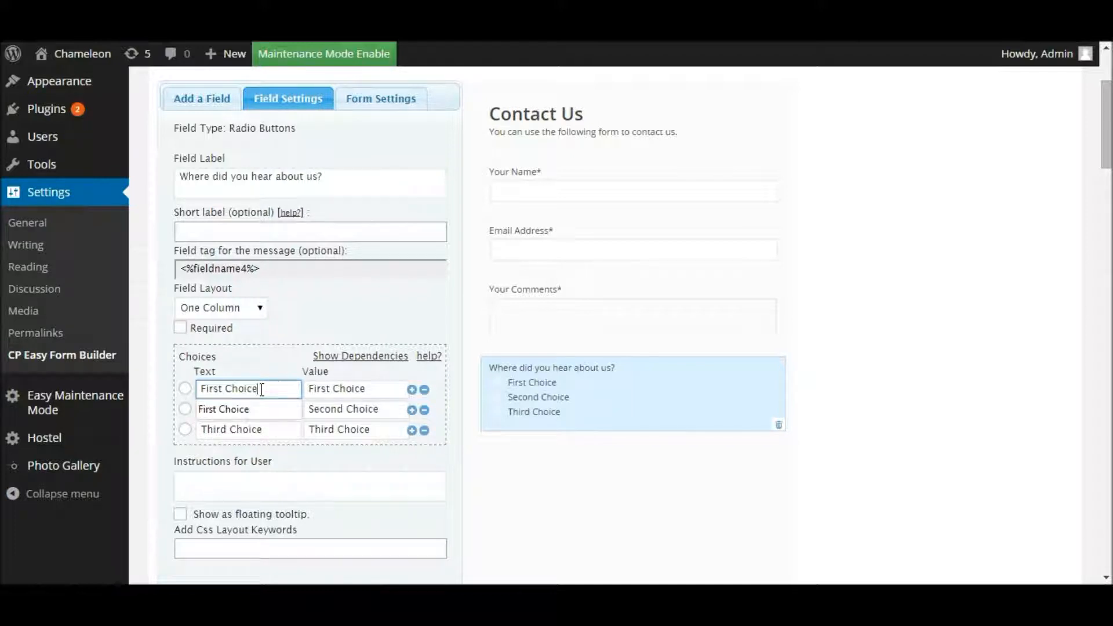
left_click_drag(262, 390, 202, 389)
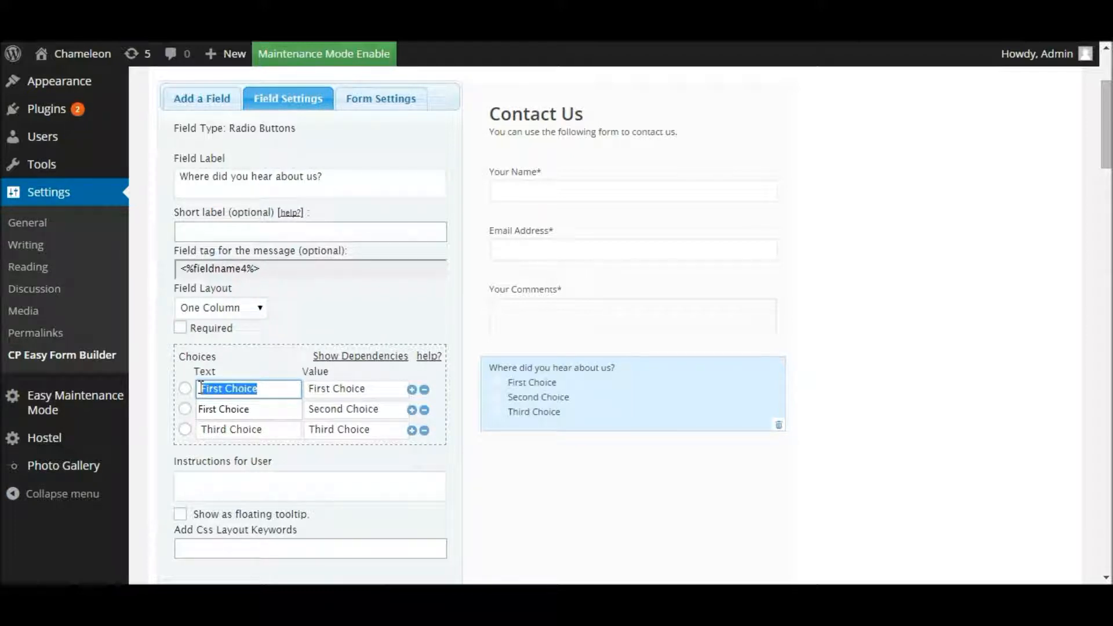
left_click(284, 389)
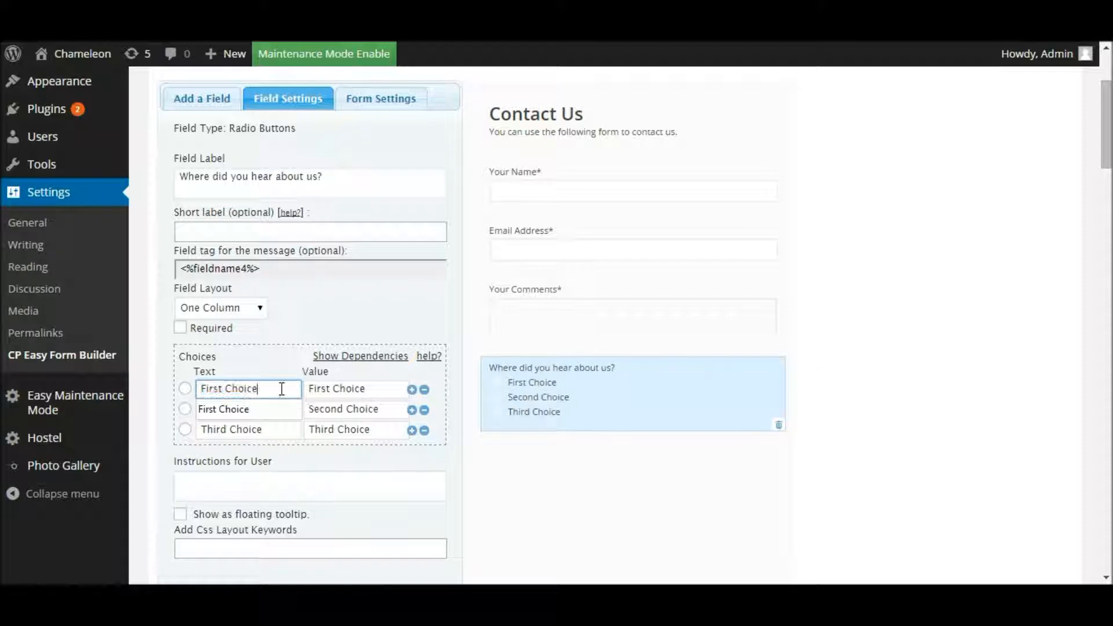
left_click_drag(284, 389, 193, 385)
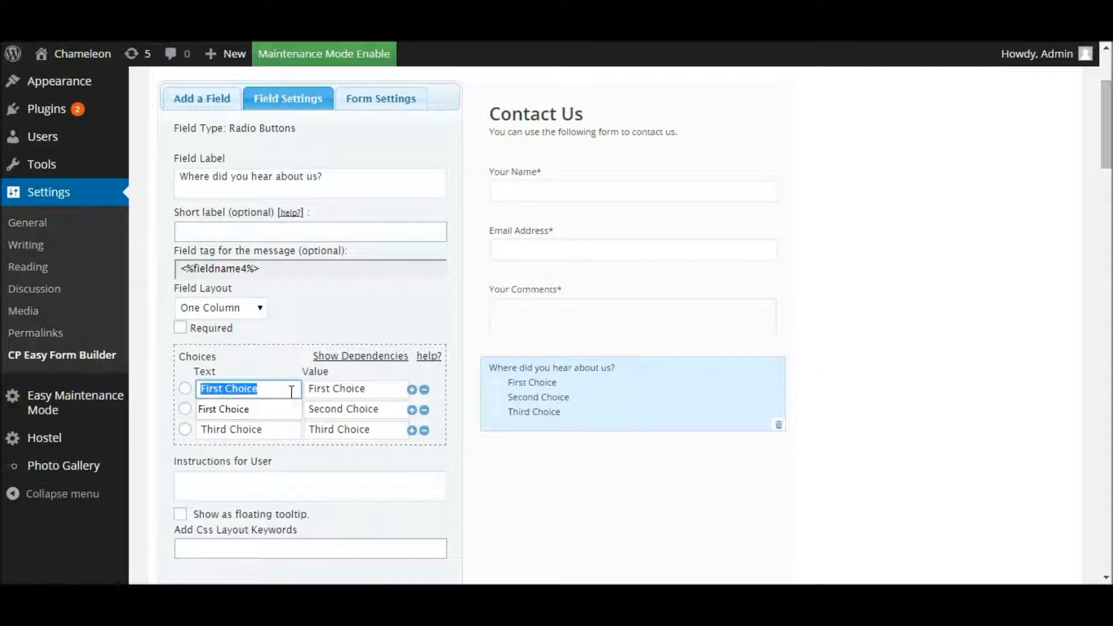
type("Newspapaerr")
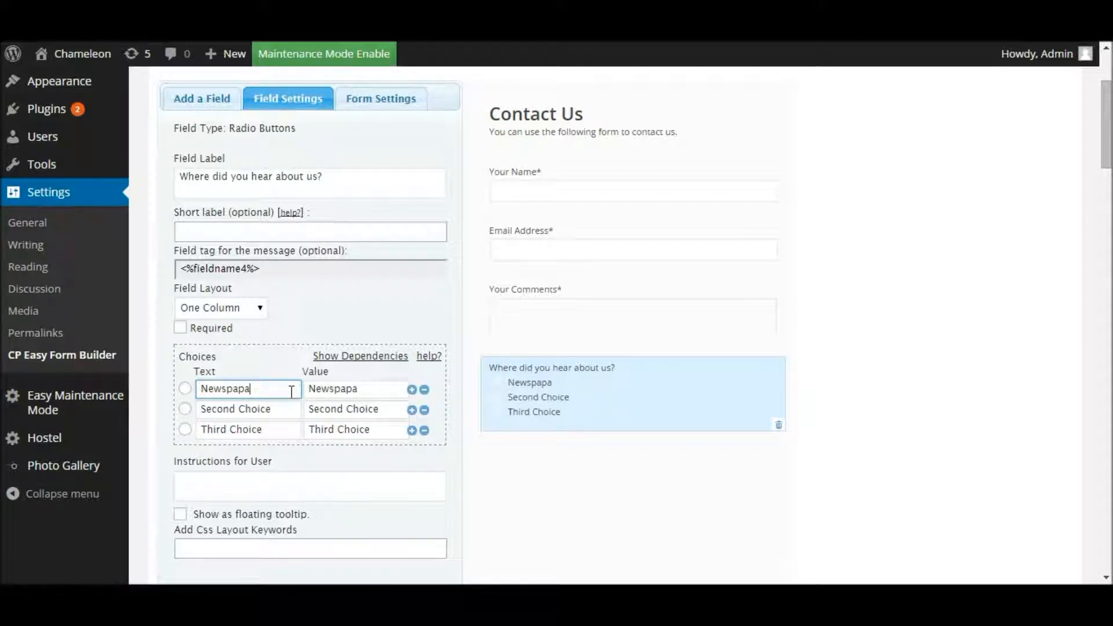
key("BackSpace")
type("er Advert")
Step: Replace Second and Third Choice with 'TV Advert' and 'Internet Search'
left_click(272, 410)
left_click_drag(258, 415, 150, 418)
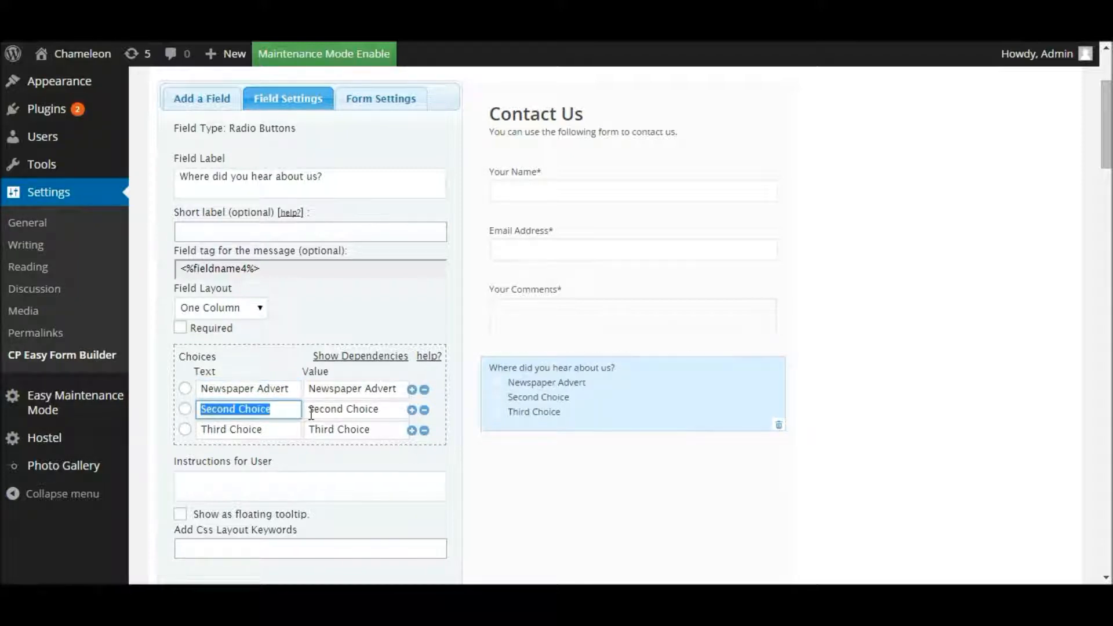
type("TV Advert")
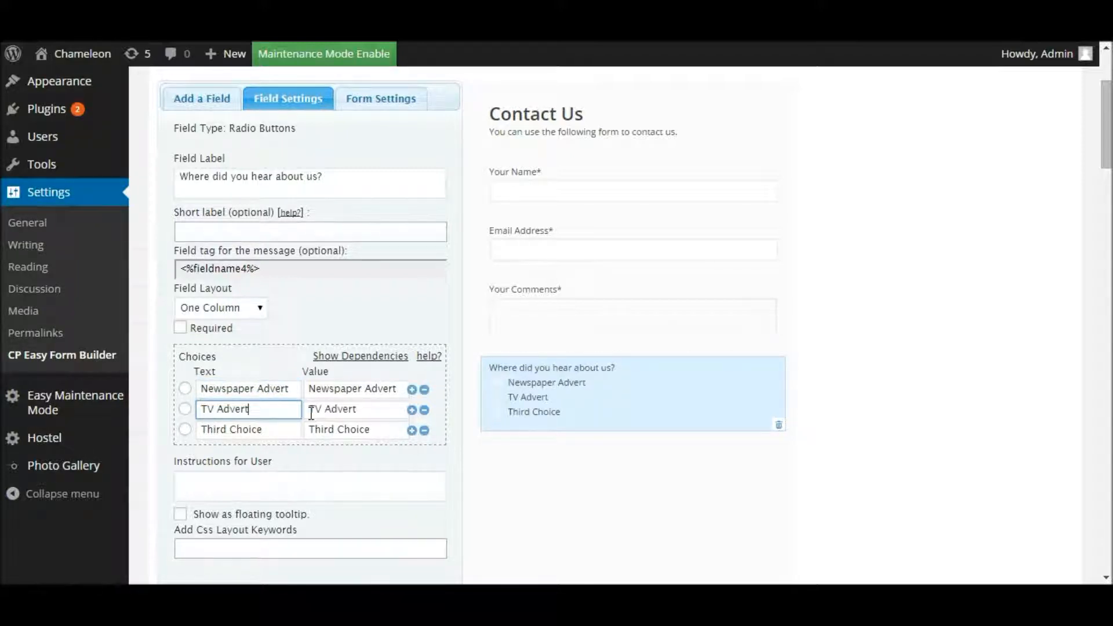
left_click(293, 428)
left_click_drag(290, 430, 183, 432)
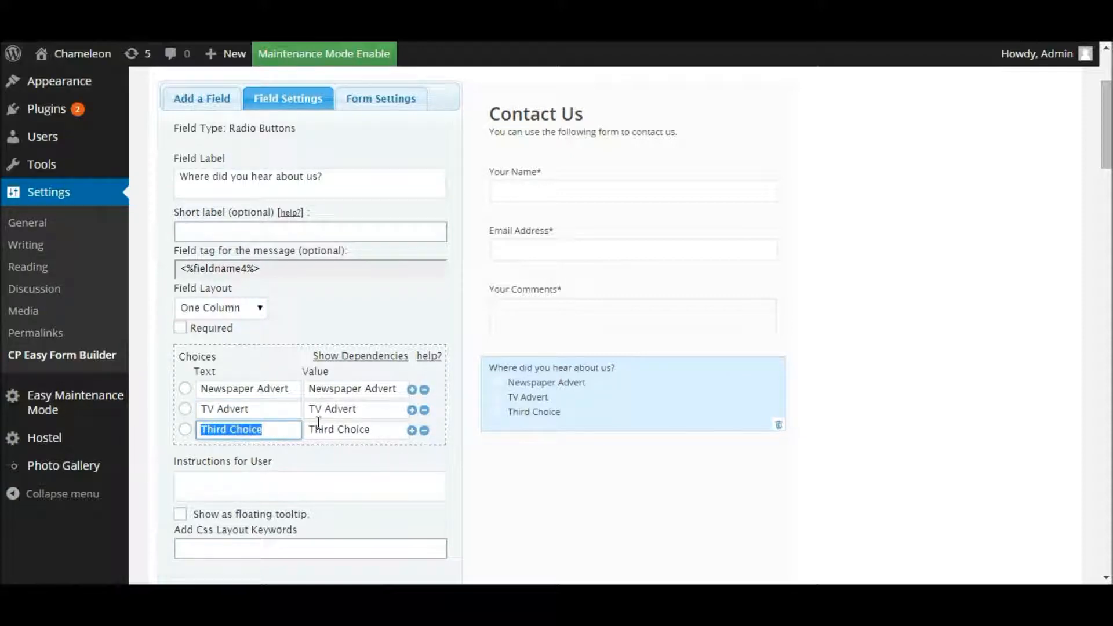
type("Intern")
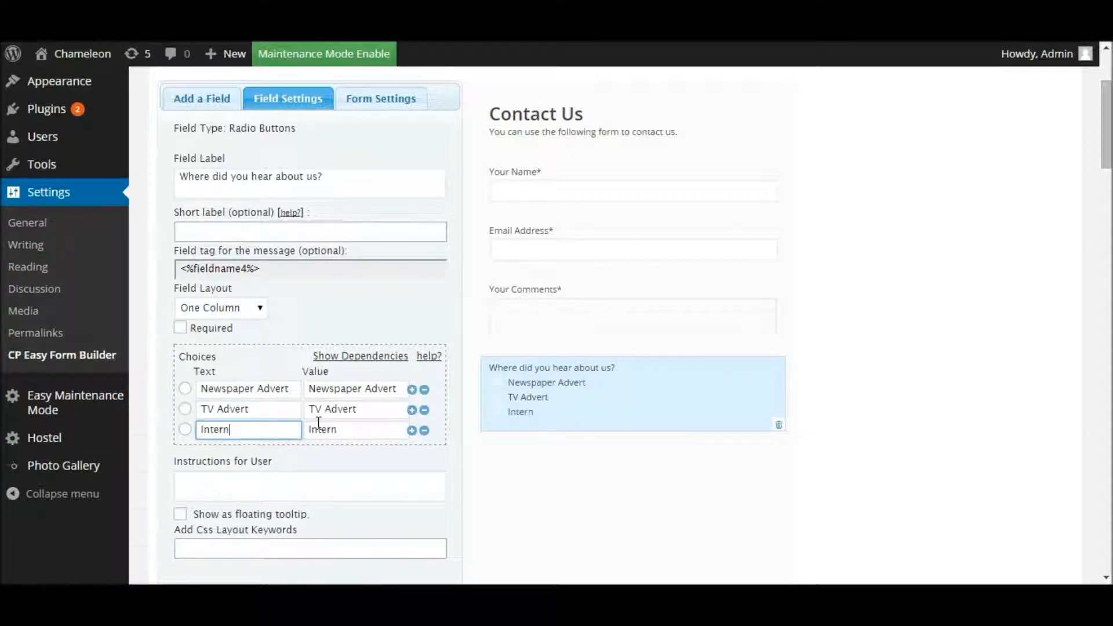
type("et Search")
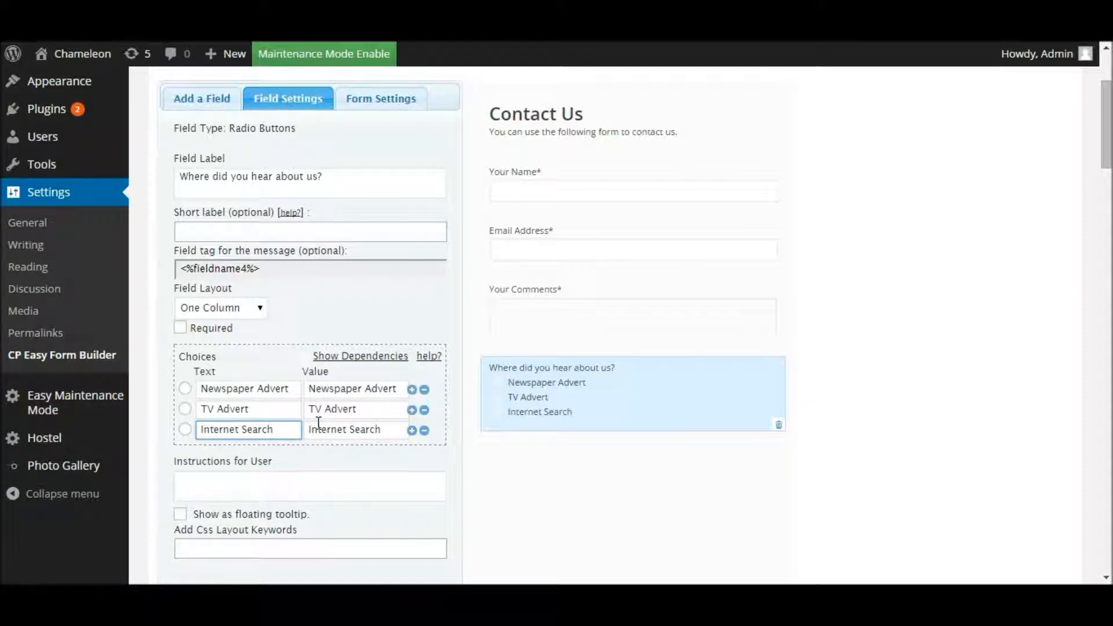
left_click(413, 430)
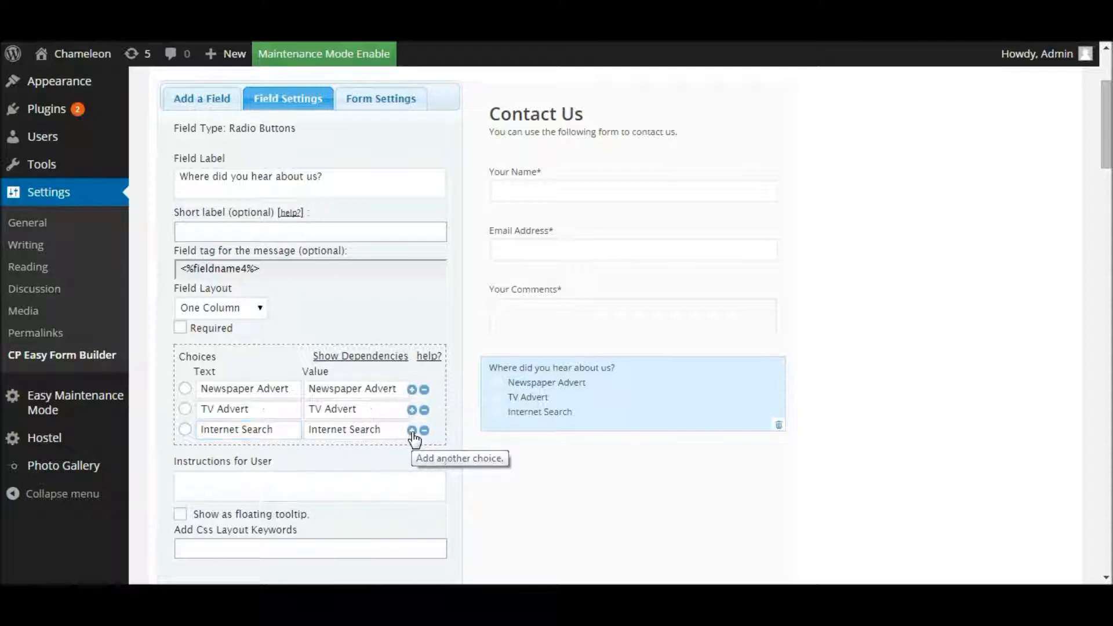
left_click(238, 452)
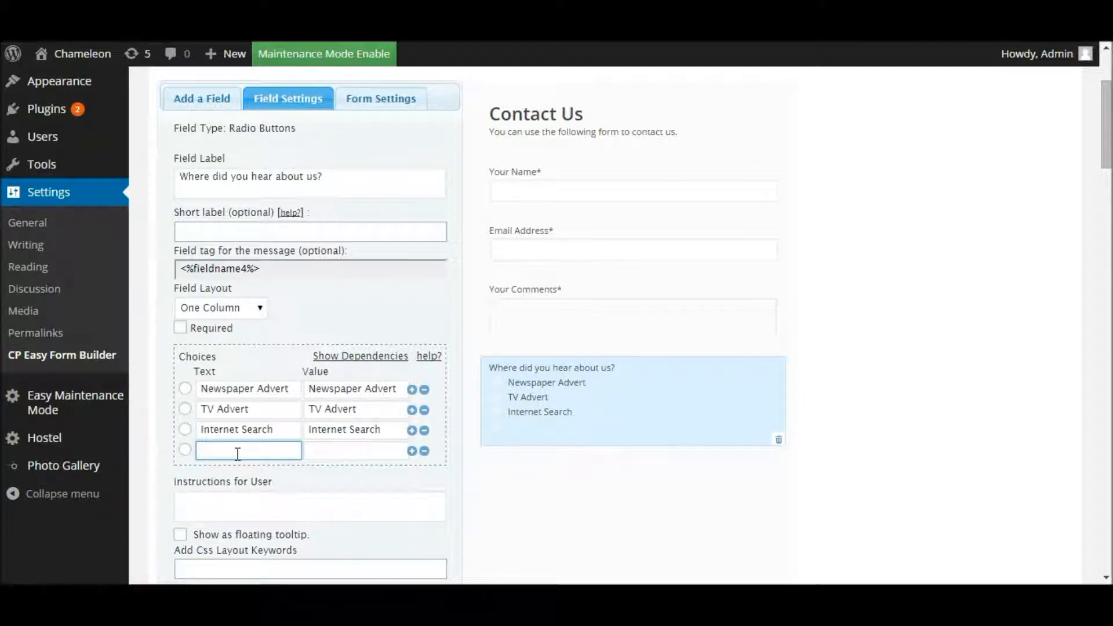
type("Google Search")
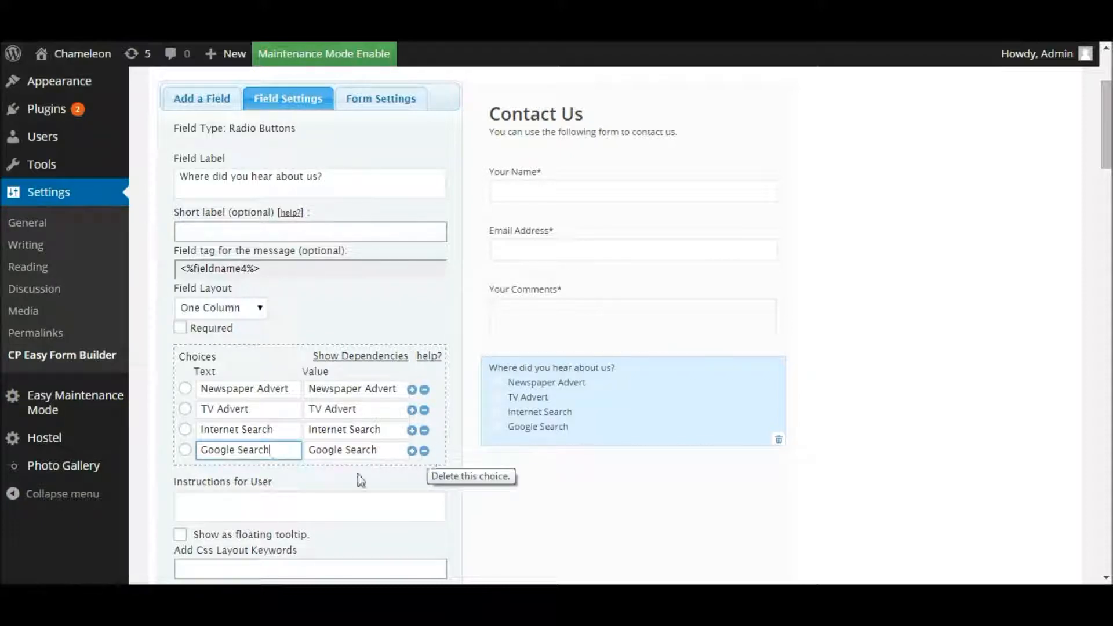
left_click_drag(278, 450, 194, 452)
left_click(257, 428)
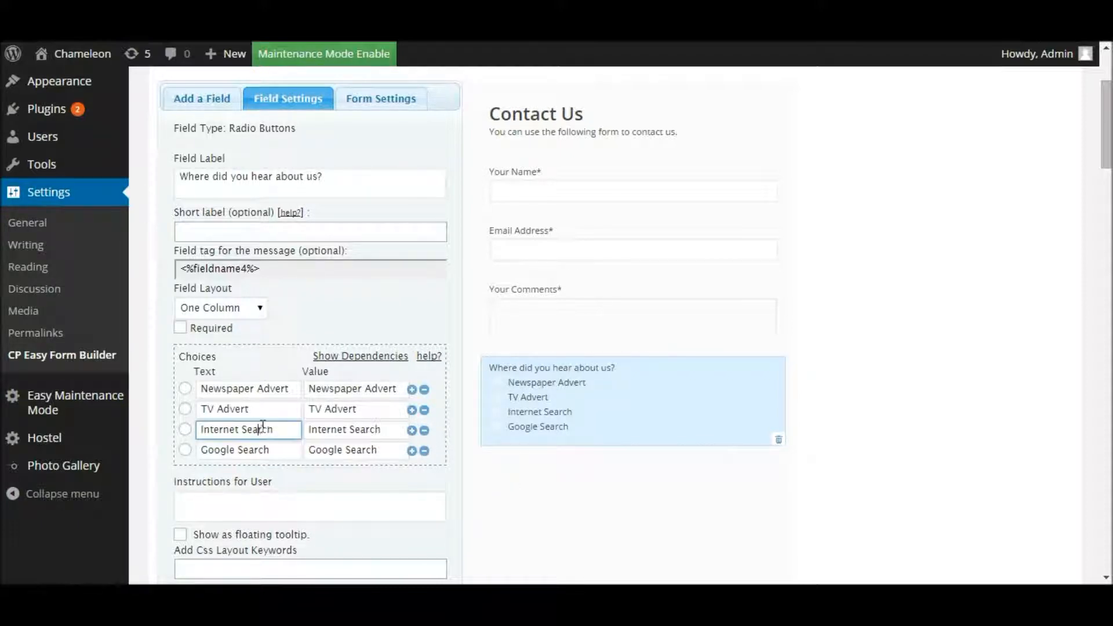
left_click(424, 451)
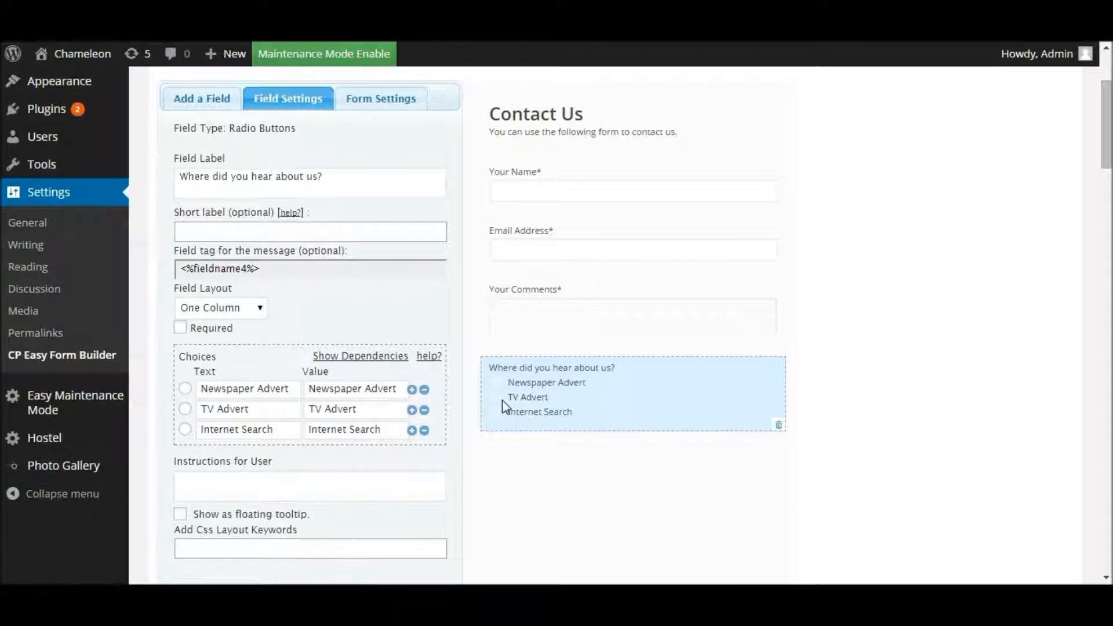
Step: Add a Checkboxes field 'Check All That Apply' with First, Second and Third Choice below the radio question
left_click(192, 109)
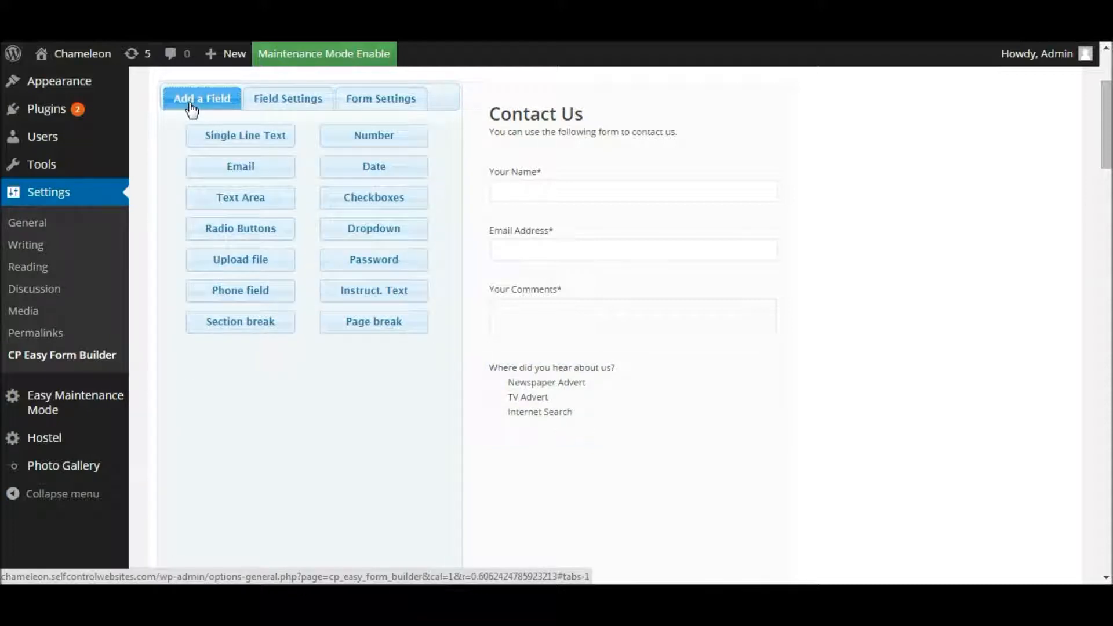
left_click(402, 201)
scroll(404, 204, "down", 3)
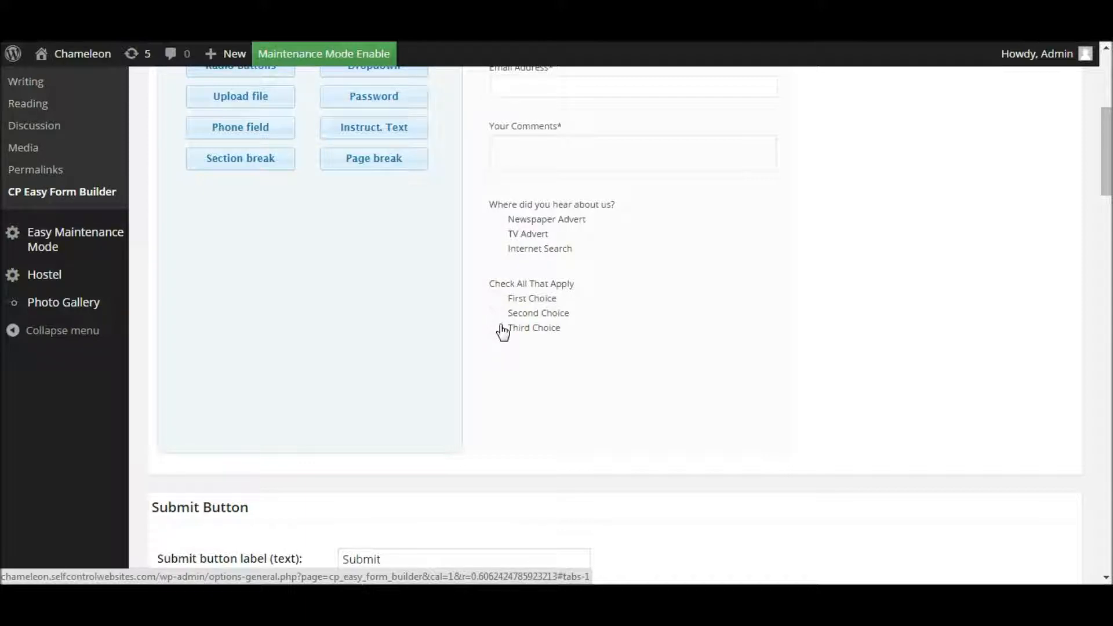
scroll(499, 305, "up", 2)
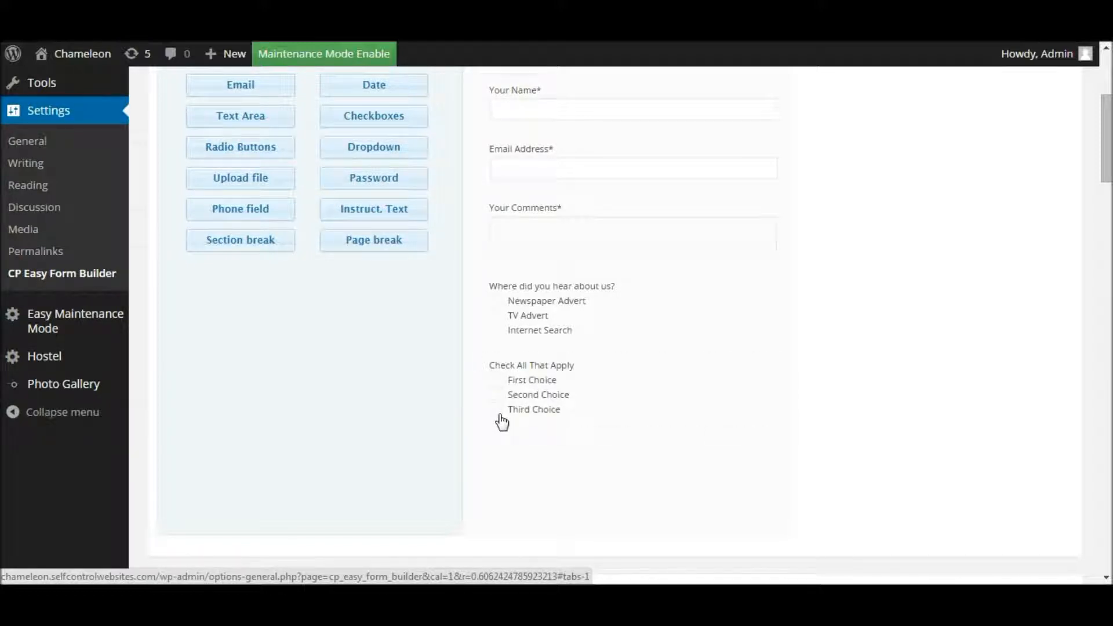
scroll(502, 422, "up", 2)
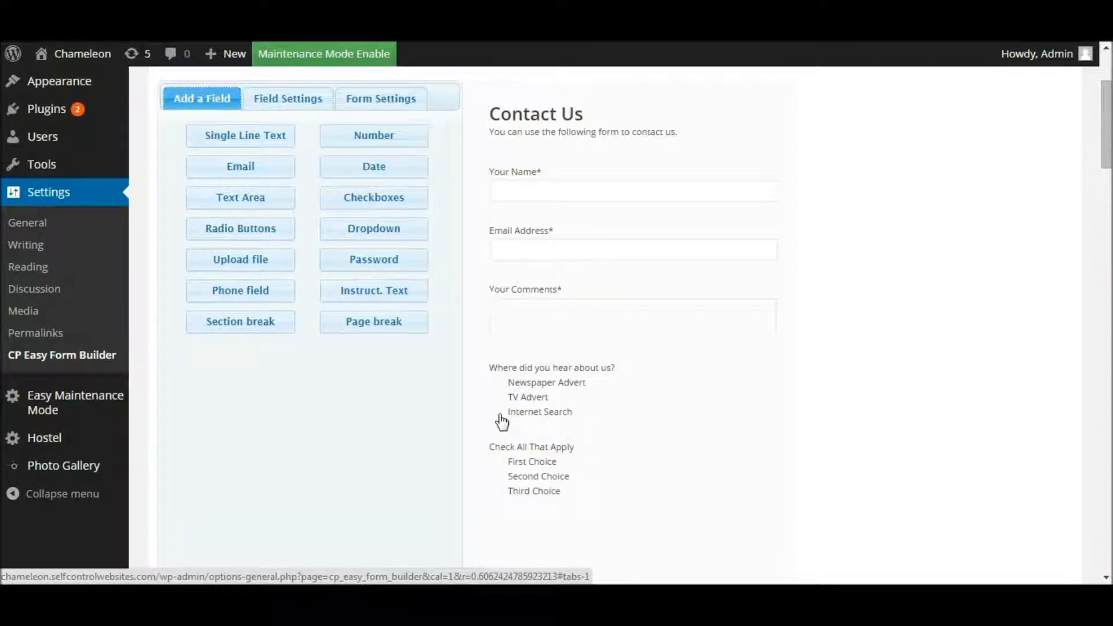
left_click(553, 461)
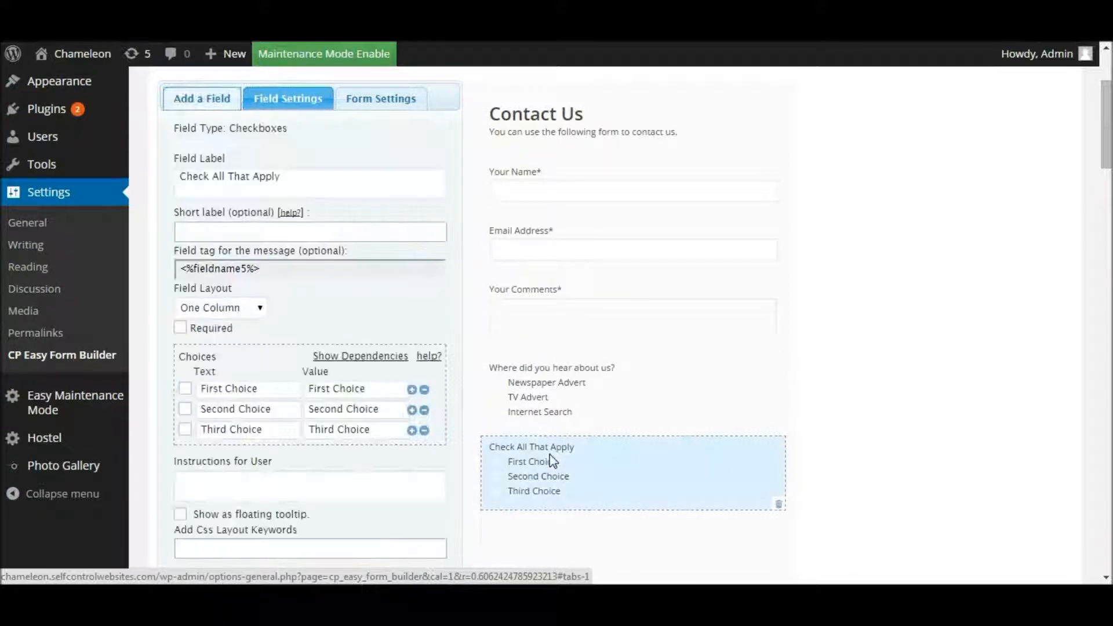
left_click_drag(291, 182, 162, 180)
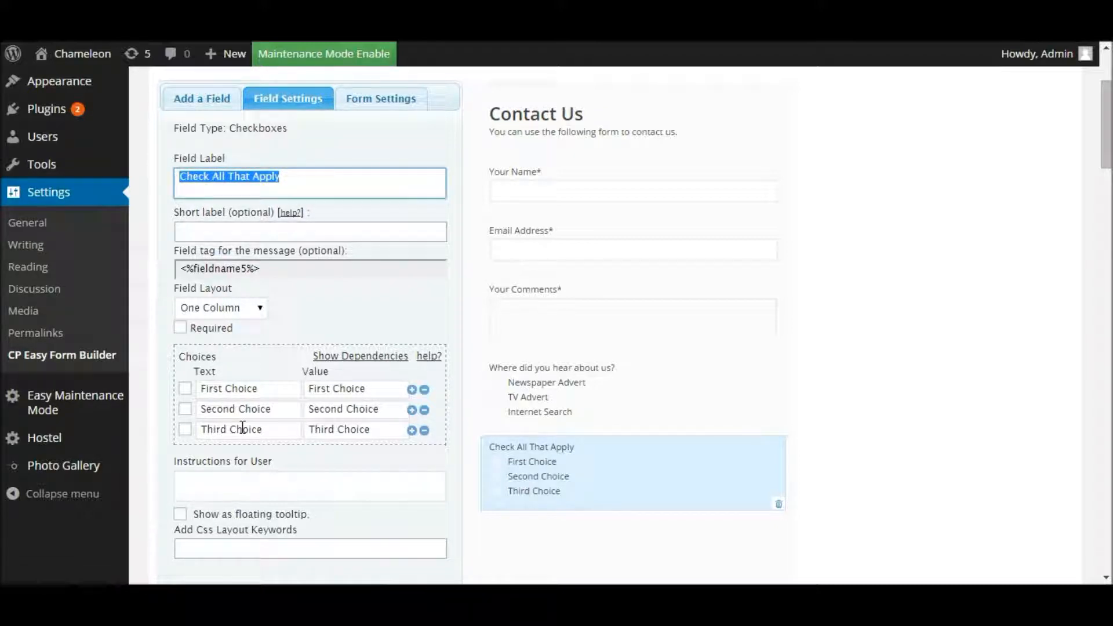
left_click(196, 99)
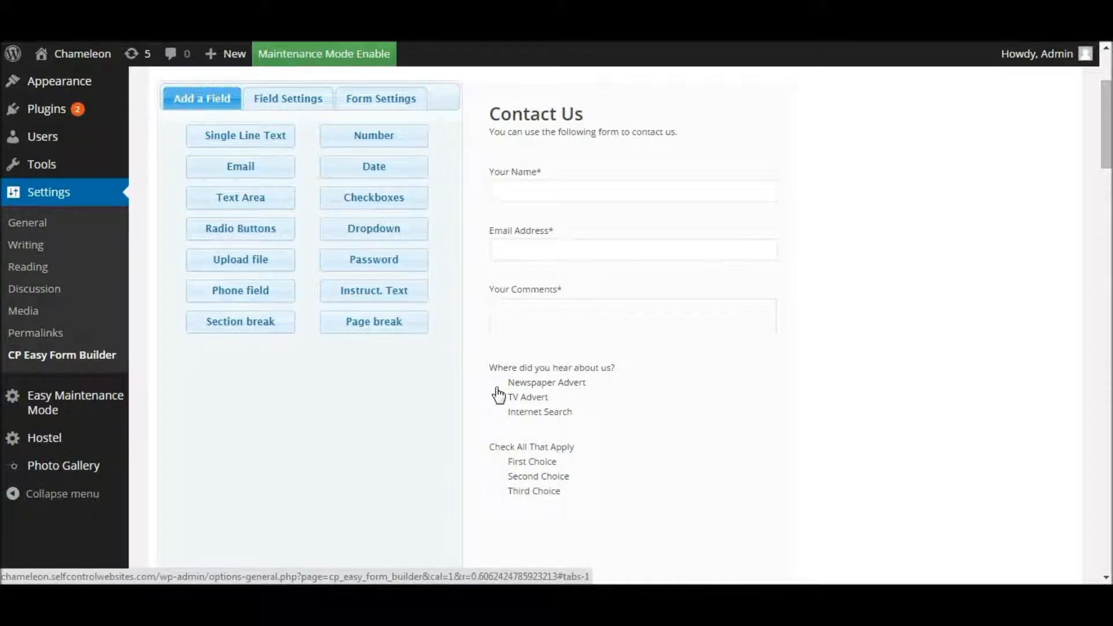
Step: Add a 'Select a Choice' Dropdown field with First, Second and Third Choice below the checkbox group
left_click(378, 238)
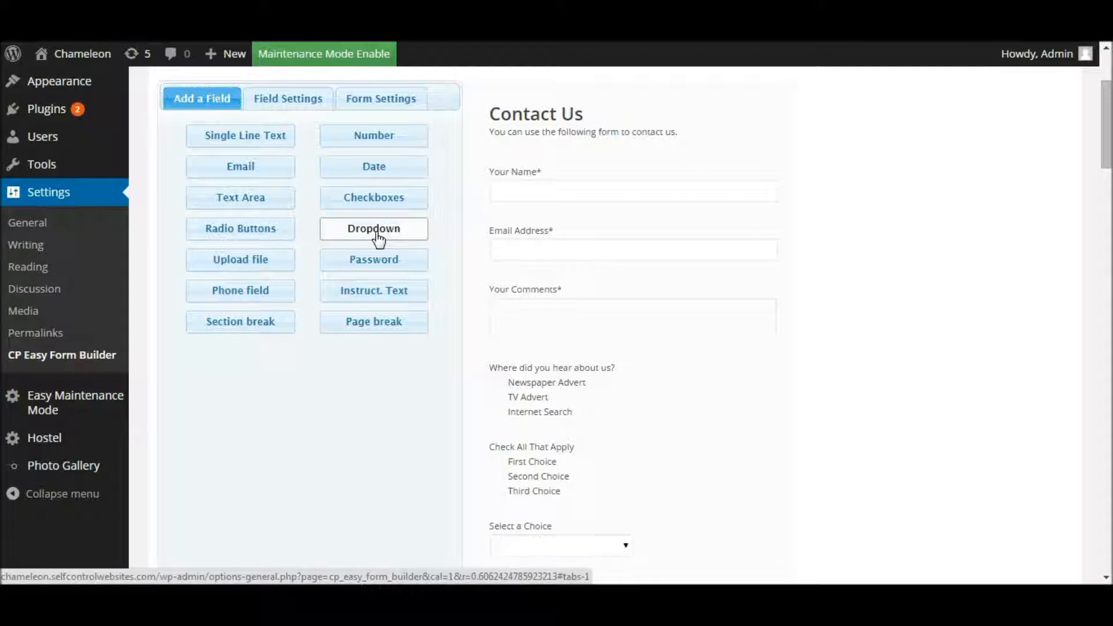
left_click_drag(1109, 148, 1110, 177)
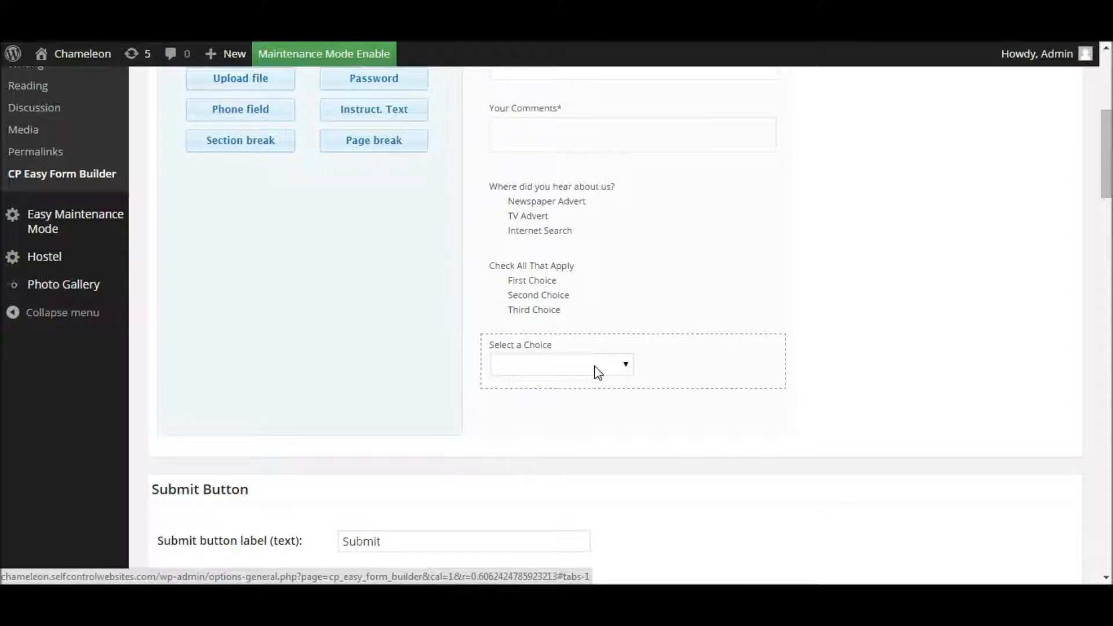
left_click(597, 371)
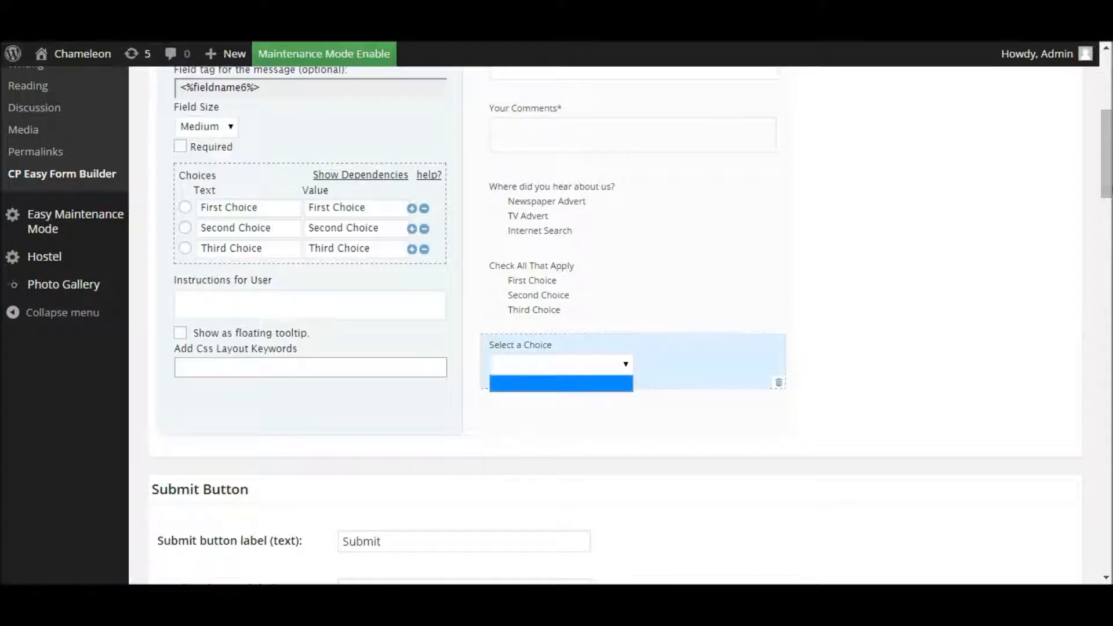
left_click_drag(1108, 185, 1108, 167)
left_click_drag(277, 116, 184, 116)
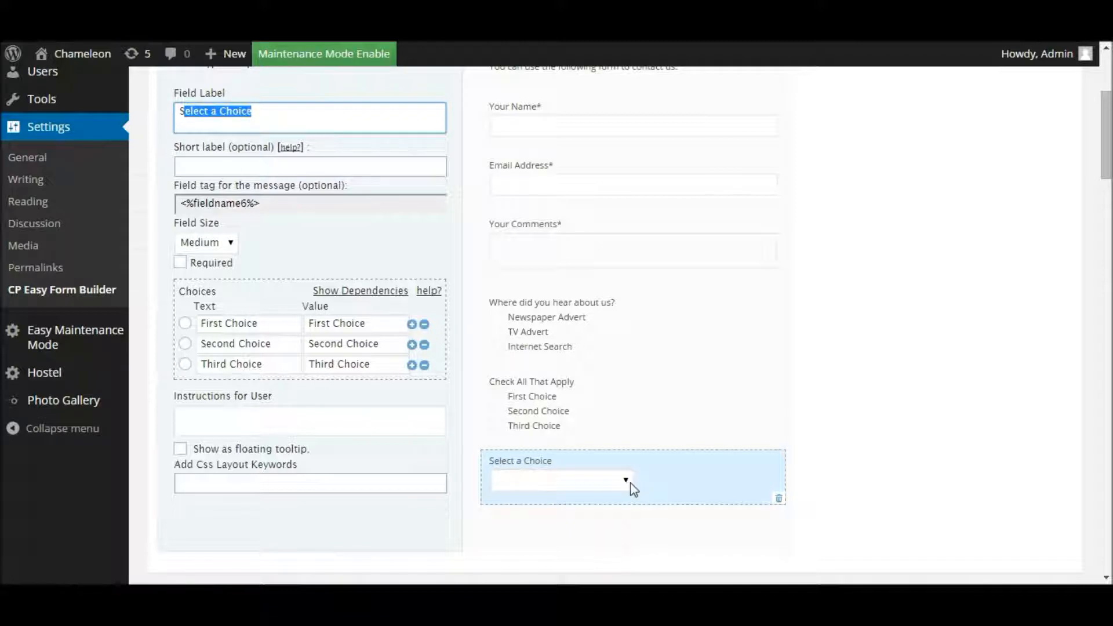
key("ctrl")
key("ctrl")
left_click(516, 553)
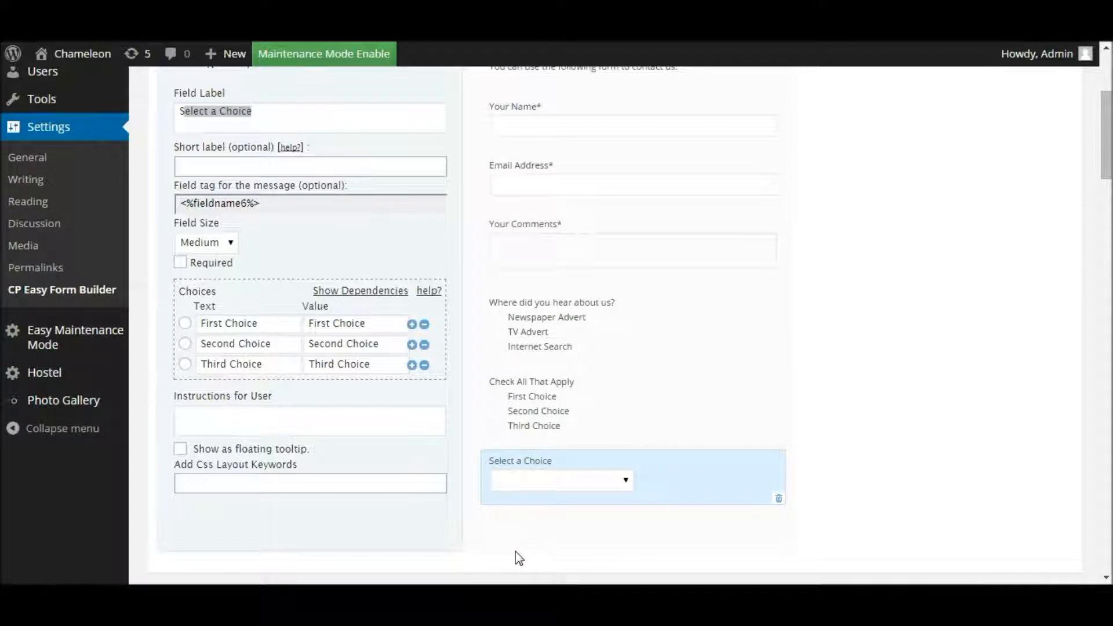
left_click(624, 480)
left_click(624, 480)
left_click(625, 480)
left_click_drag(1107, 154, 1106, 122)
Step: Save Changes on the Contact Us form so the checkbox and dropdown fields are stored
left_click(212, 231)
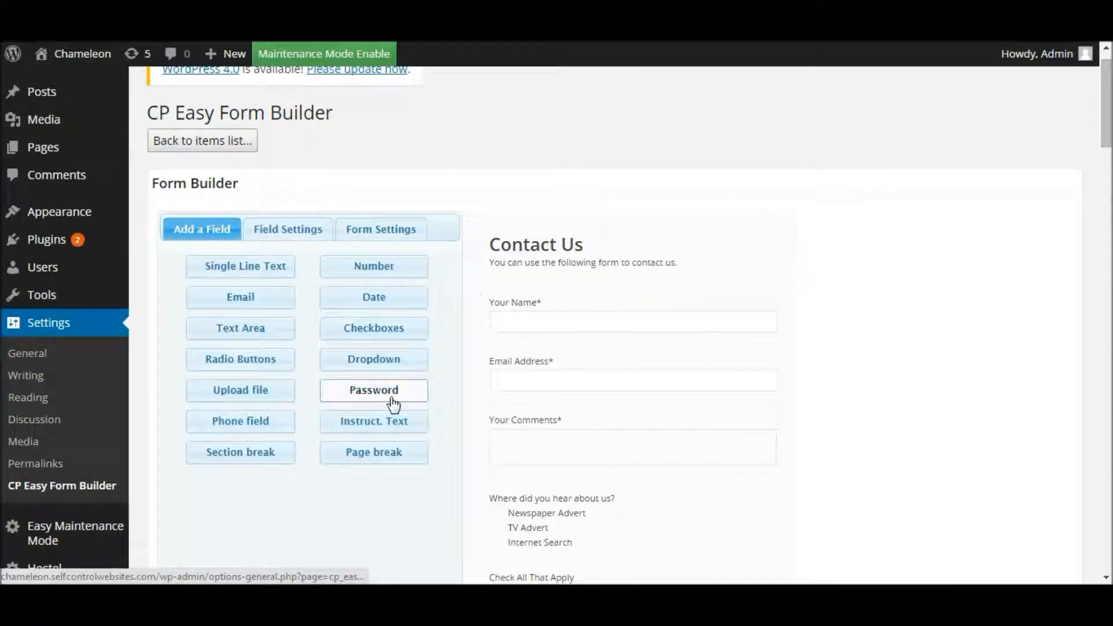
scroll(1105, 138, "down", 1)
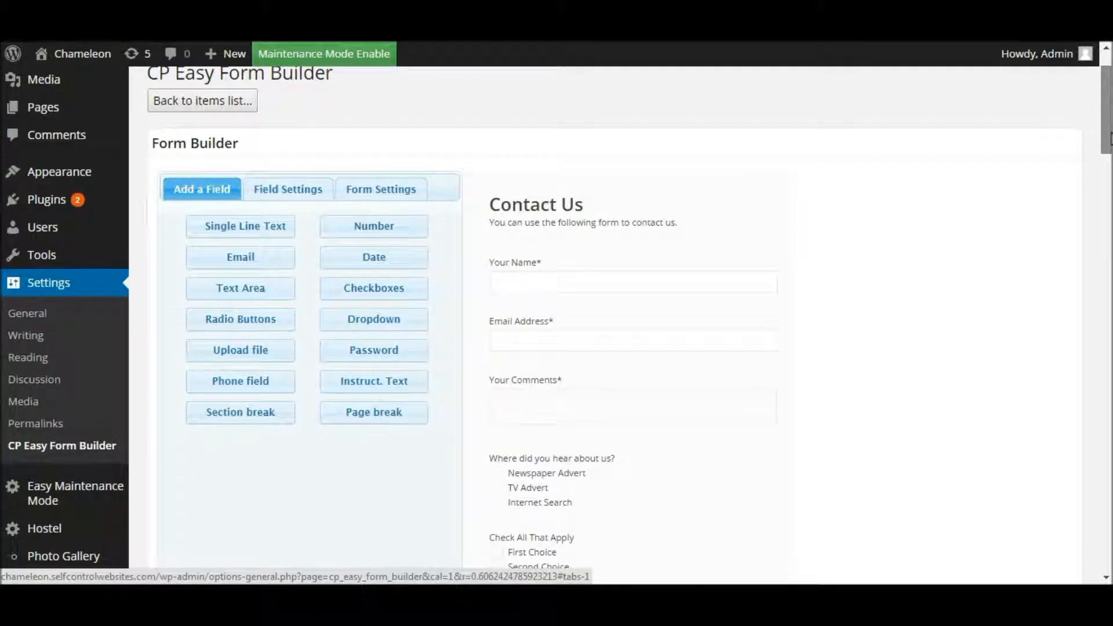
scroll(1109, 138, "down", 1)
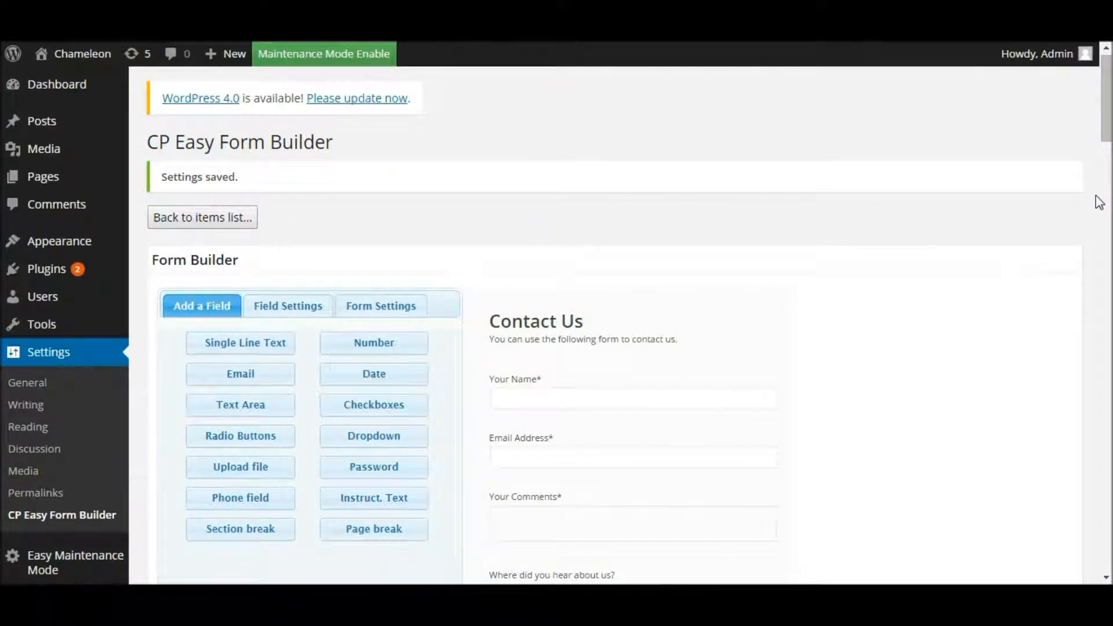
left_click_drag(1105, 140, 1106, 157)
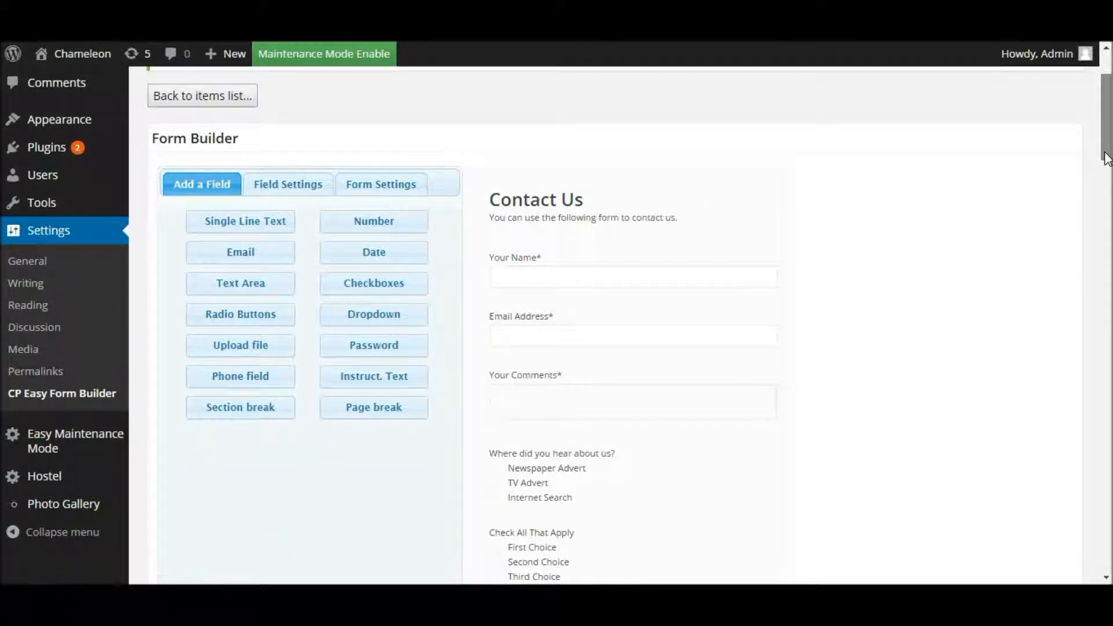
left_click_drag(1107, 158, 1096, 568)
left_click(186, 492)
left_click(198, 489)
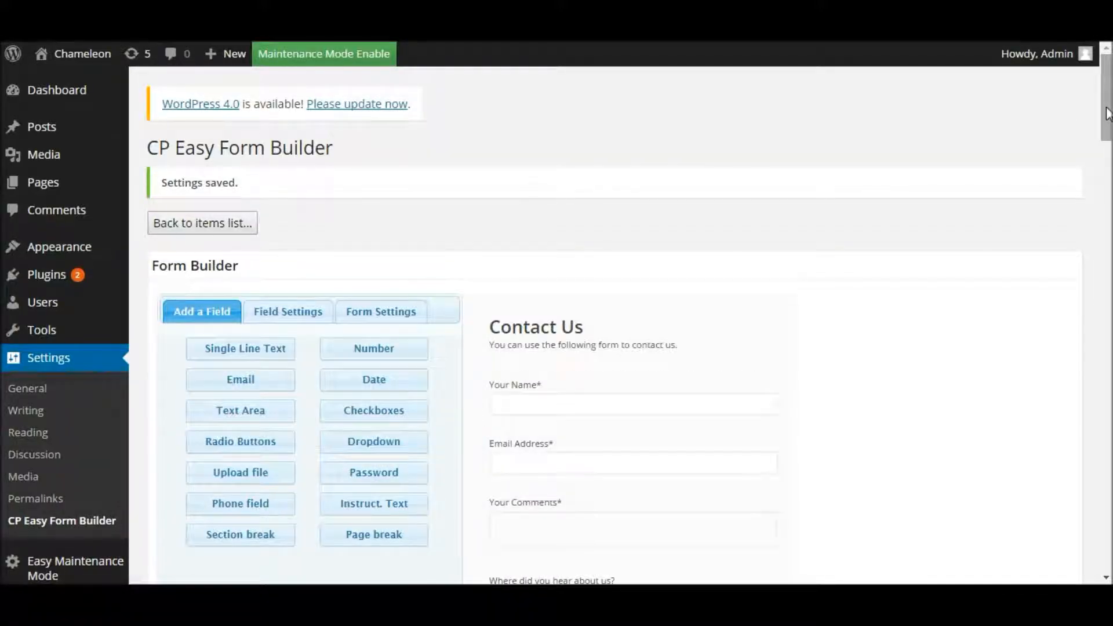
left_click_drag(1108, 113, 1109, 145)
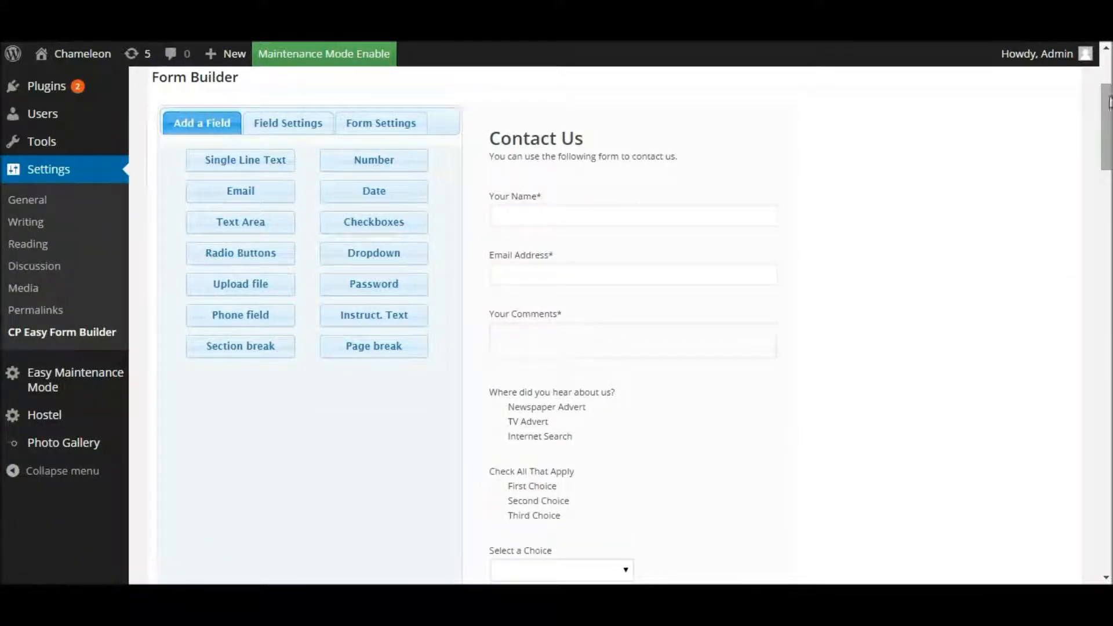
left_click_drag(1104, 108, 1100, 518)
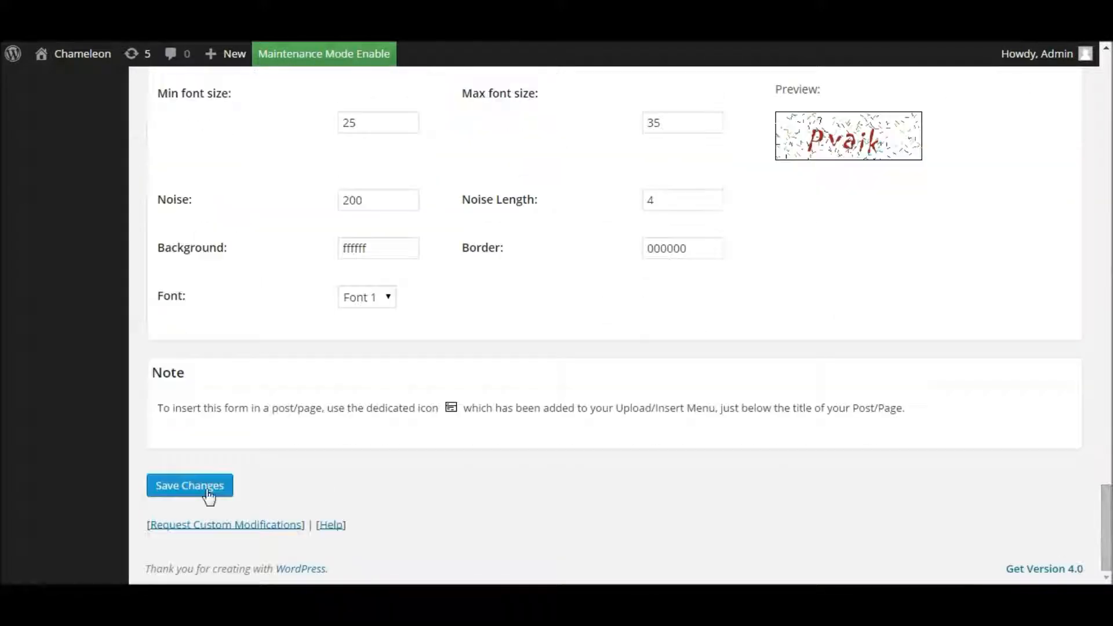
left_click_drag(1105, 528, 1088, 231)
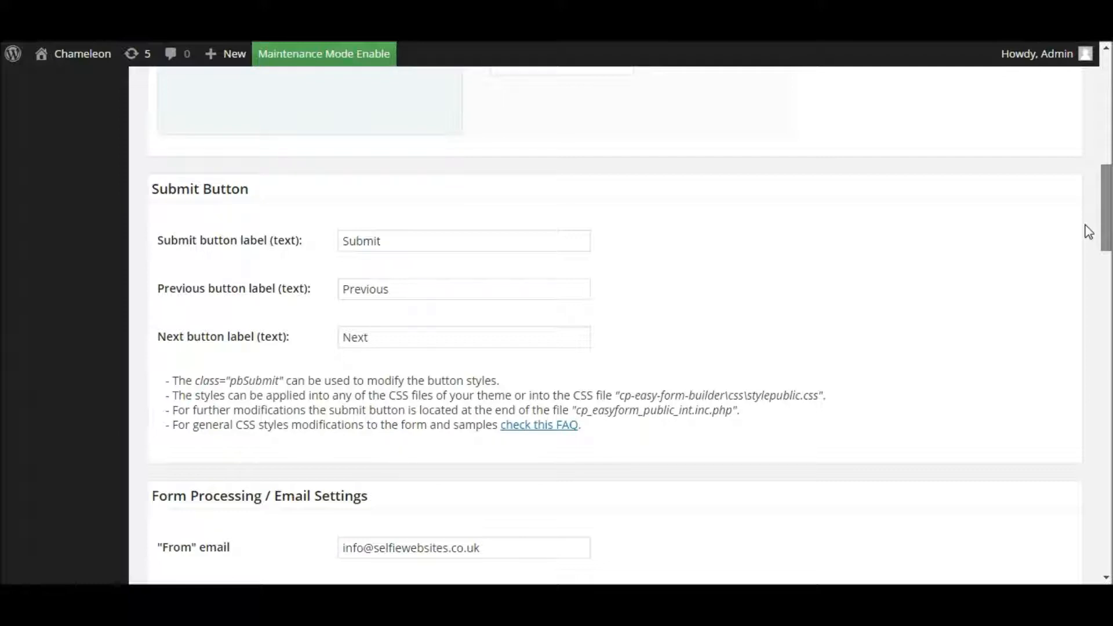
left_click_drag(1089, 231, 1088, 232)
left_click(373, 244)
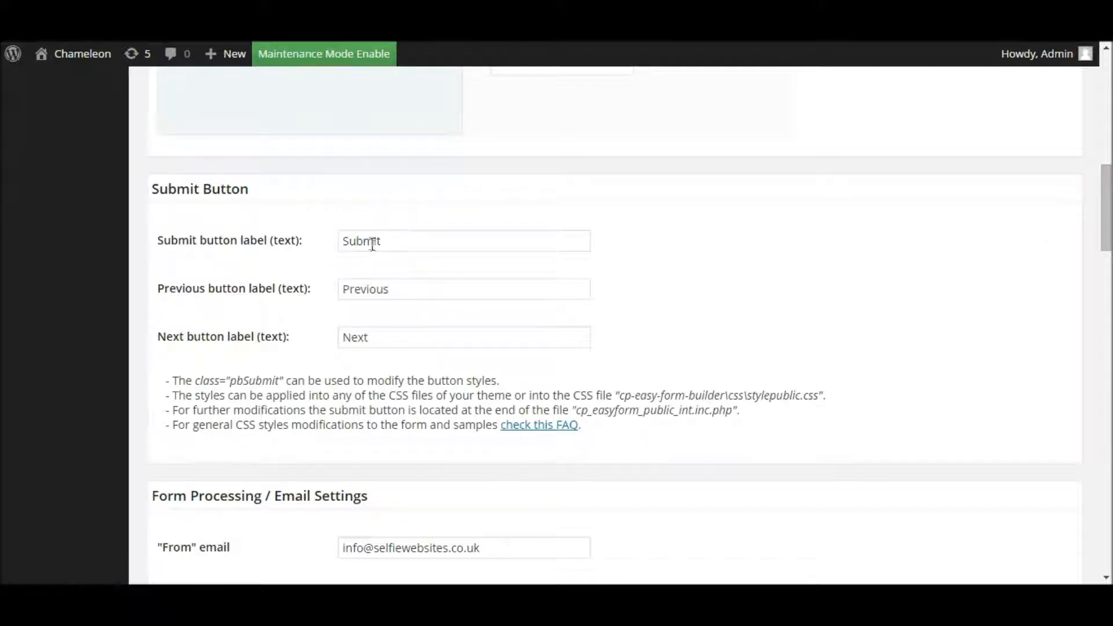
double_click(393, 240)
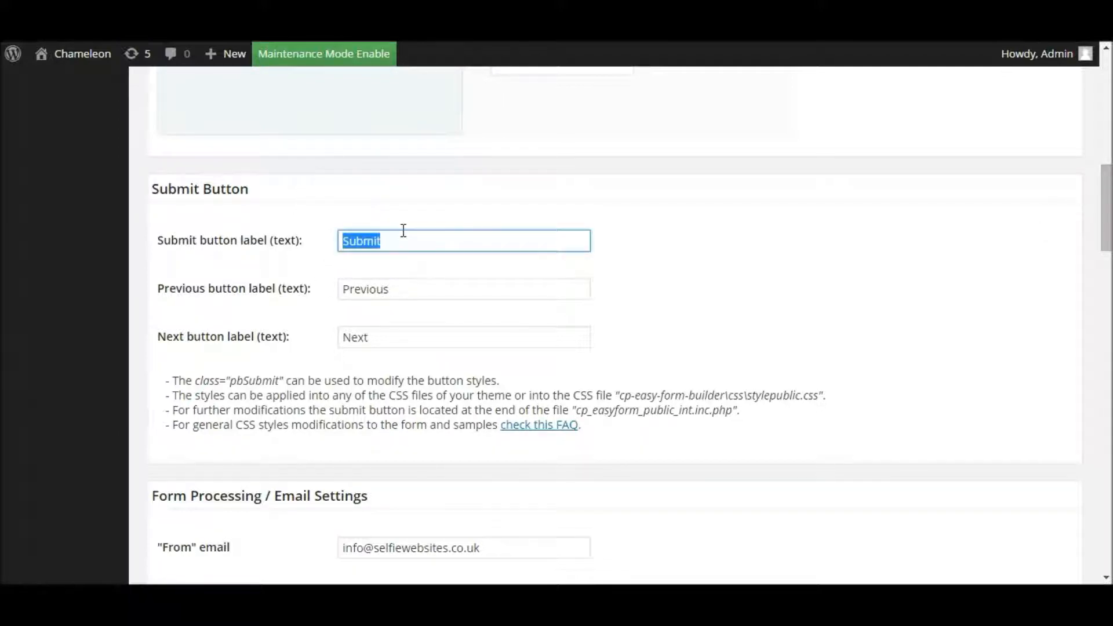
left_click(416, 244)
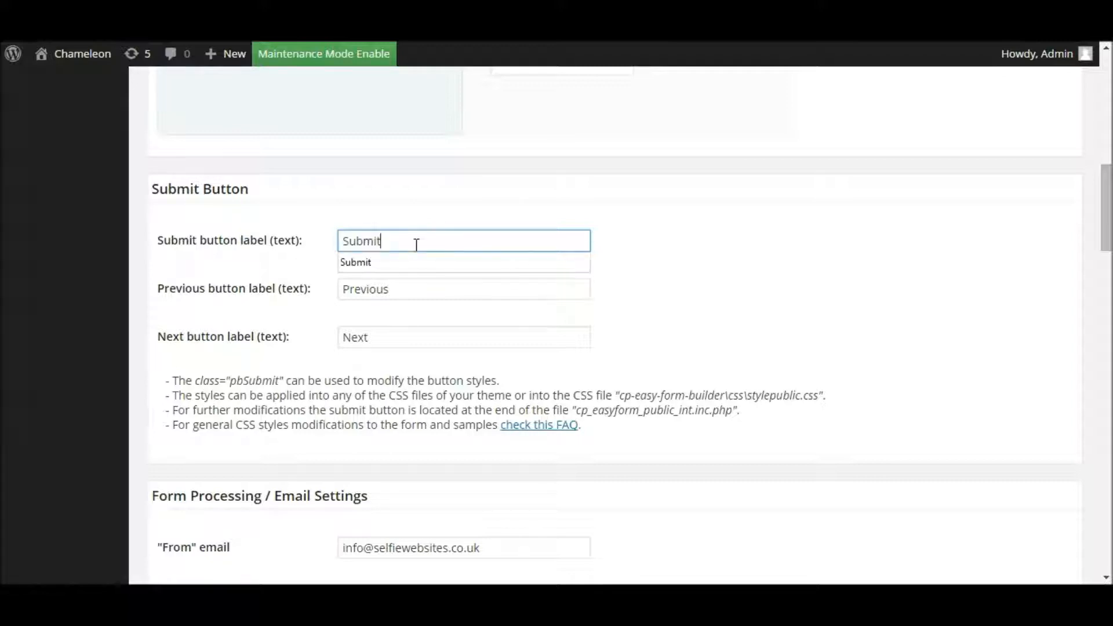
left_click_drag(388, 239, 342, 241)
type("Request")
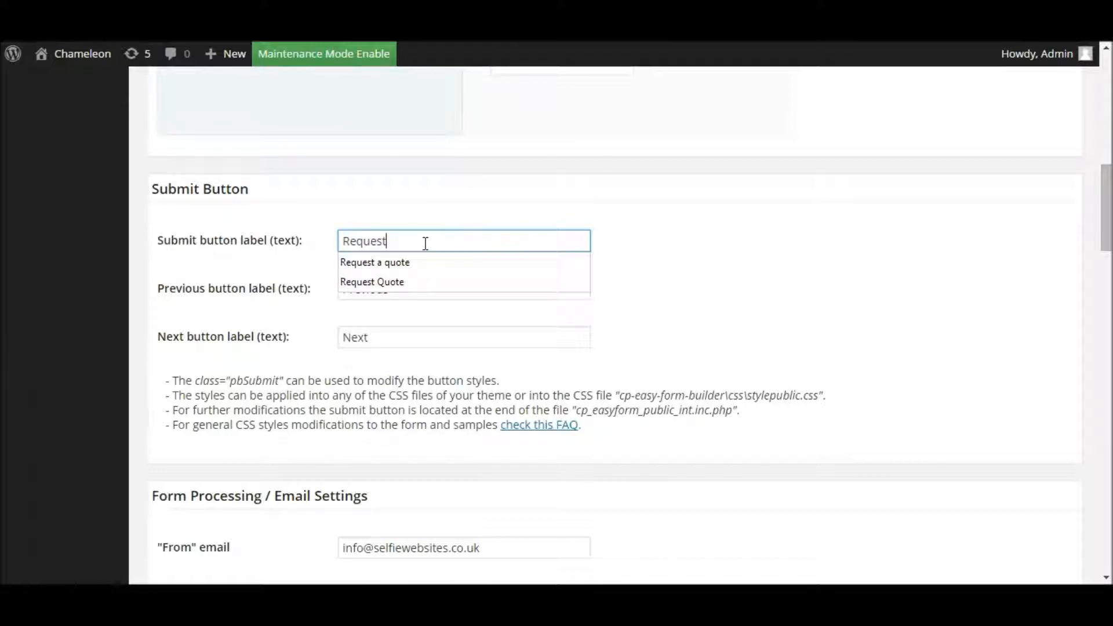
type(" Quote")
left_click(448, 205)
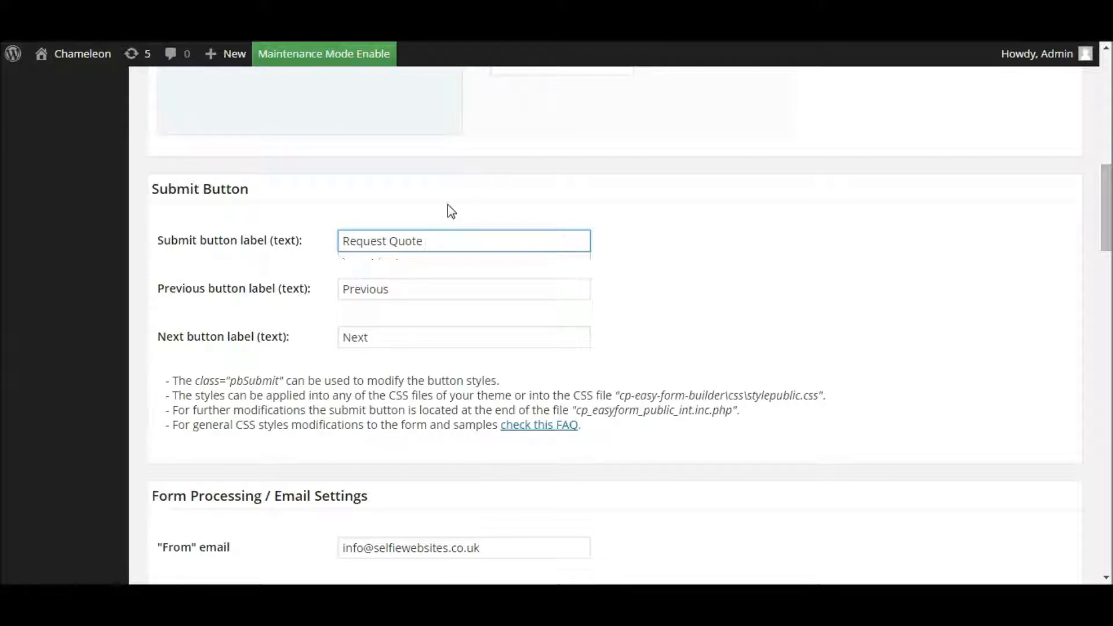
left_click_drag(459, 241, 315, 239)
type("Submit")
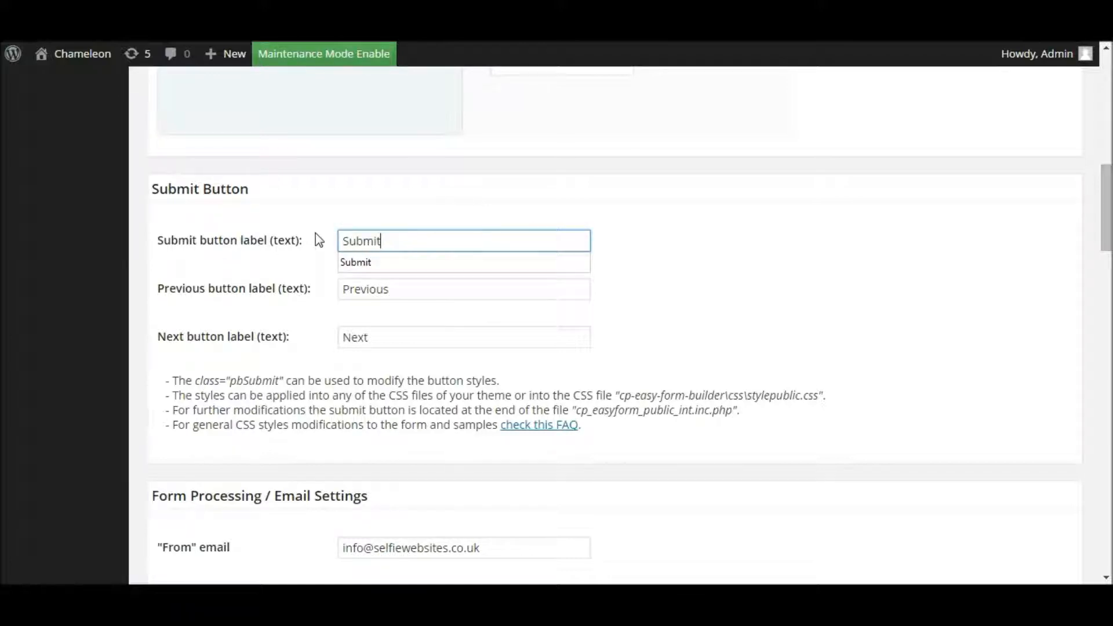
left_click(405, 164)
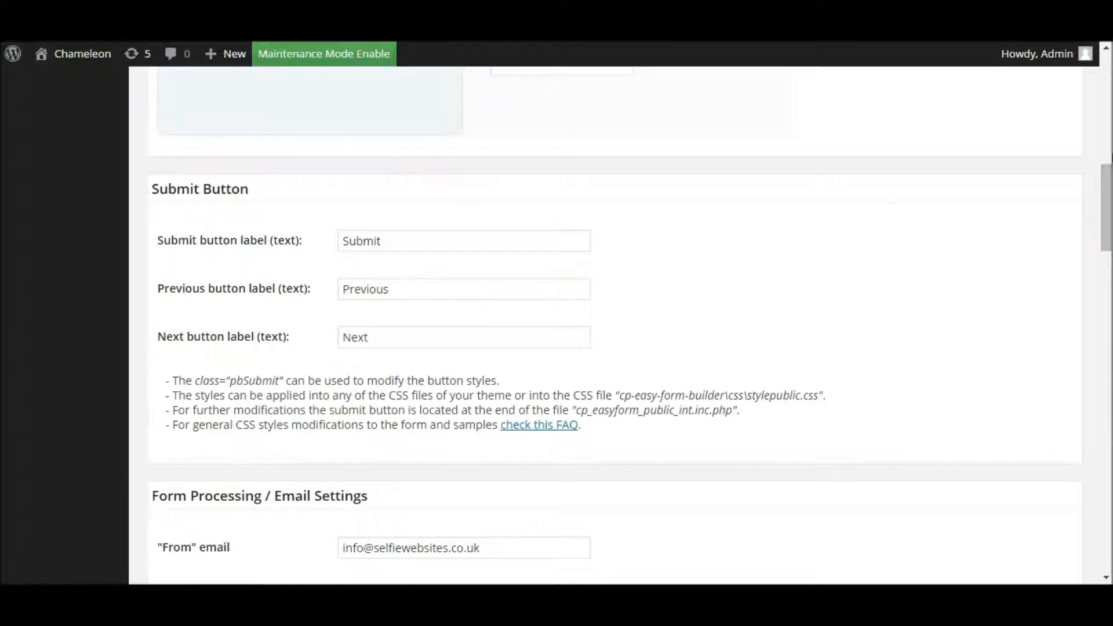
left_click_drag(1109, 182, 1104, 245)
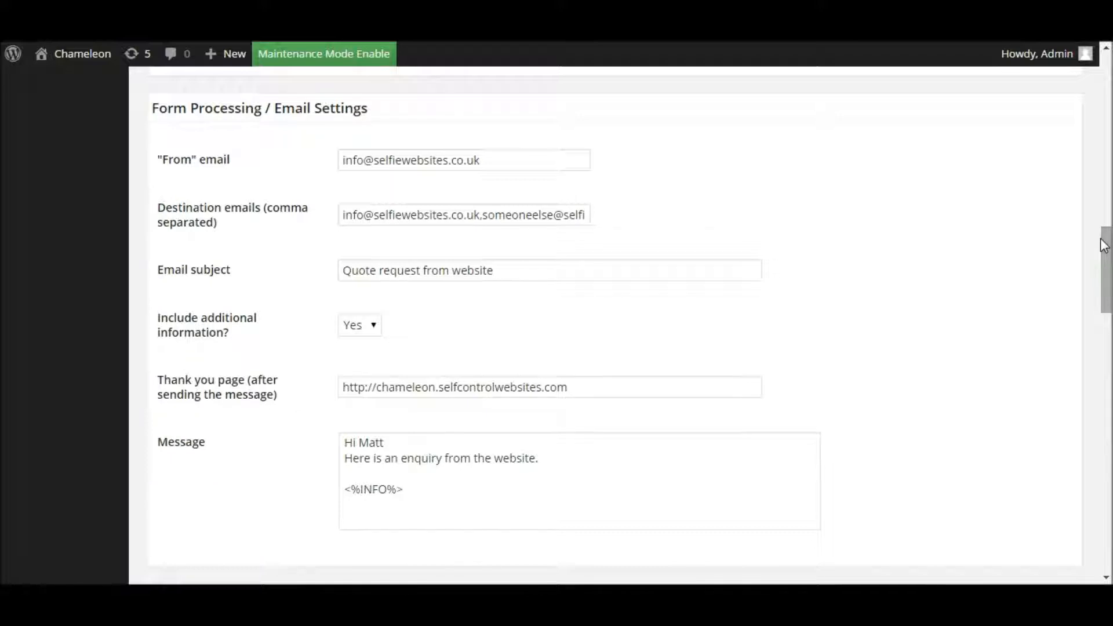
left_click(252, 110)
left_click(278, 109)
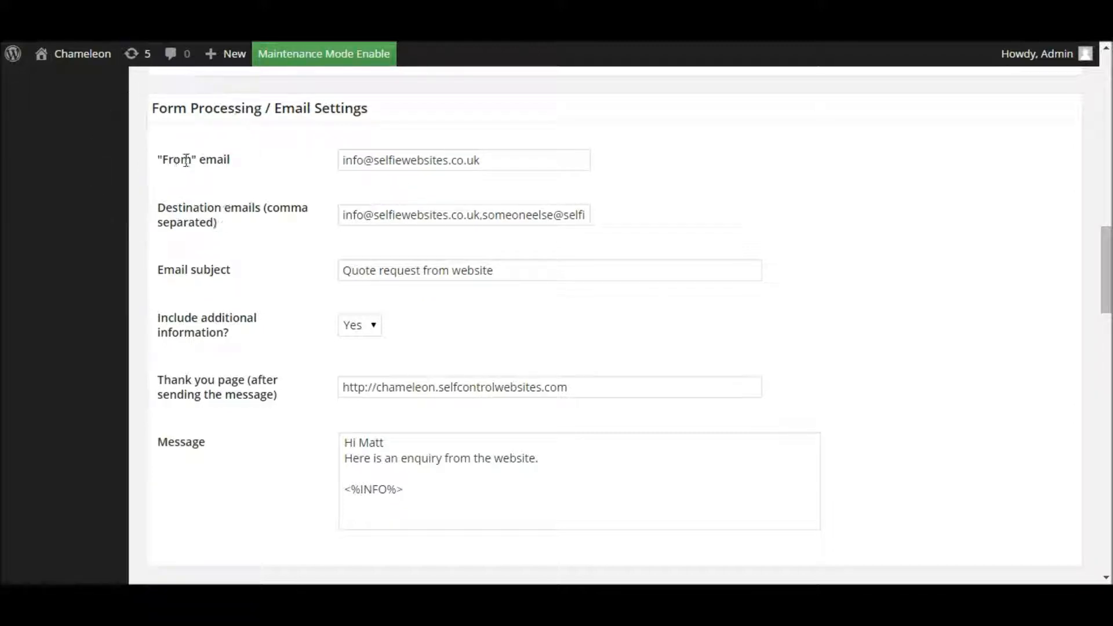
left_click_drag(506, 164, 314, 160)
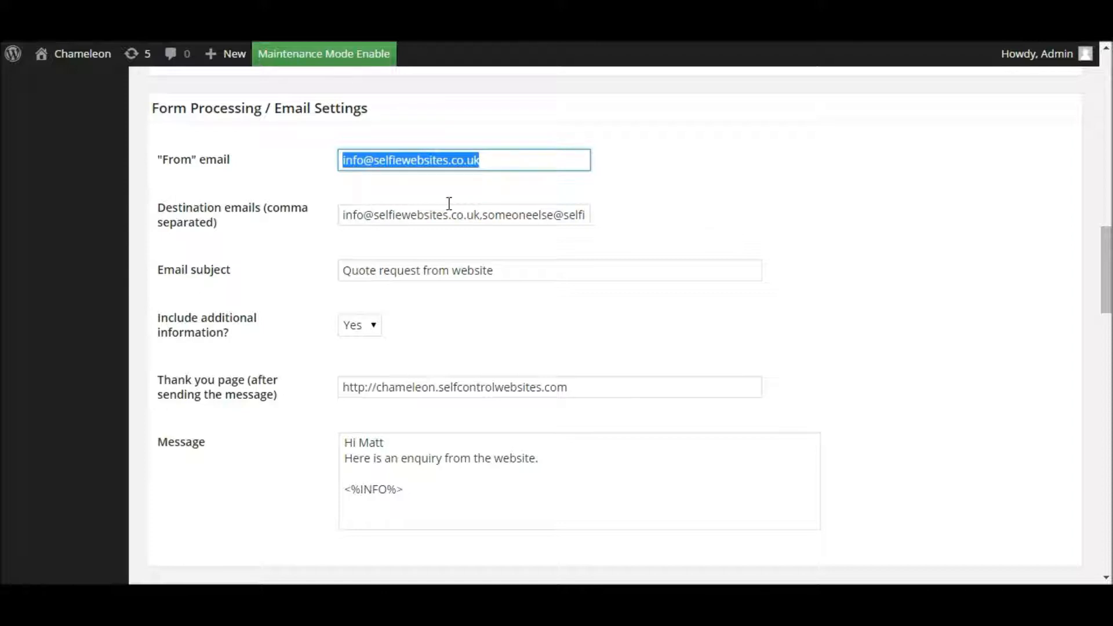
left_click(462, 165)
left_click(502, 155)
left_click(502, 133)
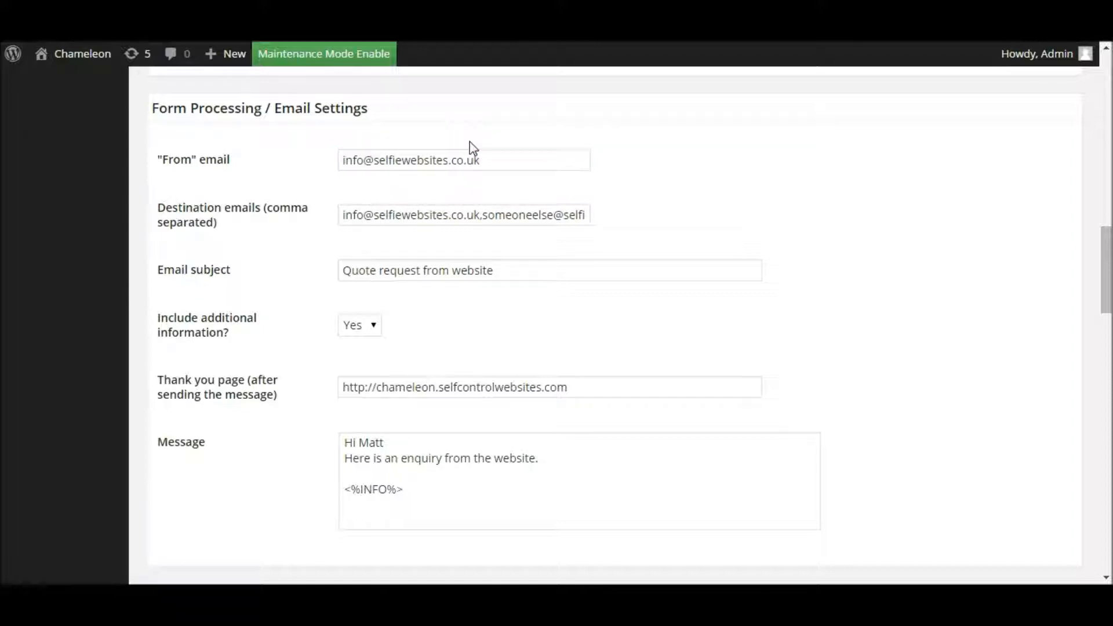
left_click_drag(342, 160, 526, 160)
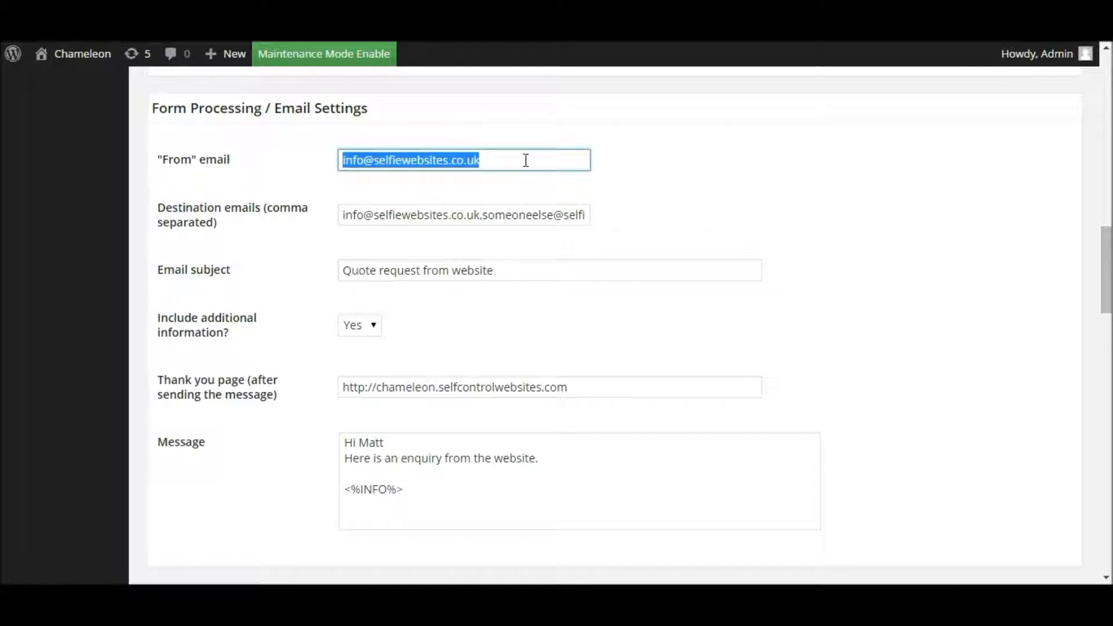
left_click(526, 160)
left_click(537, 131)
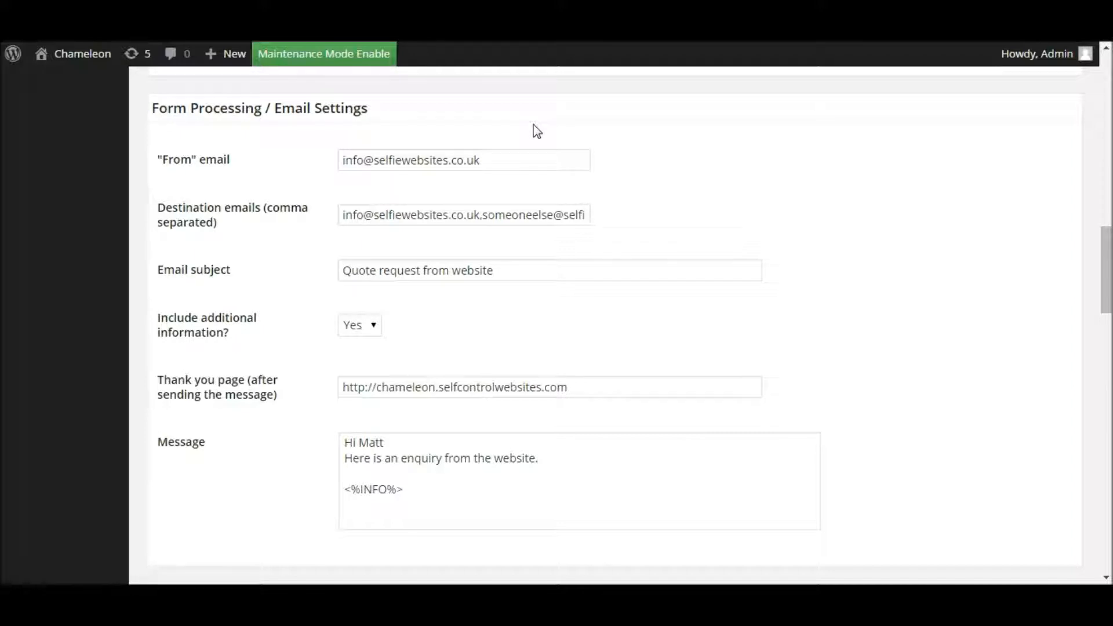
left_click(494, 160)
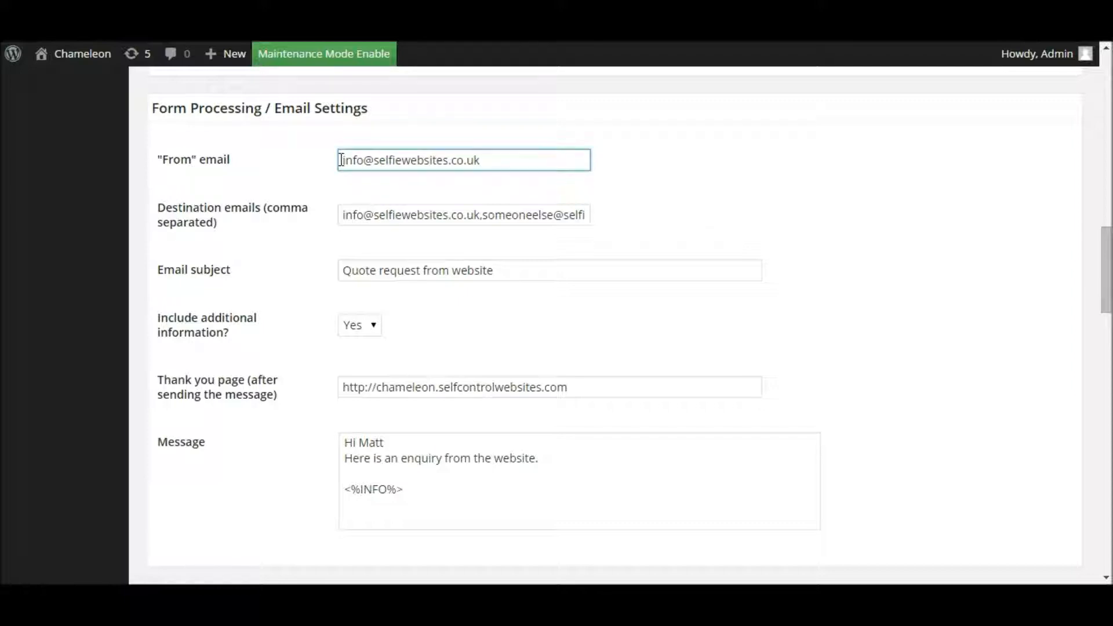
left_click_drag(365, 160, 511, 163)
left_click(549, 159)
left_click(263, 210)
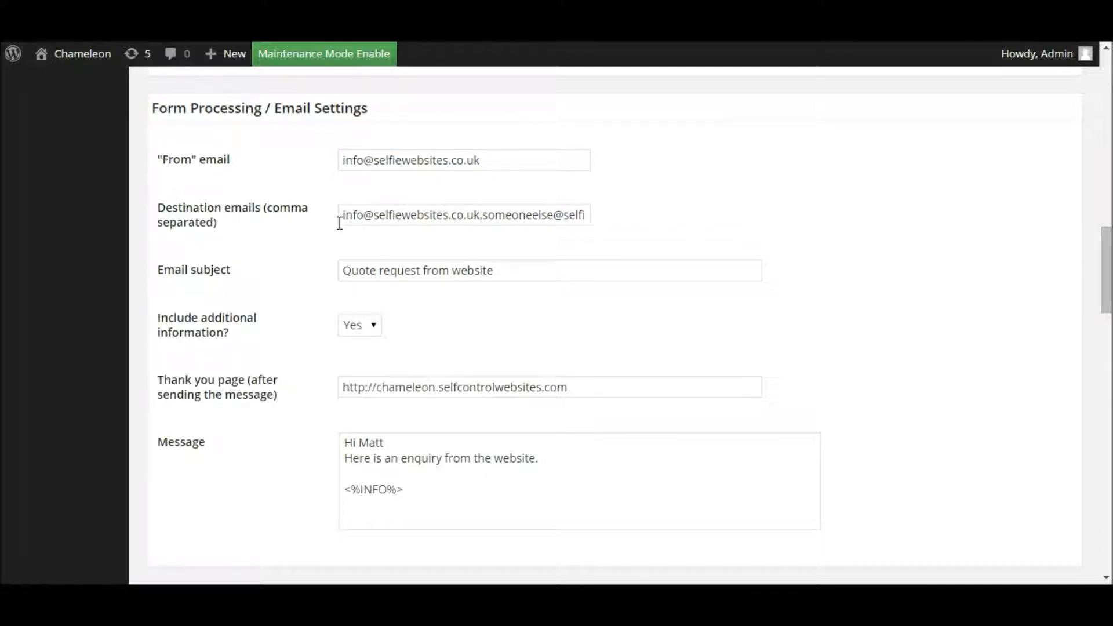
Step: Delete every destination email address after the first one
left_click_drag(345, 216, 481, 215)
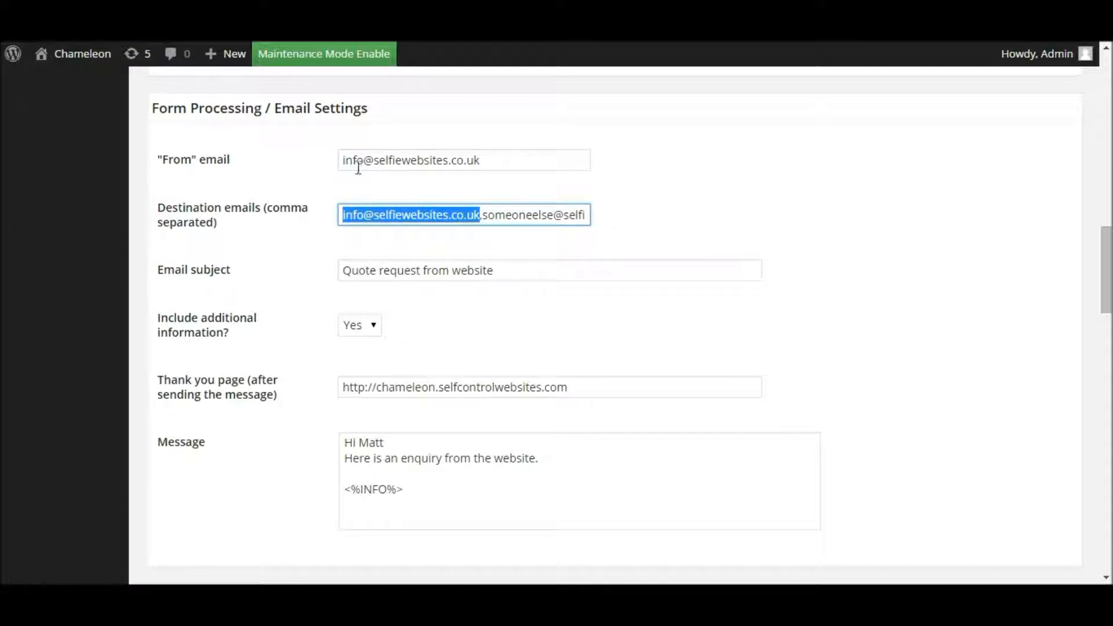
left_click_drag(341, 161, 509, 160)
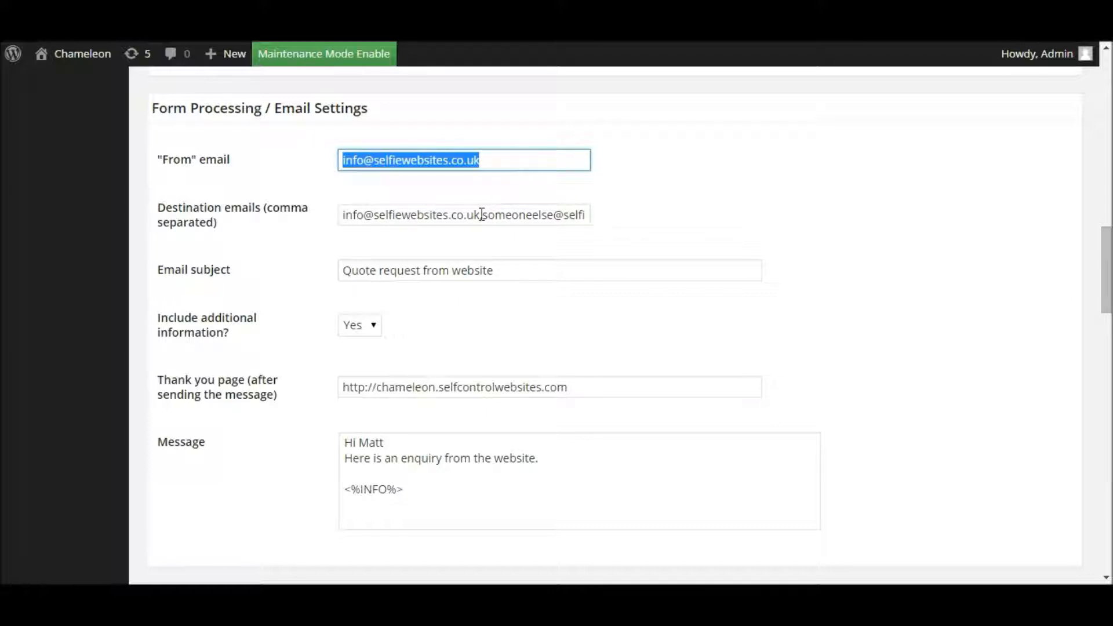
left_click_drag(480, 214, 323, 216)
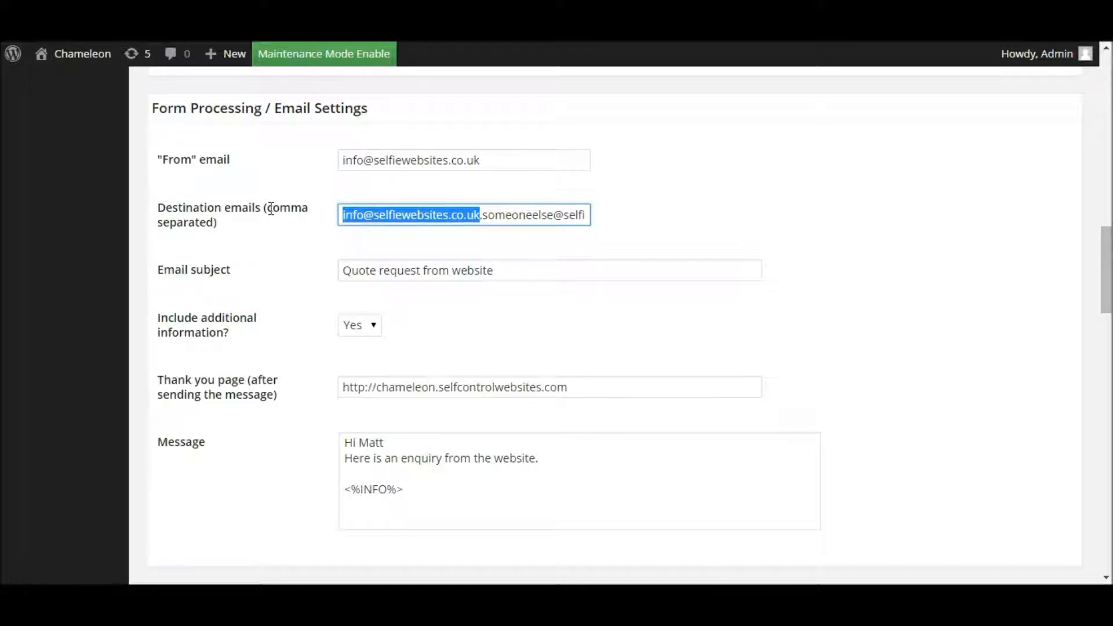
left_click_drag(264, 210, 294, 219)
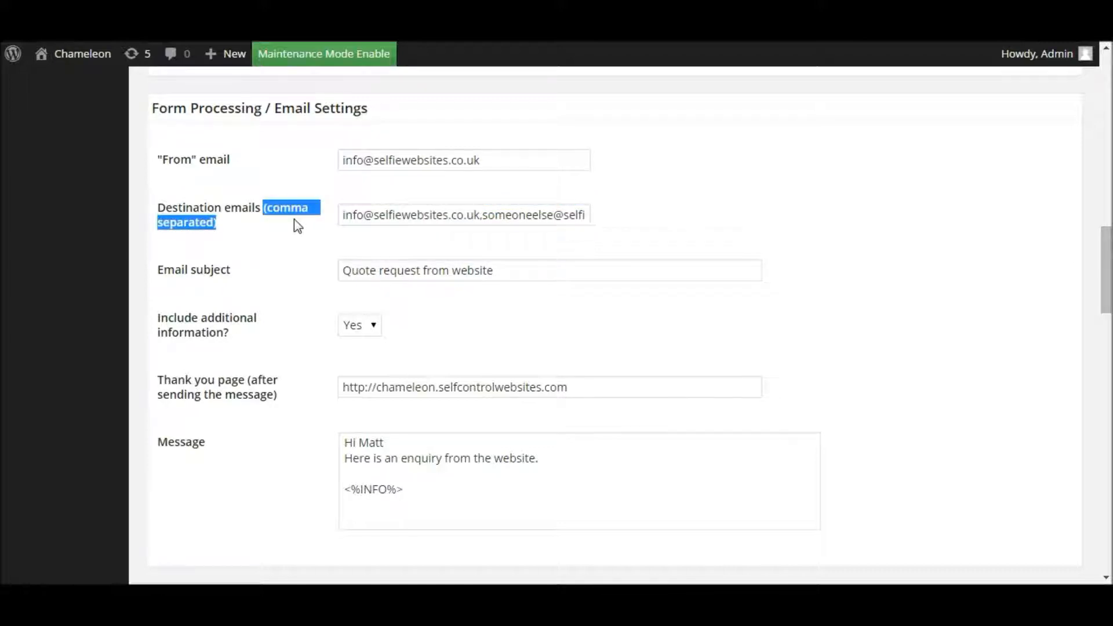
left_click(427, 214)
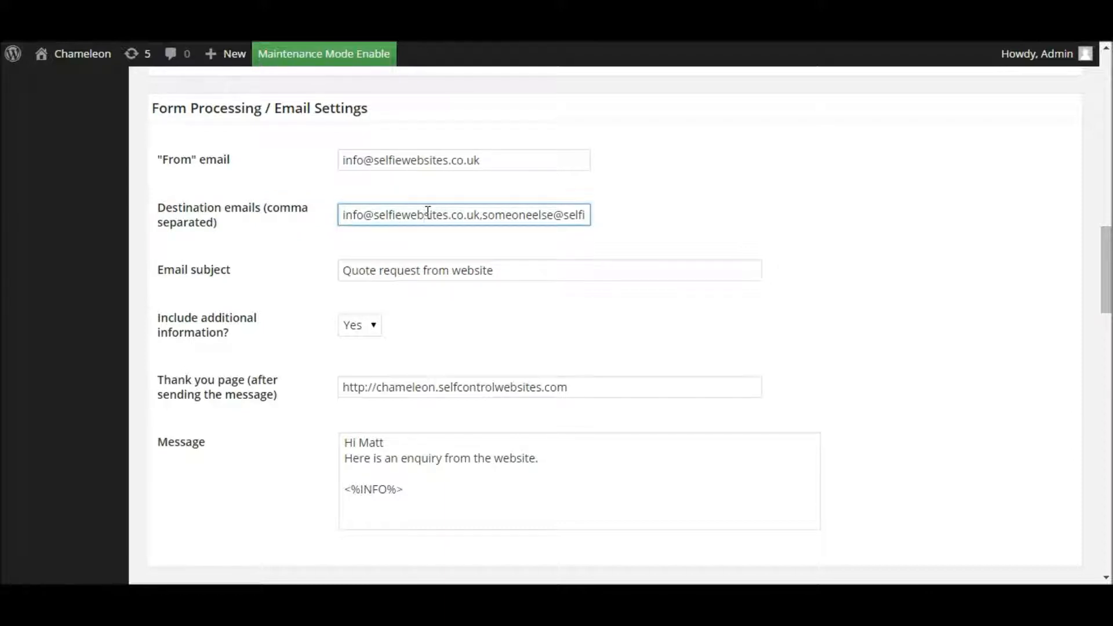
left_click(485, 213)
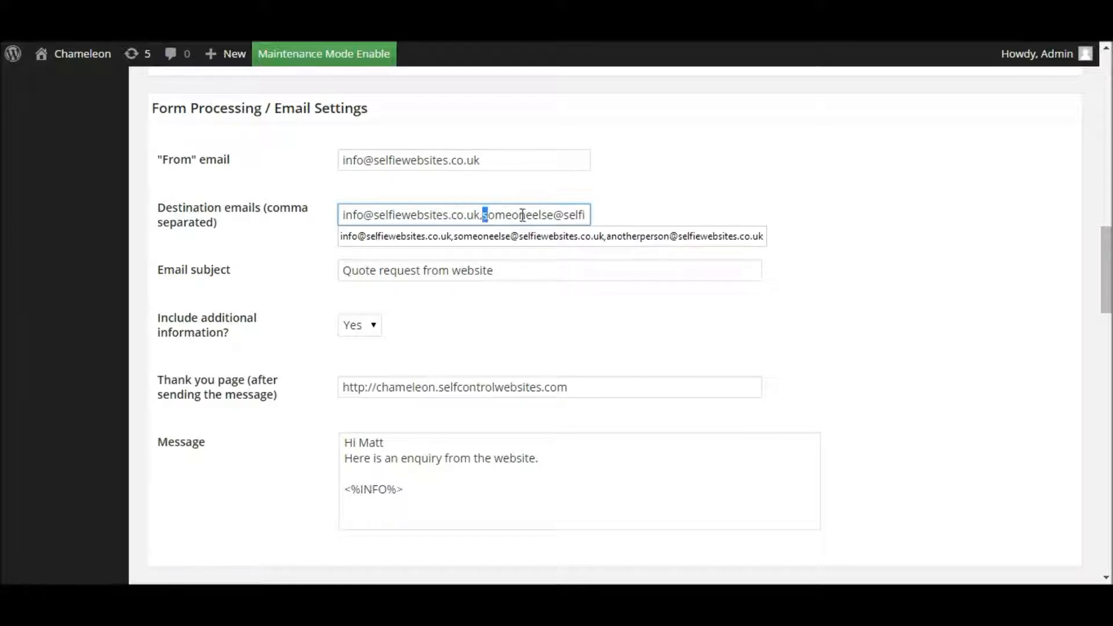
left_click_drag(485, 214, 700, 219)
key("BackSpace")
key("BackSpace")
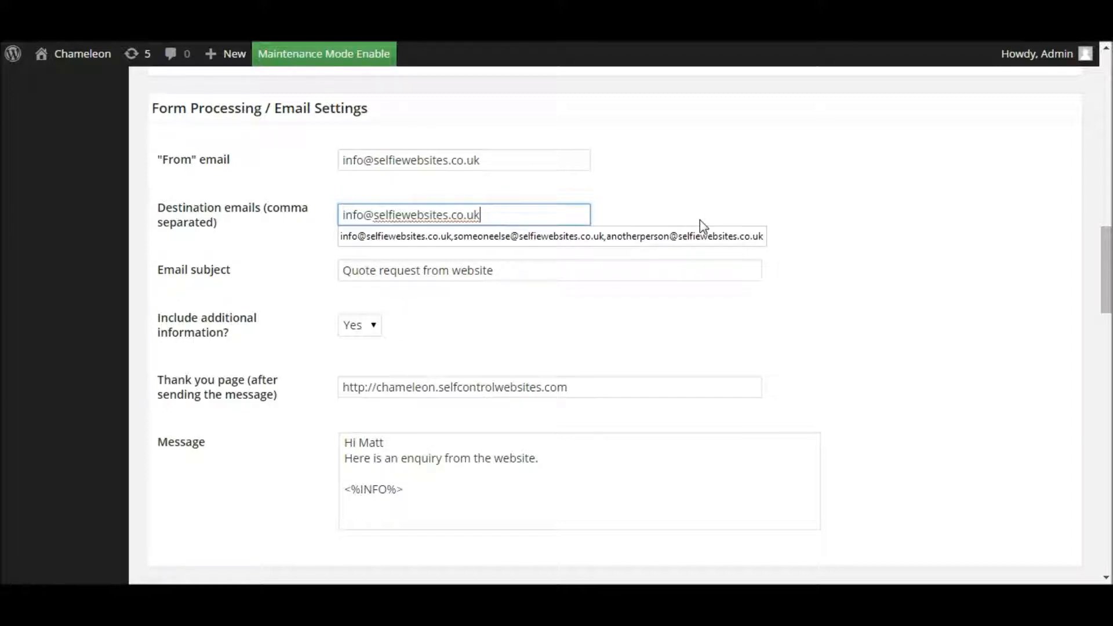
left_click(717, 187)
Step: Append two more comma-separated recipient addresses to the destination emails
left_click(582, 212)
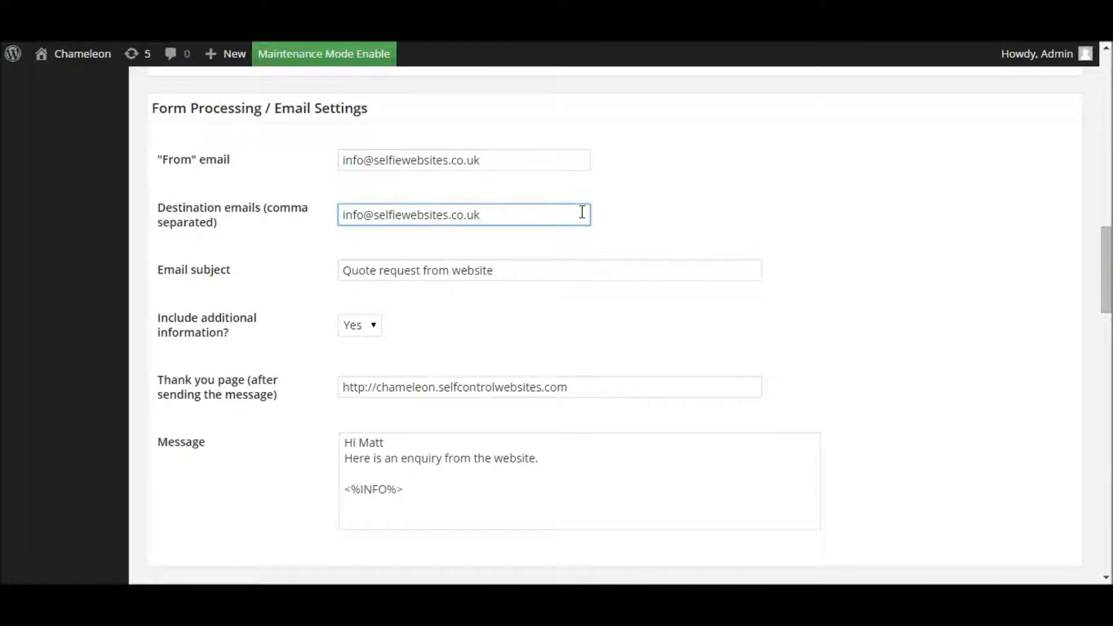
type(",")
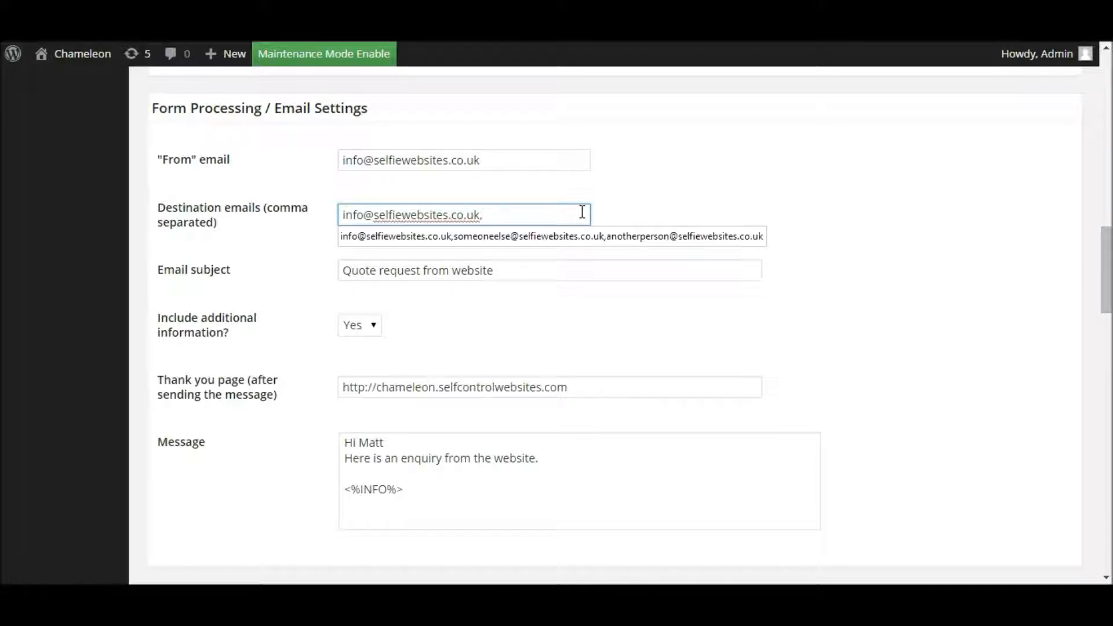
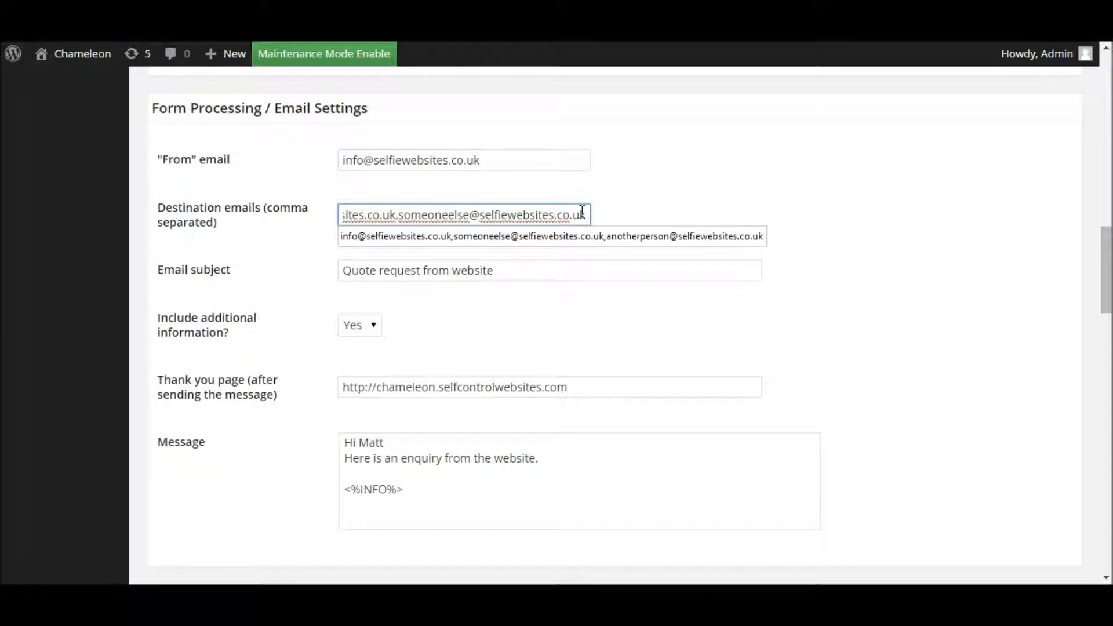
type(",")
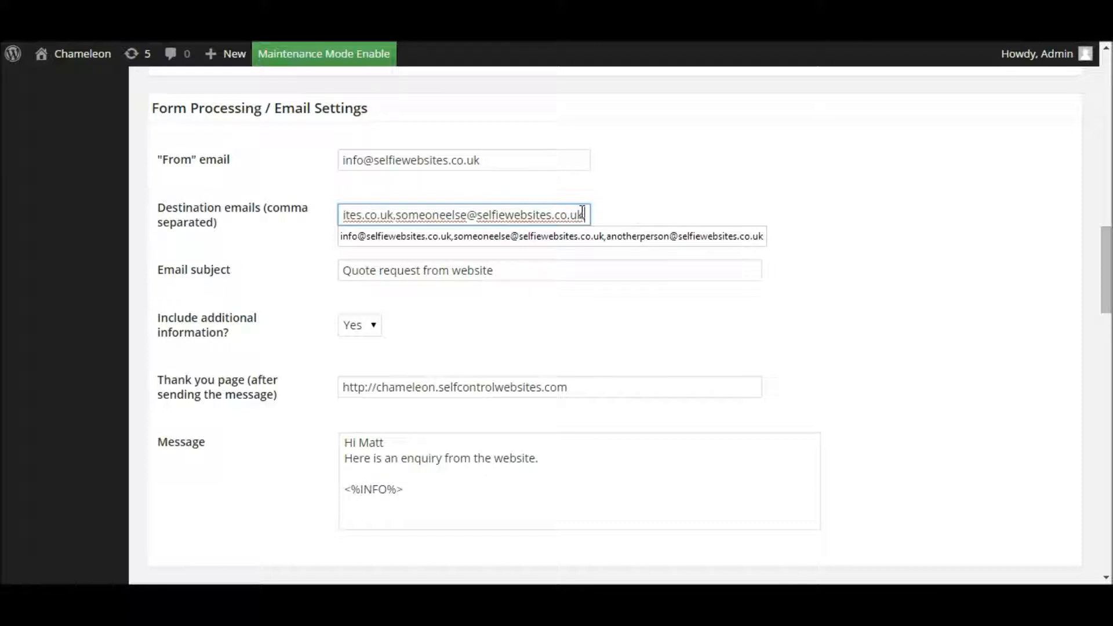
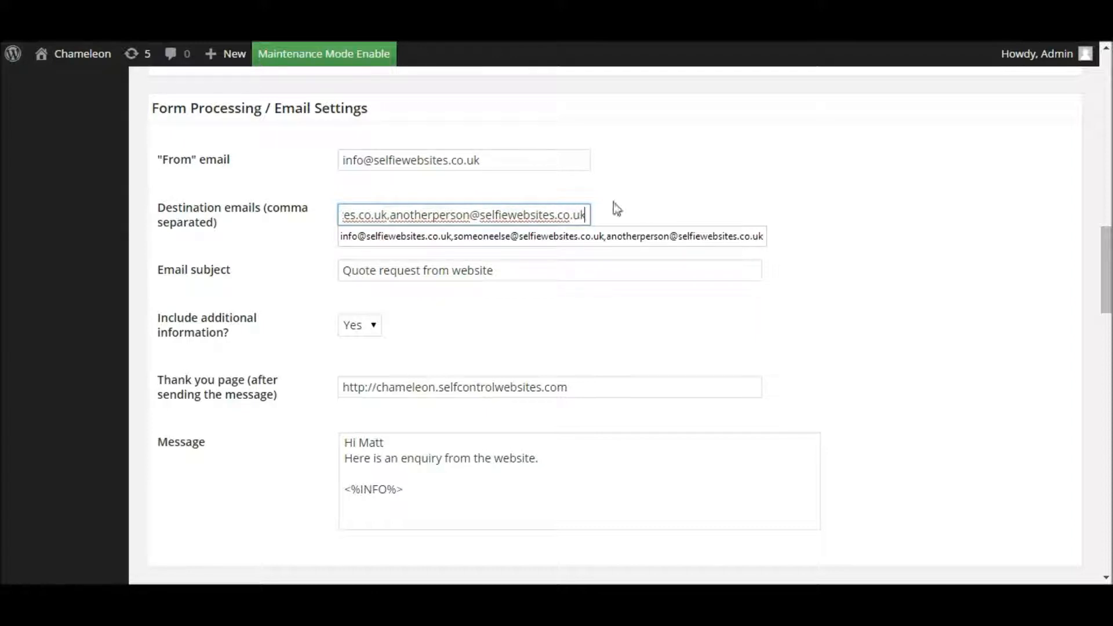
left_click(660, 194)
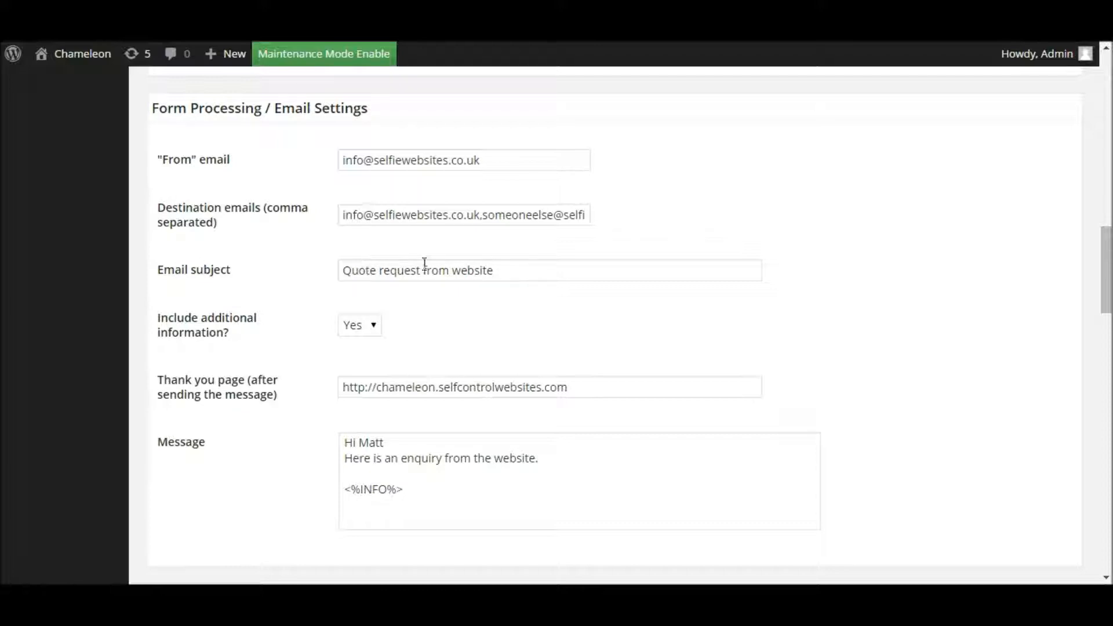
left_click_drag(524, 268, 344, 259)
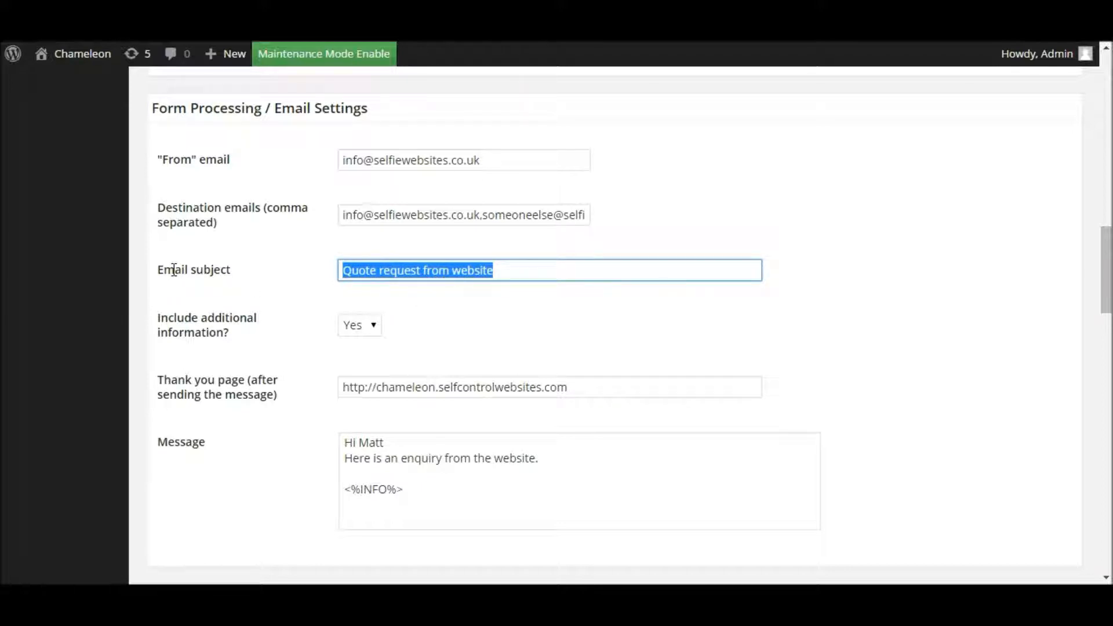
left_click(486, 273)
left_click_drag(504, 270, 339, 277)
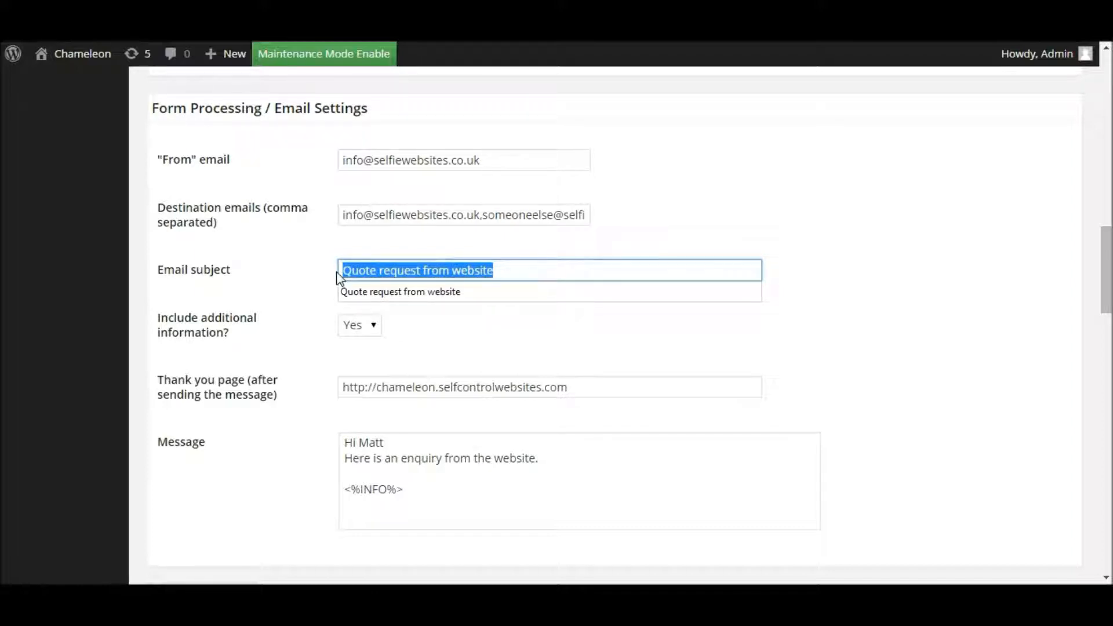
left_click_drag(421, 270, 328, 271)
left_click_drag(491, 271, 296, 275)
type("Website Enquiry")
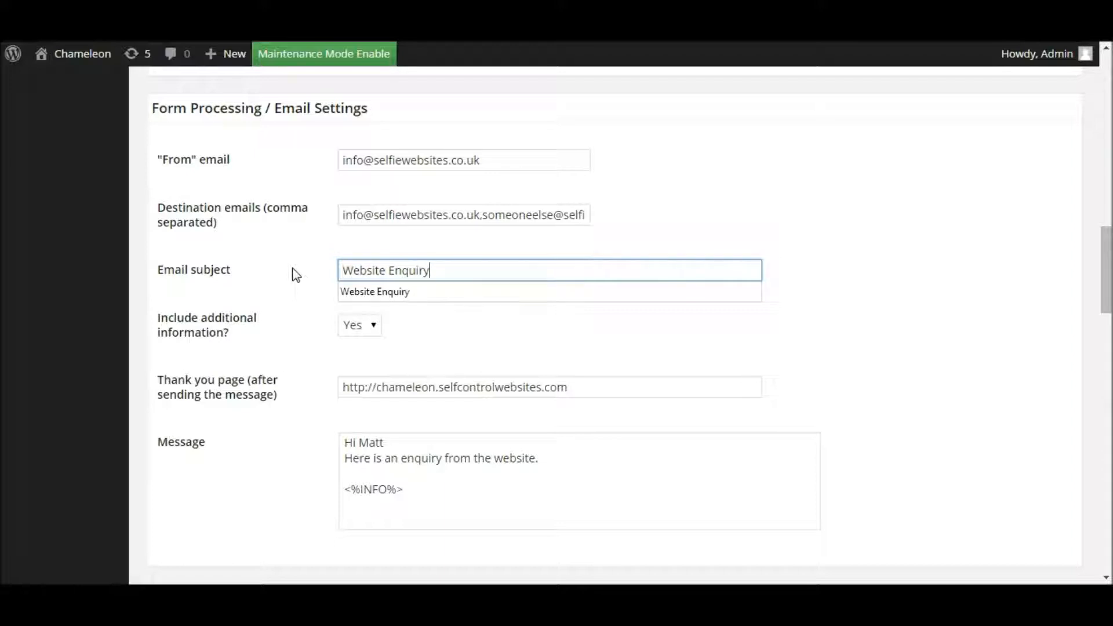
left_click(614, 246)
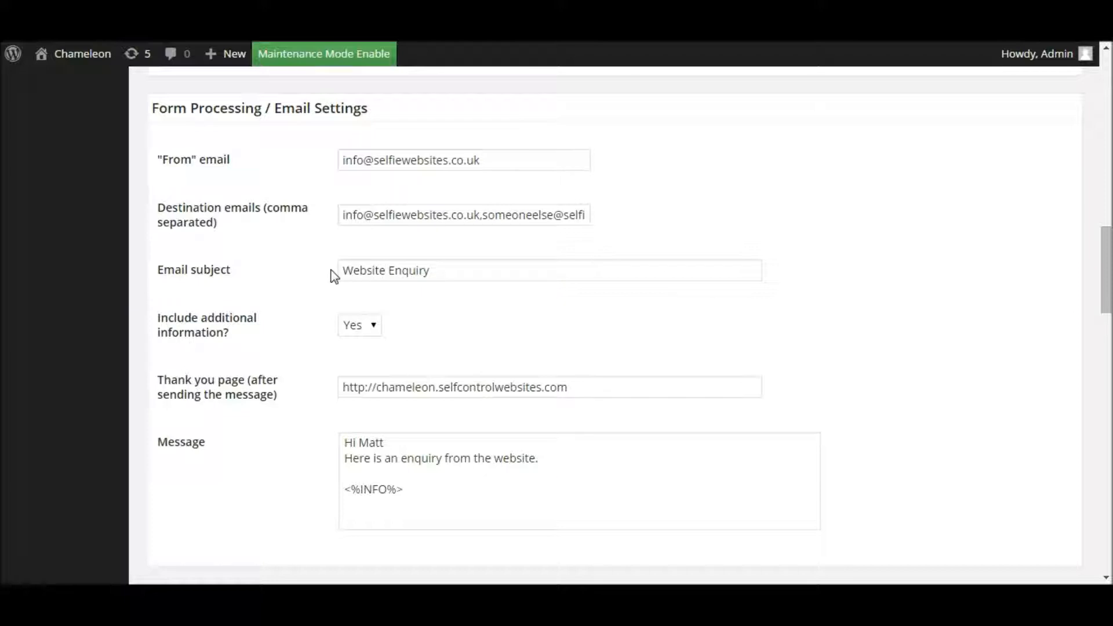
left_click(367, 322)
left_click(370, 324)
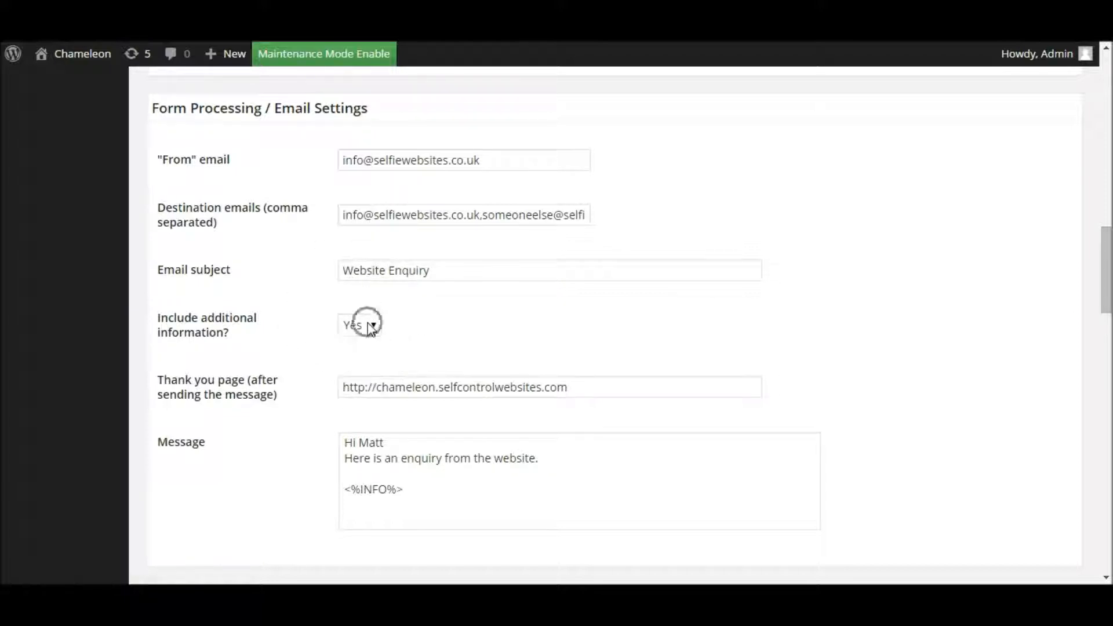
left_click_drag(1105, 288, 1106, 317)
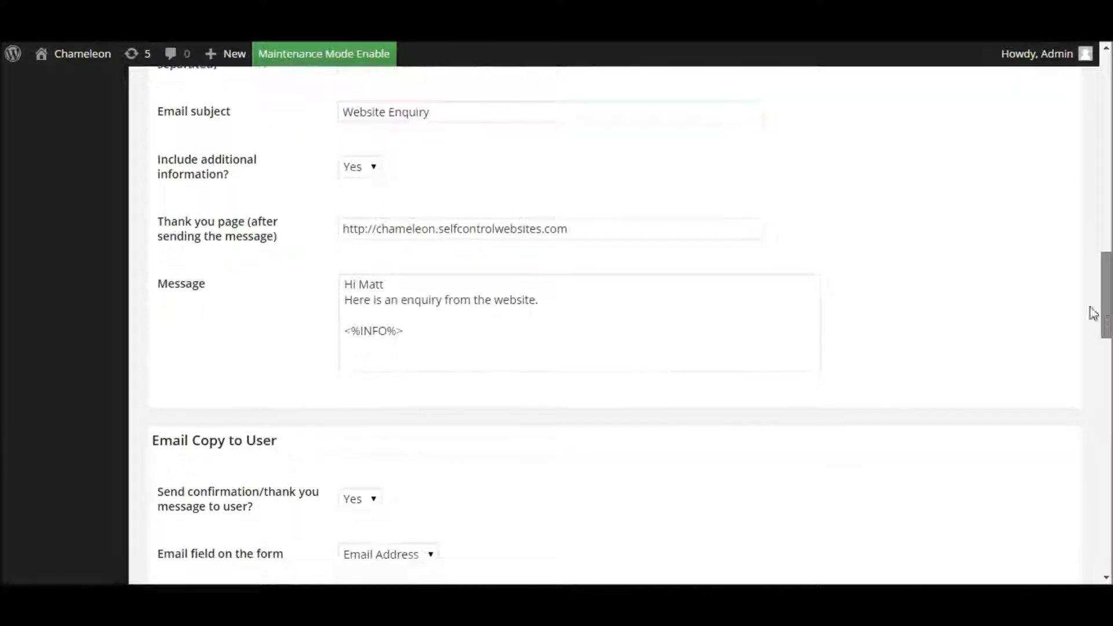
Step: Select and inspect the notification message text around the <%INFO%> placeholder
key("ctrl")
key("ctrl")
key("ctrl")
key("ctrl")
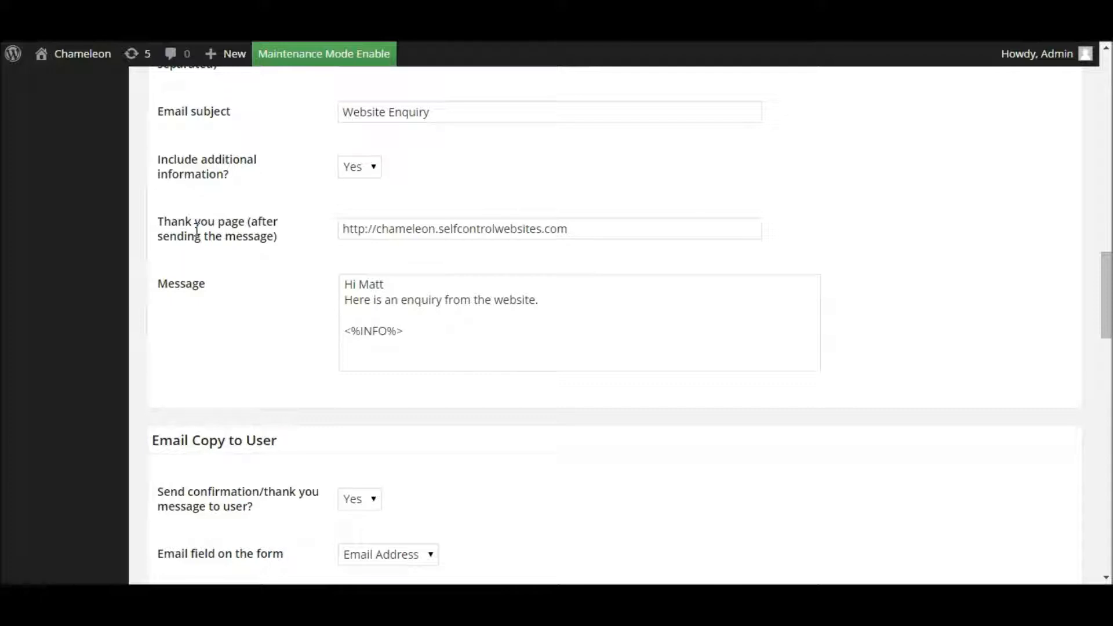
key("ctrl")
key("ctrl")
left_click_drag(349, 285, 556, 334)
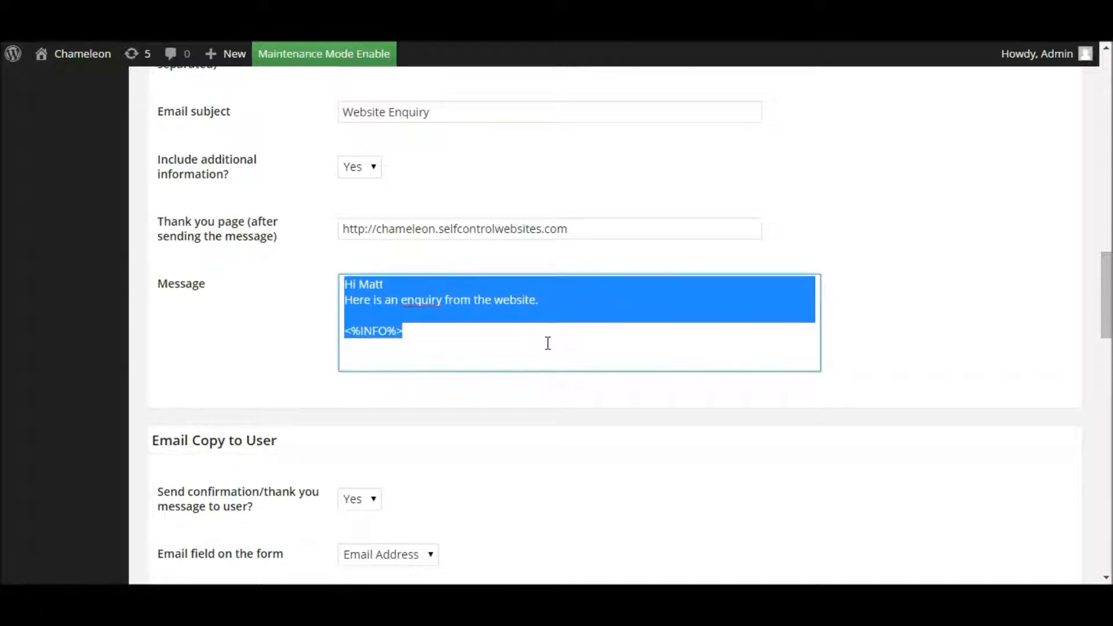
left_click(548, 343)
left_click(438, 333)
triple_click(369, 331)
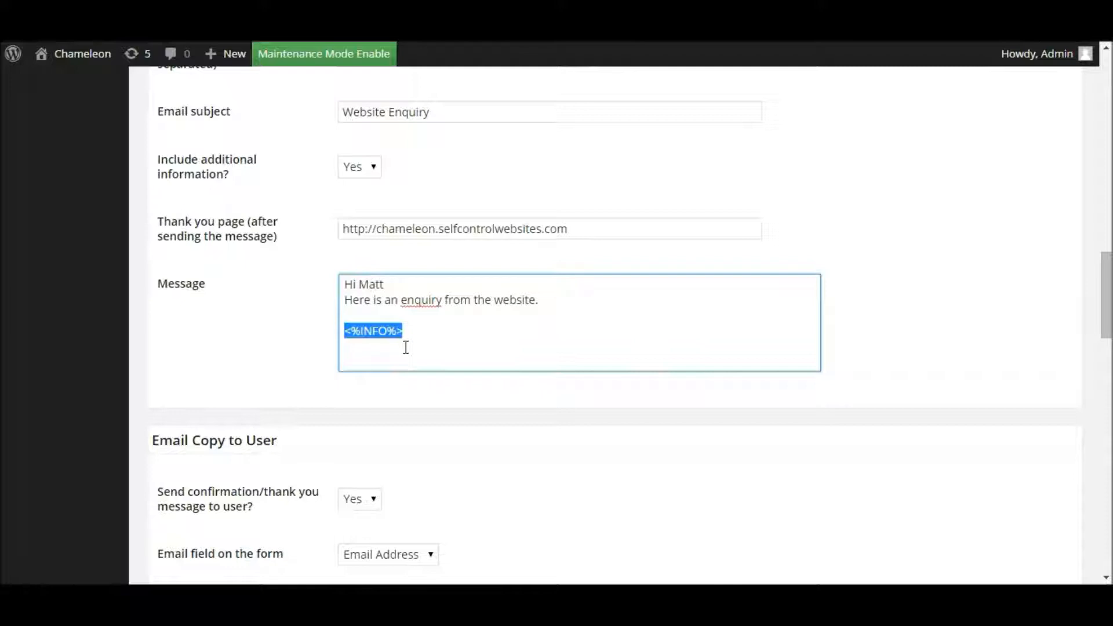
left_click_drag(409, 331, 338, 335)
left_click(417, 331)
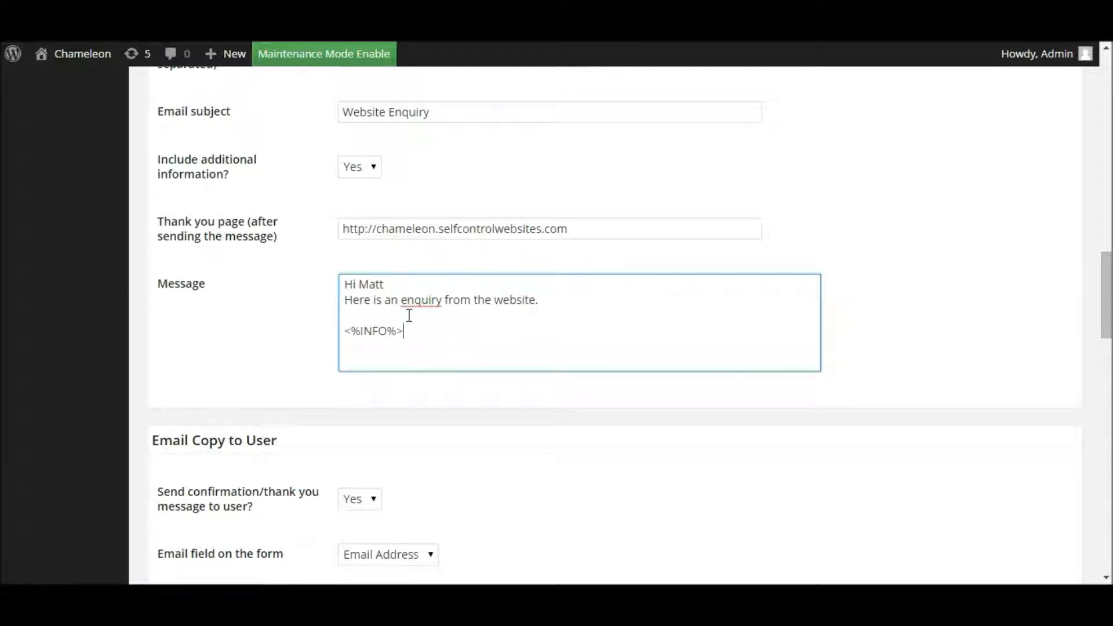
left_click_drag(424, 328, 296, 321)
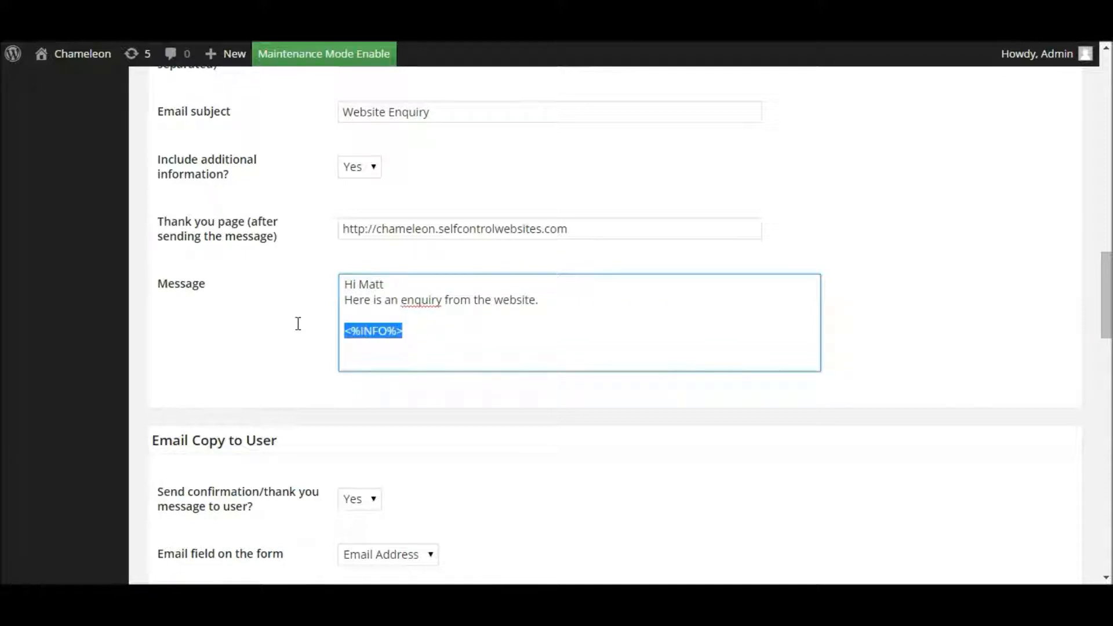
left_click(420, 317)
Step: Replace the greeting lines above <%INFO%> with 'Website Enquiry', then delete that line too
left_click_drag(343, 281, 566, 298)
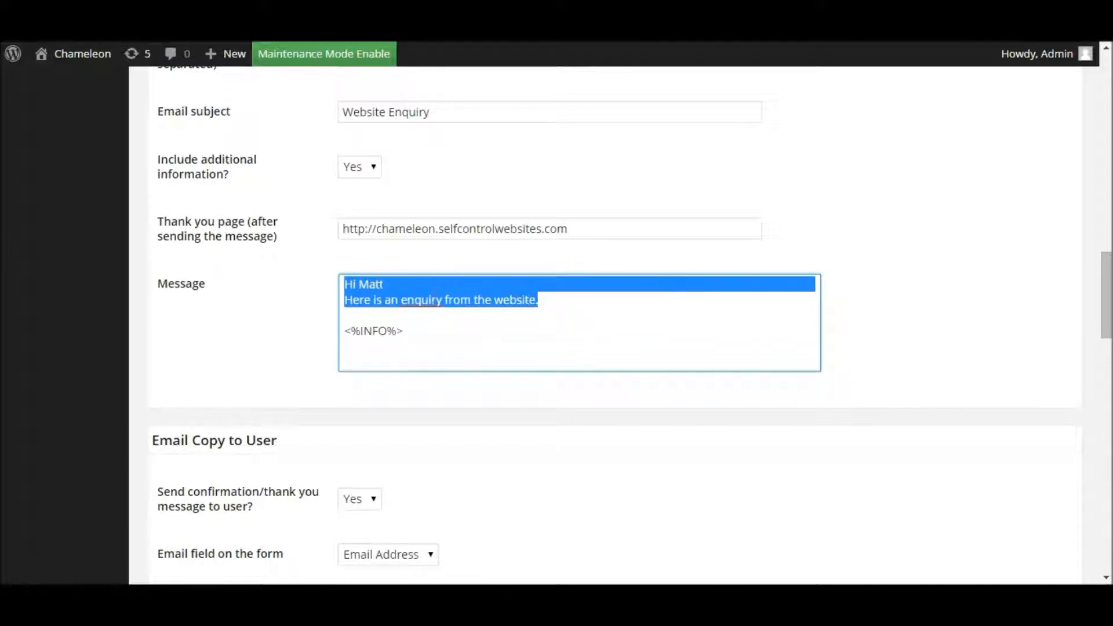
left_click(415, 296)
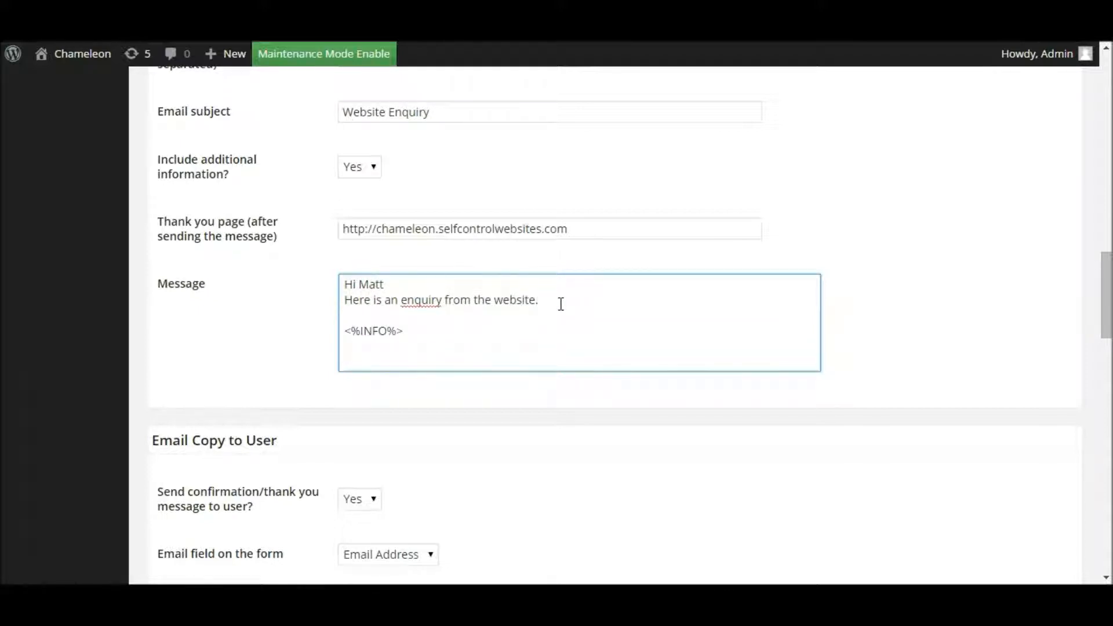
left_click_drag(561, 304, 321, 278)
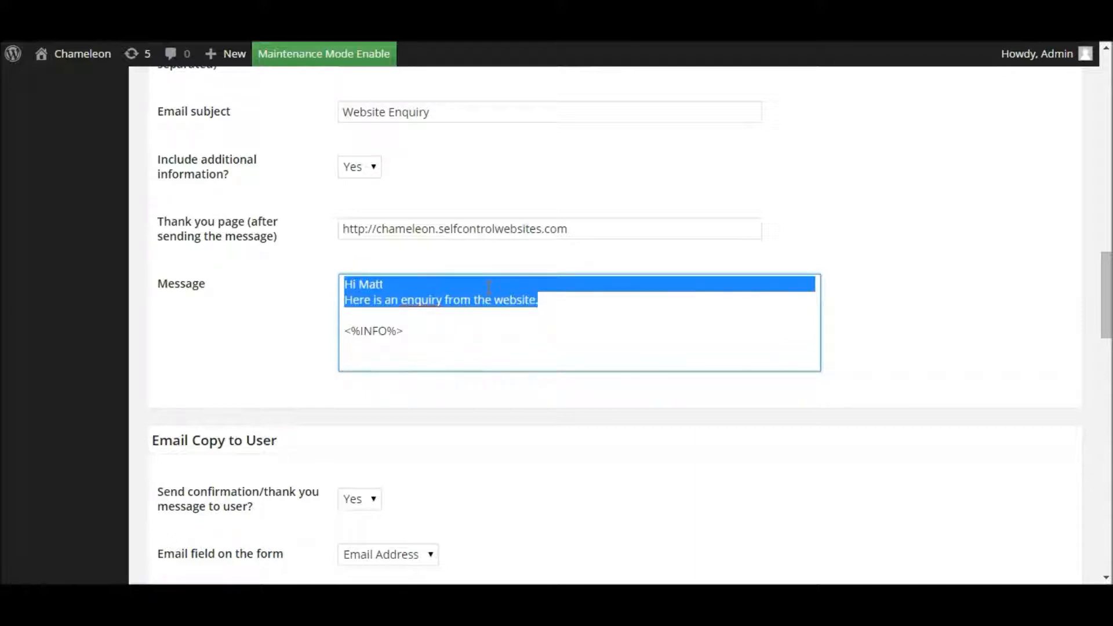
type("Websute")
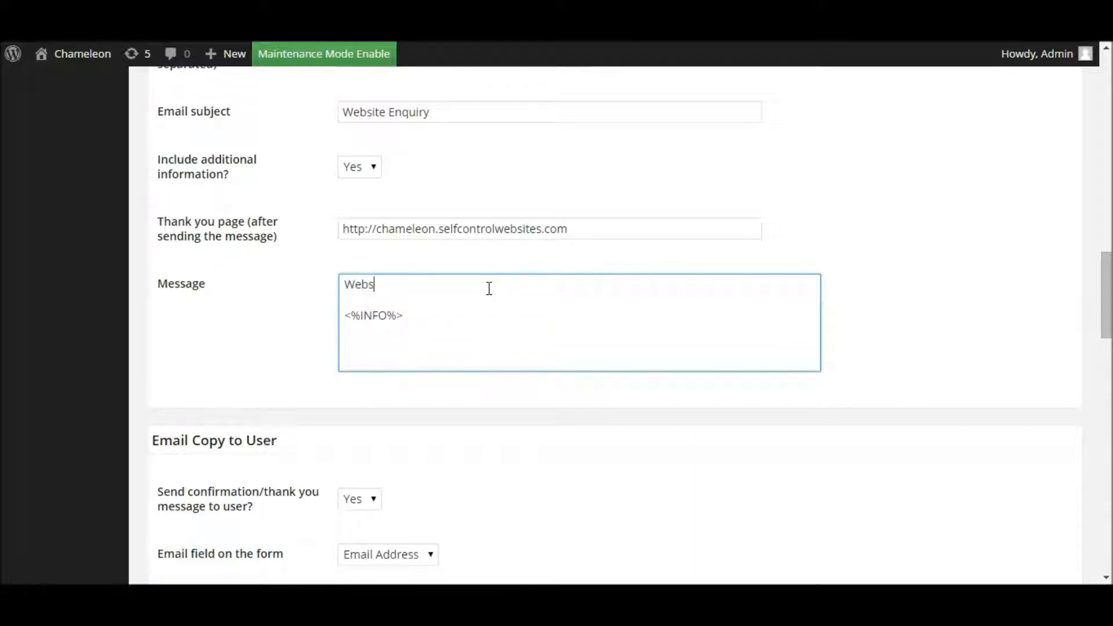
key("BackSpace")
key("BackSpace")
key("BackSpace")
type("ite End")
type("uiry")
left_click_drag(433, 286, 326, 284)
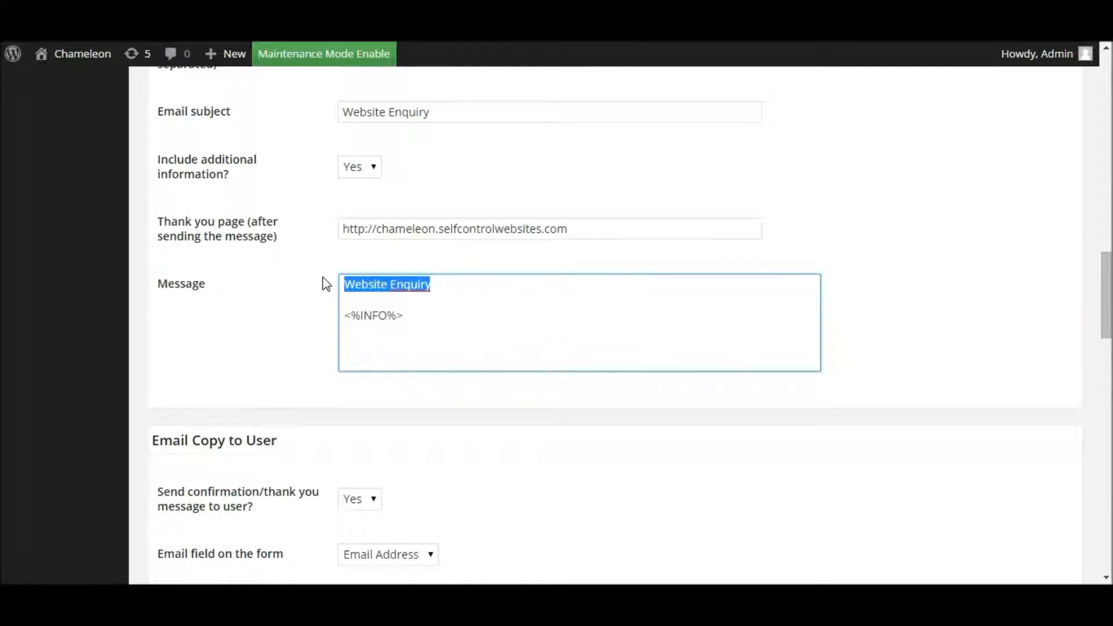
key("Delete")
key("Delete")
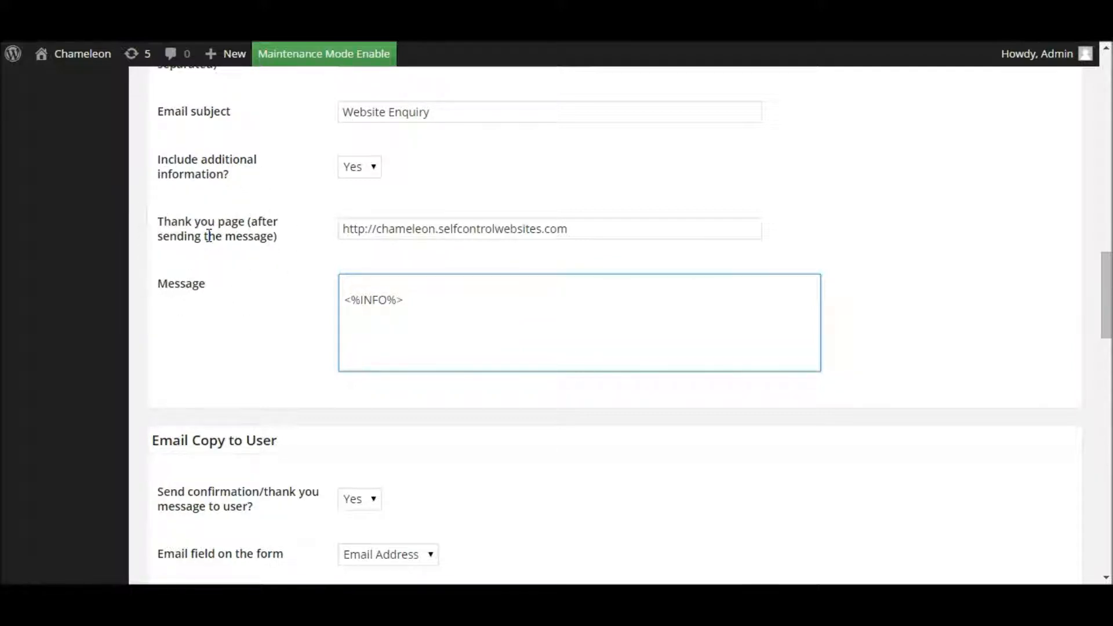
Step: Leave the Thank you page address as is and save the CP Easy Form Builder settings
left_click(608, 225)
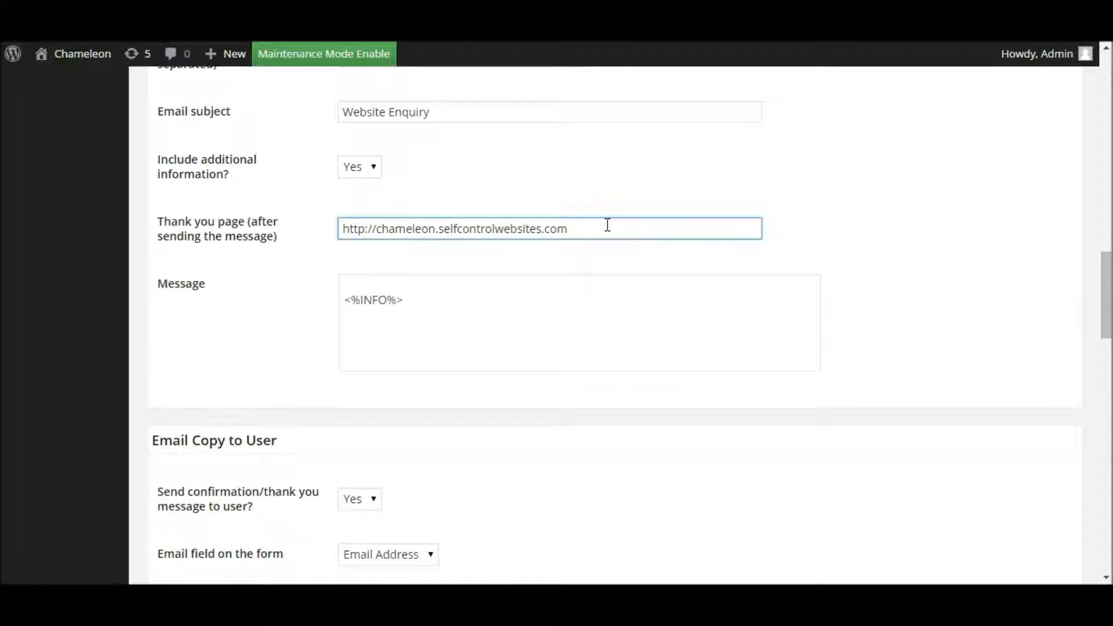
left_click_drag(598, 226, 325, 216)
left_click(510, 191)
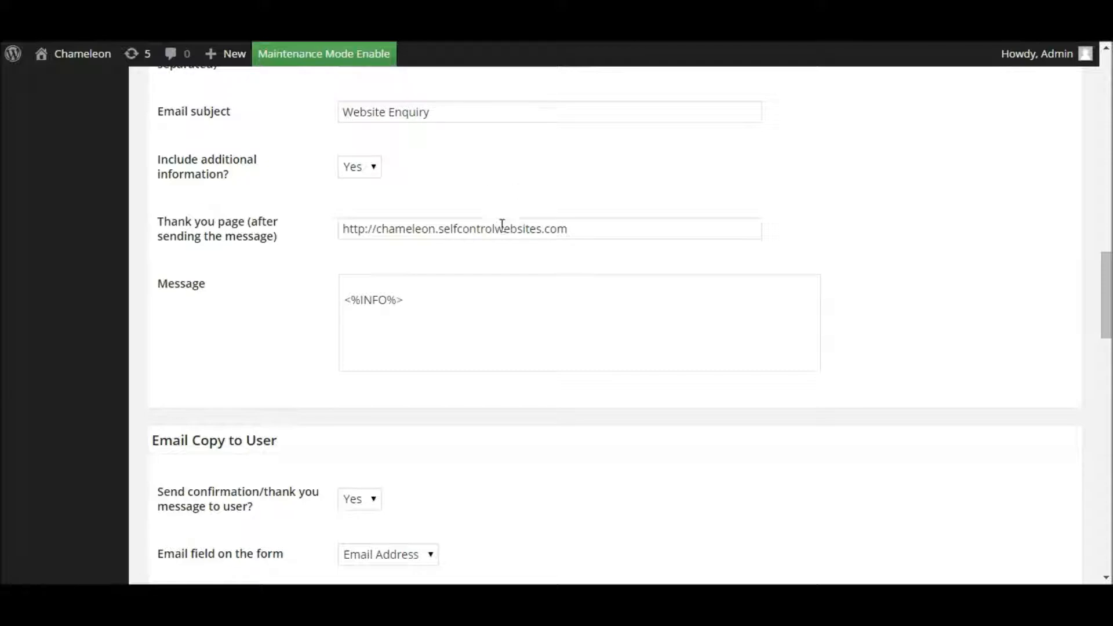
left_click_drag(1107, 268, 1084, 557)
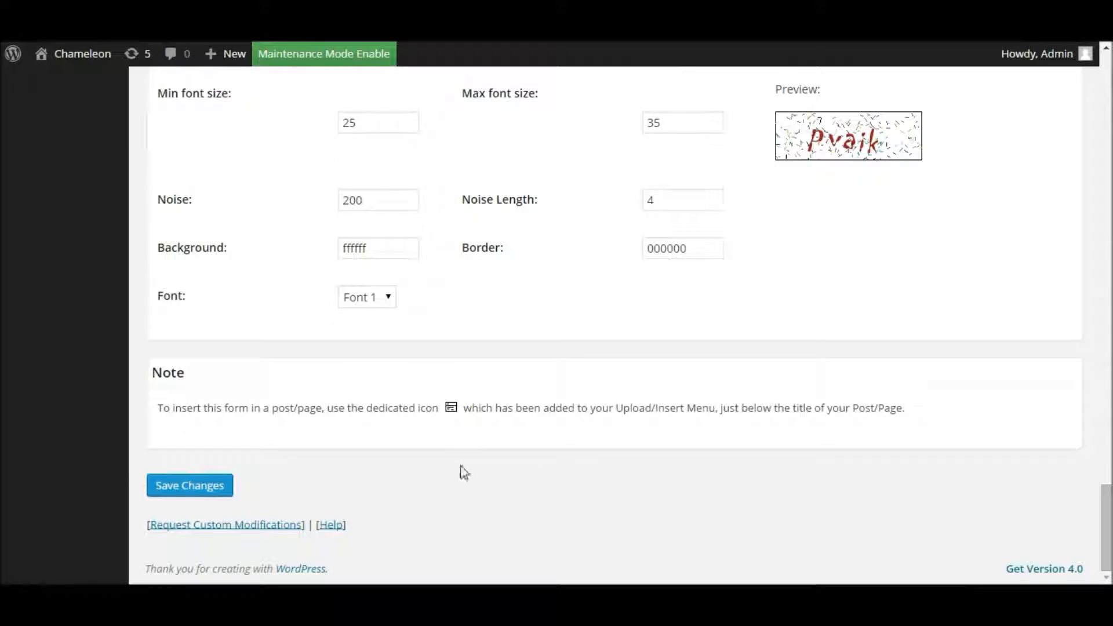
left_click(186, 487)
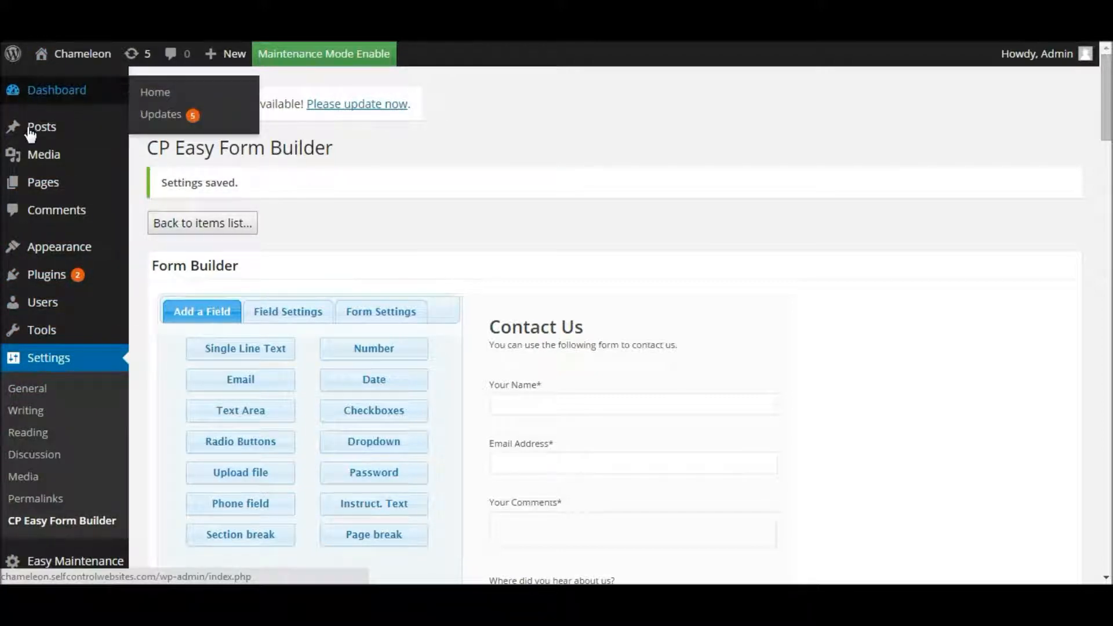
mouse_move(49, 191)
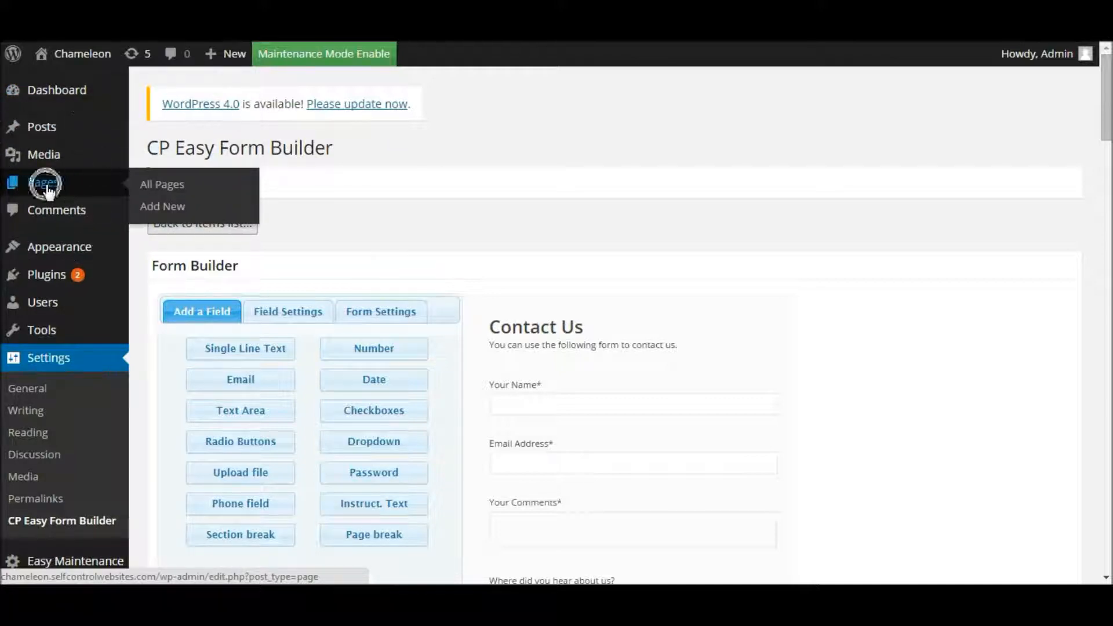
Step: Open the Thank You page from the Pages list in the editor
left_click(46, 186)
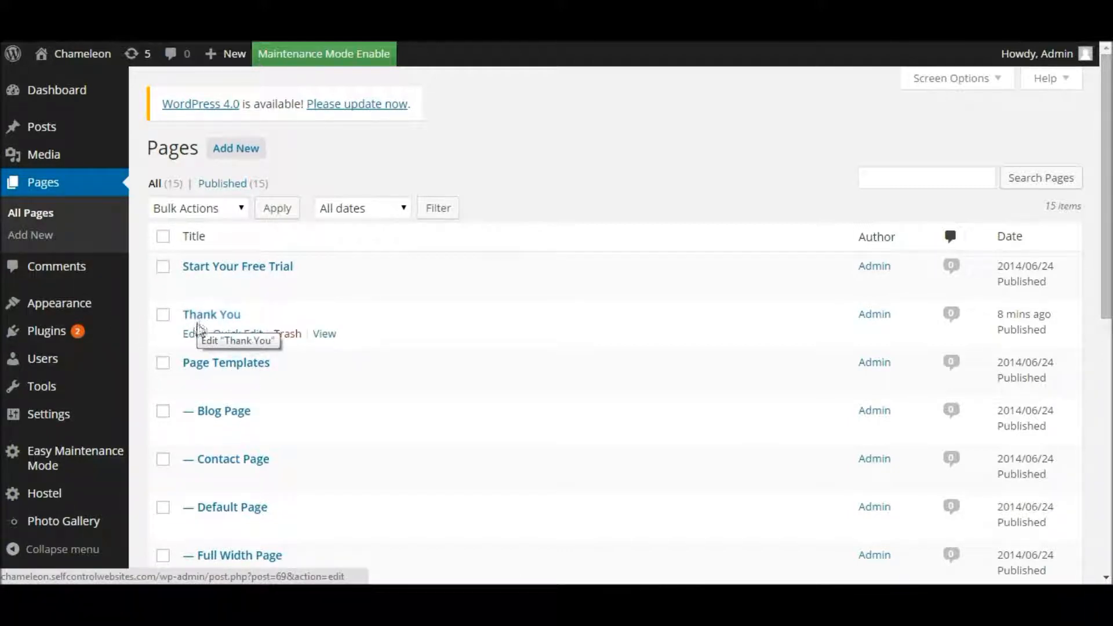
left_click(194, 334)
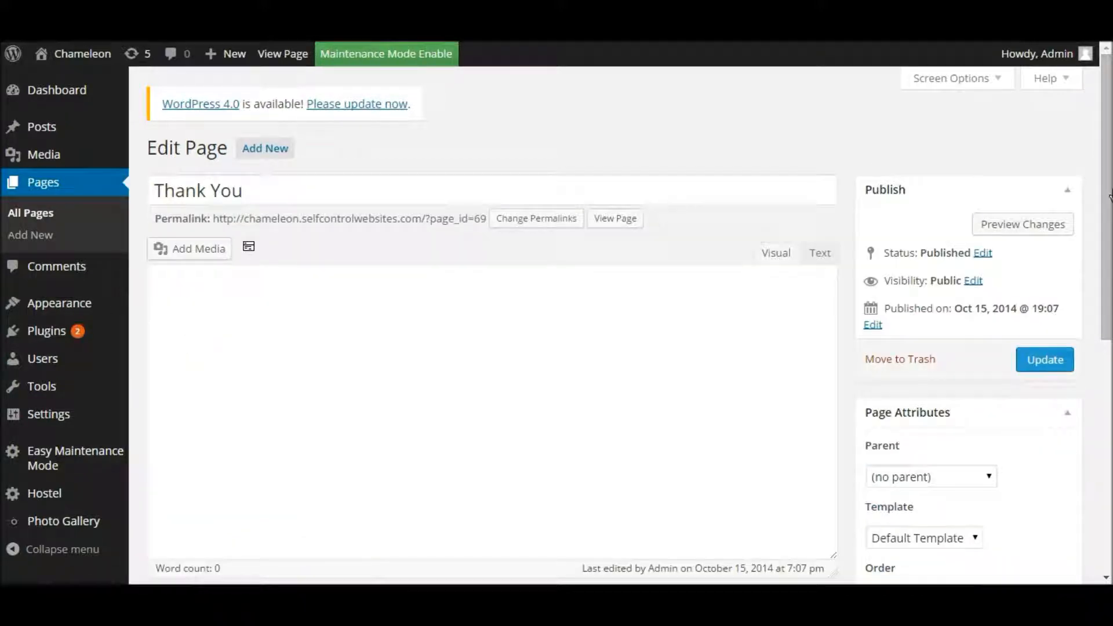
Step: Check the Thank You title and thank-you message, then view the live page
left_click_drag(1108, 197, 1108, 207)
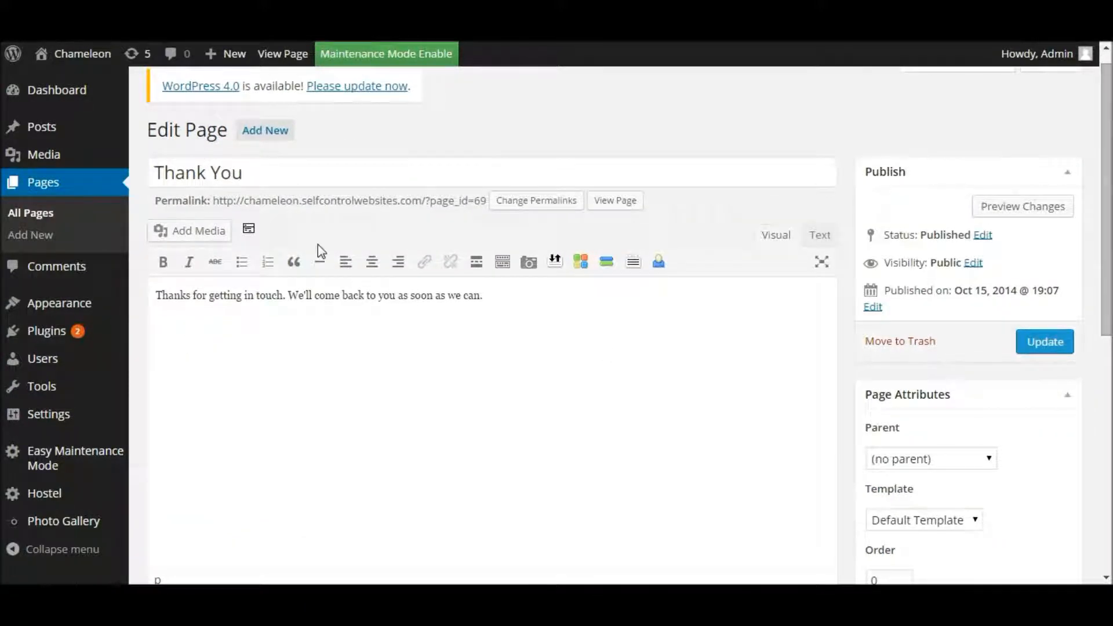
triple_click(252, 177)
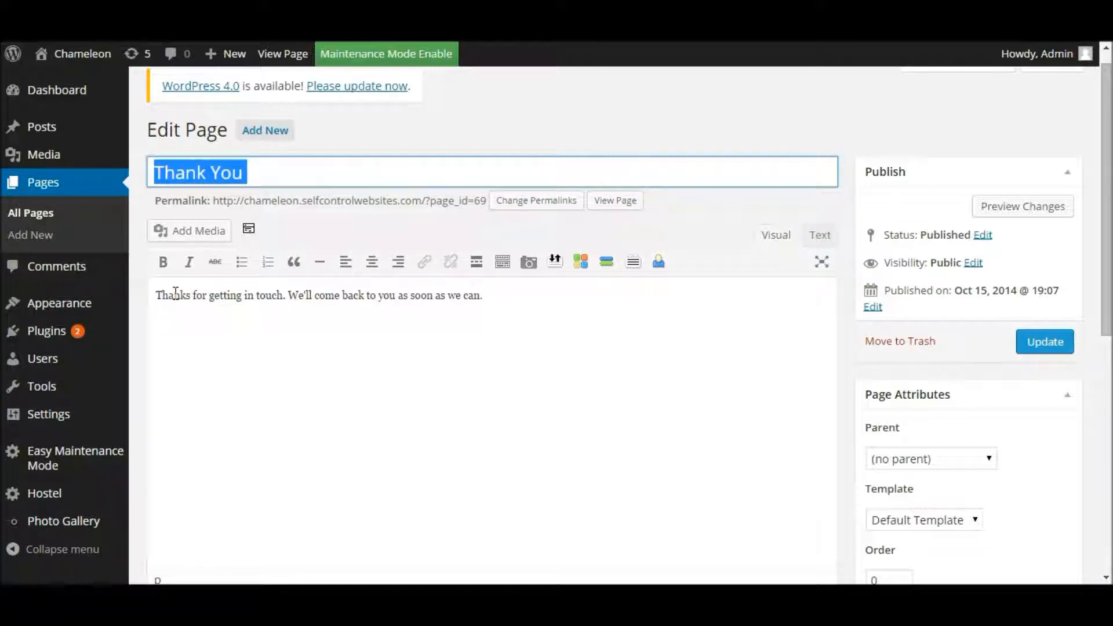
left_click(525, 291)
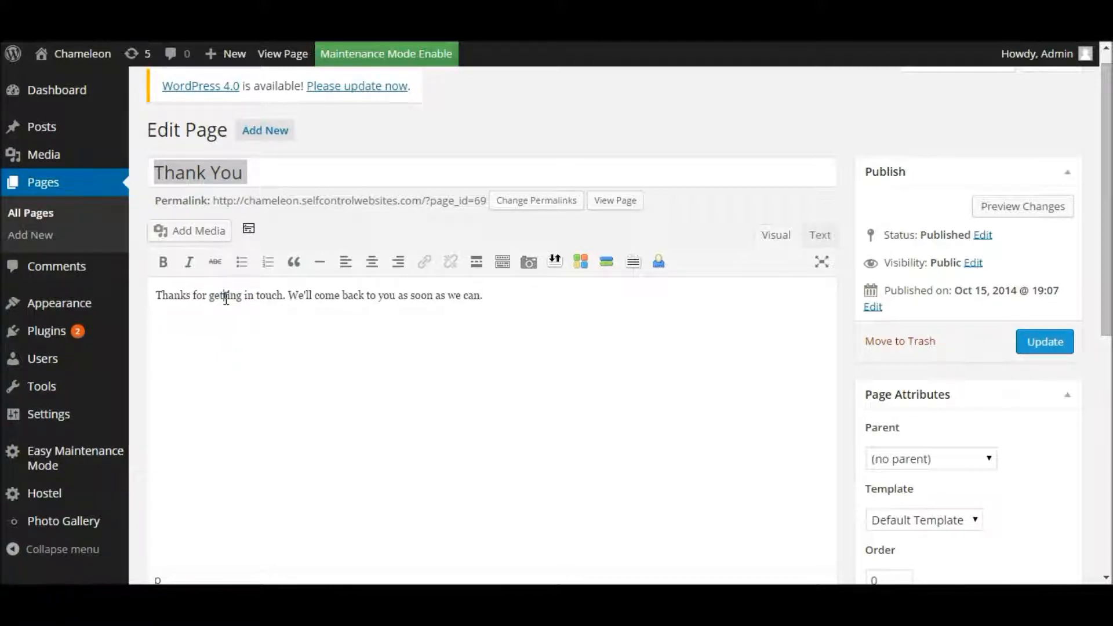
left_click(271, 174)
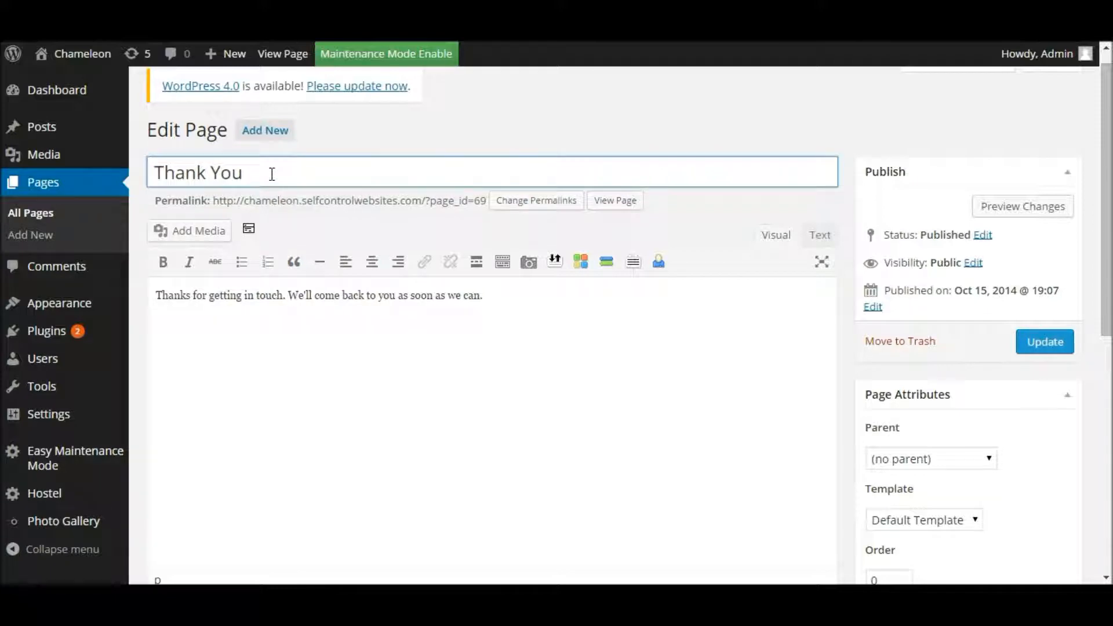
left_click(279, 58)
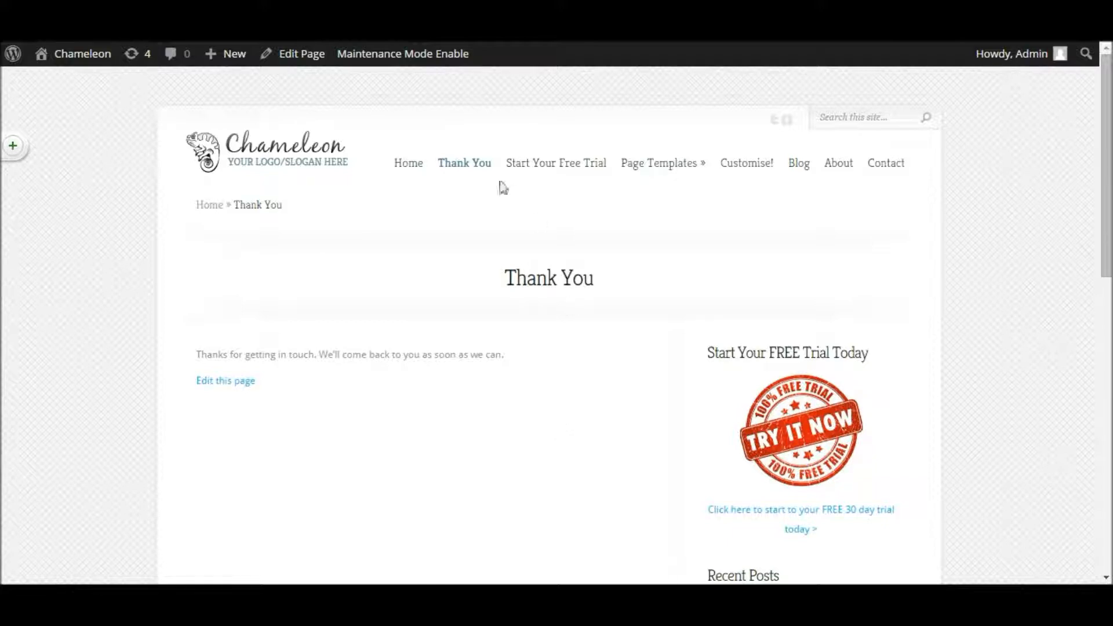
Step: Return to editing the Thank You page and copy its permalink ending in ?page_id=69
left_click(301, 66)
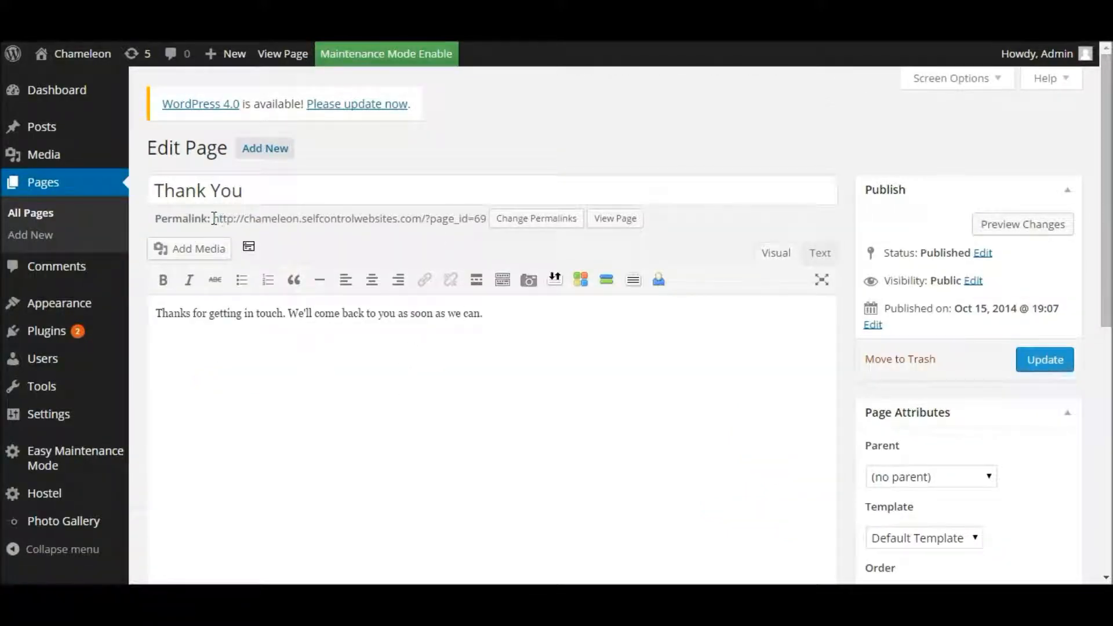
left_click(169, 219)
left_click_drag(211, 218, 487, 219)
left_click(202, 213)
left_click(214, 218)
left_click_drag(214, 218, 487, 220)
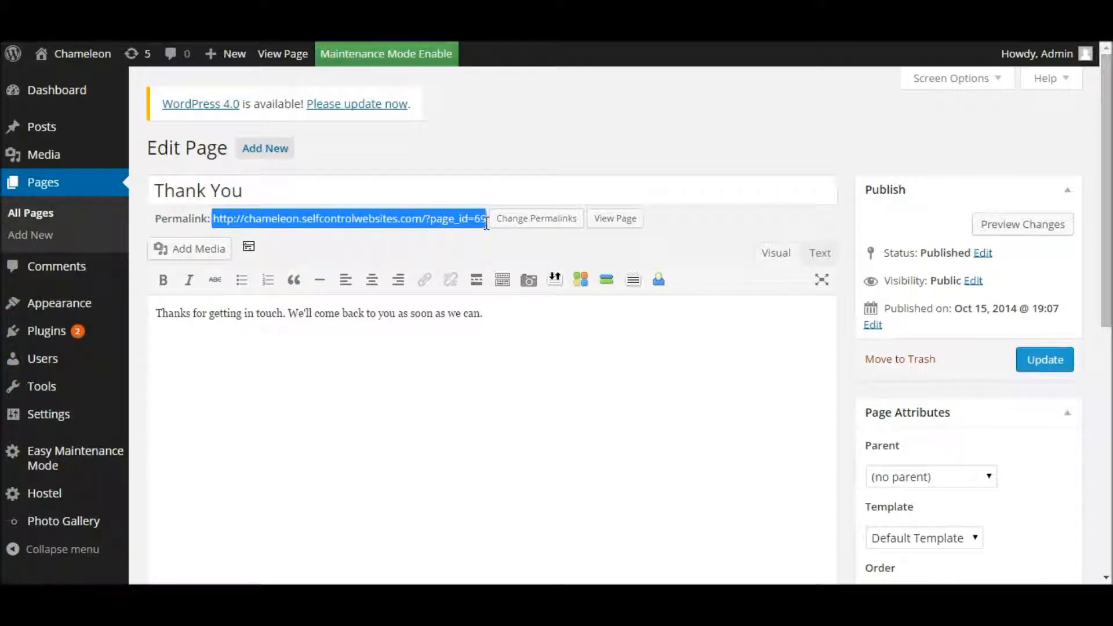
right_click(423, 219)
left_click(462, 229)
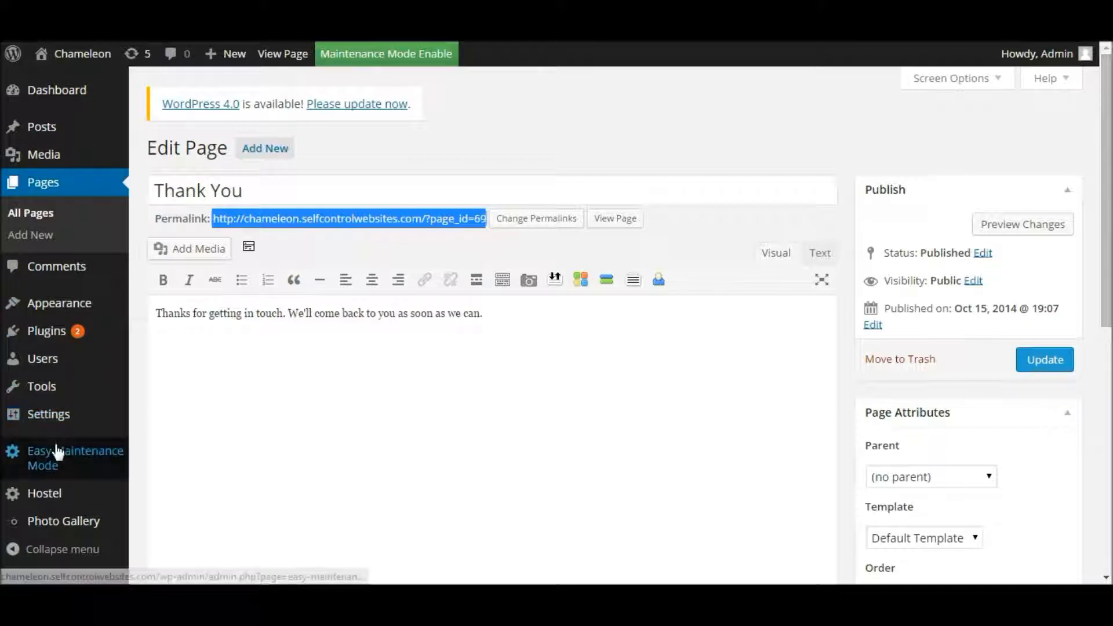
mouse_move(60, 426)
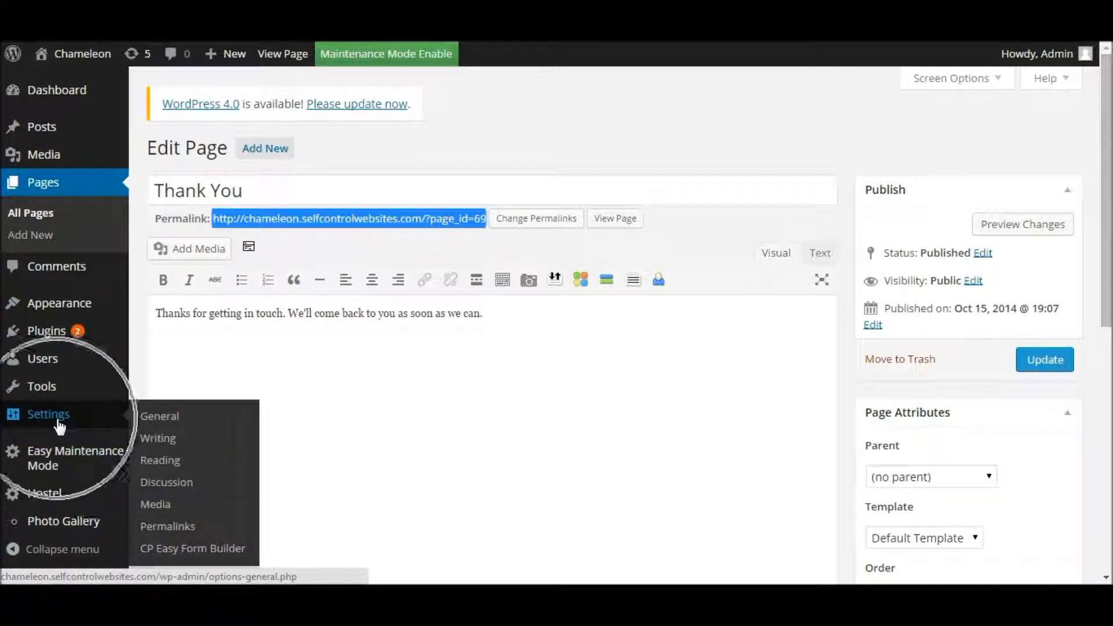
left_click(164, 547)
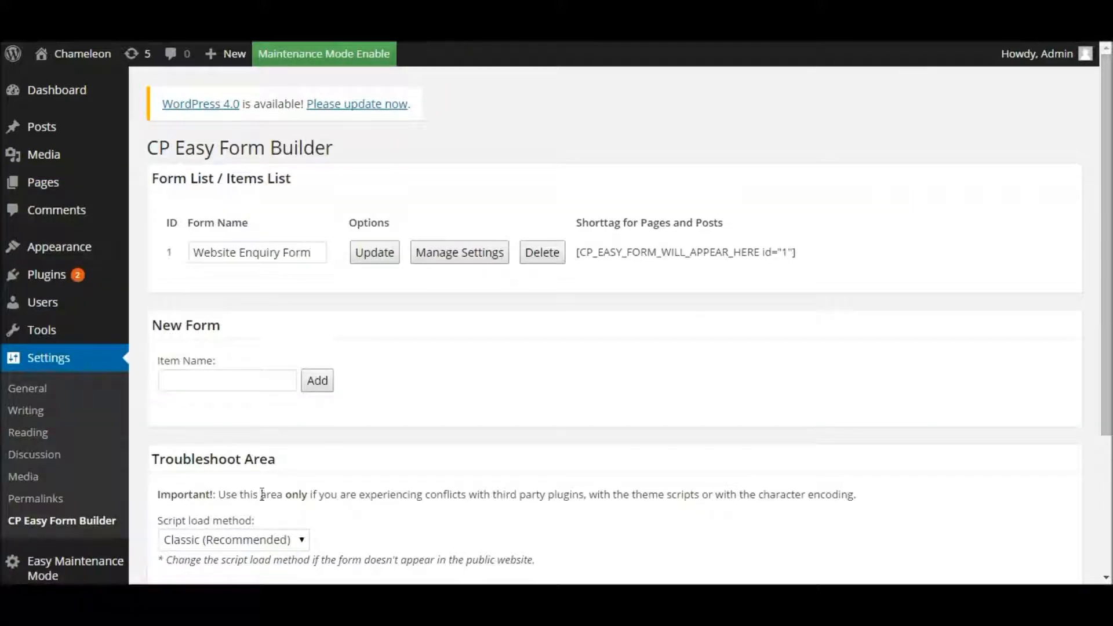
left_click(460, 255)
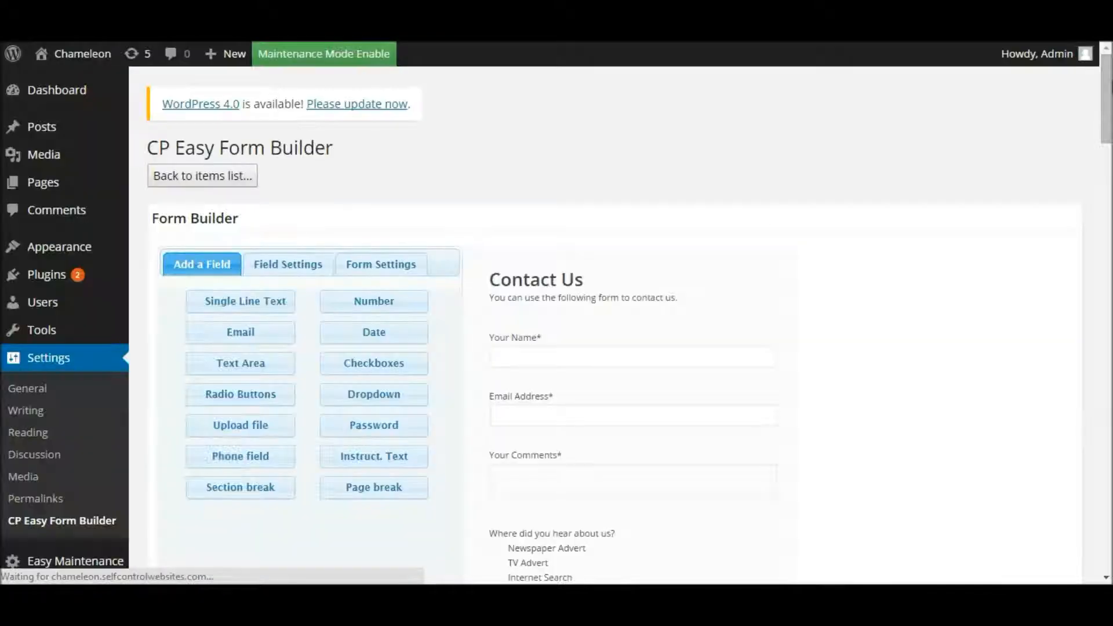
left_click_drag(1107, 89, 1100, 263)
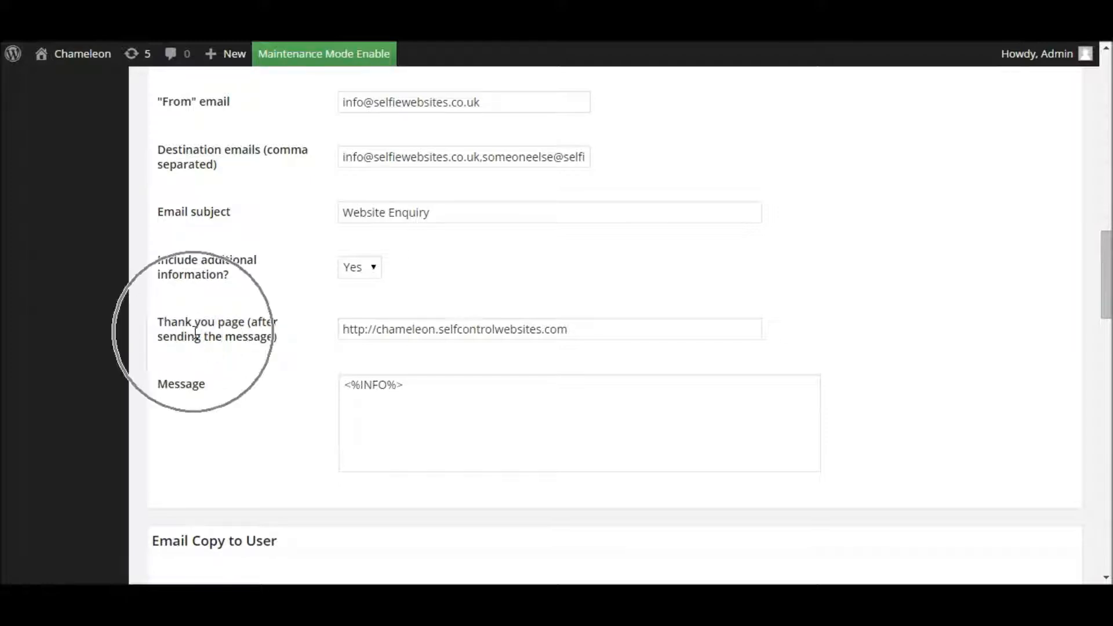
left_click_drag(586, 330, 317, 333)
key("BackSpace")
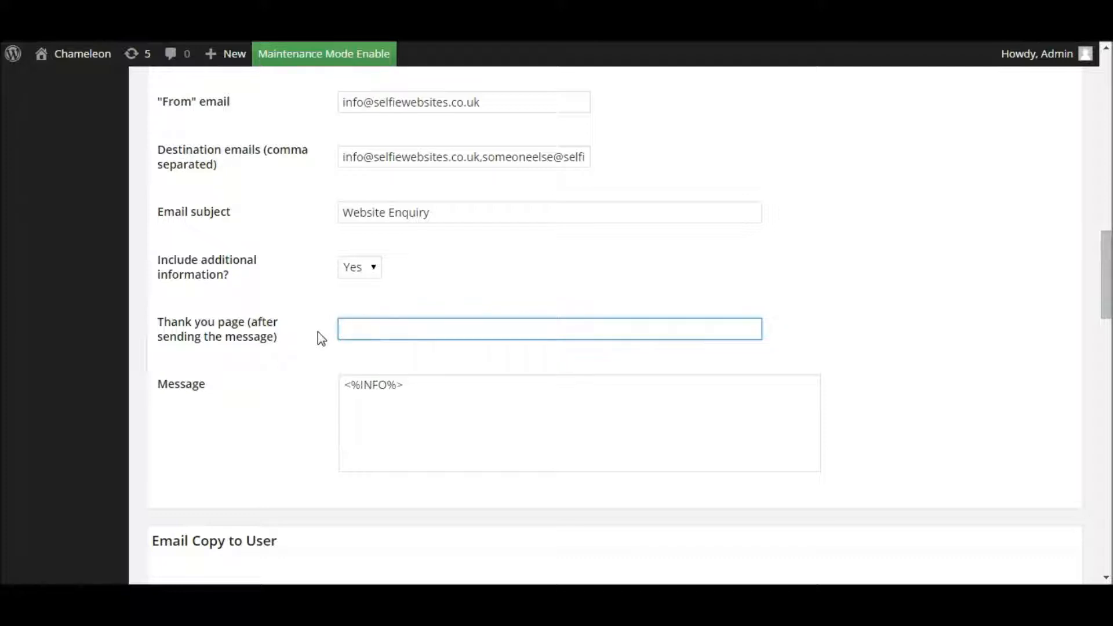
type("http://chameleon.selfcontrolwebsites.com/?page_id=69")
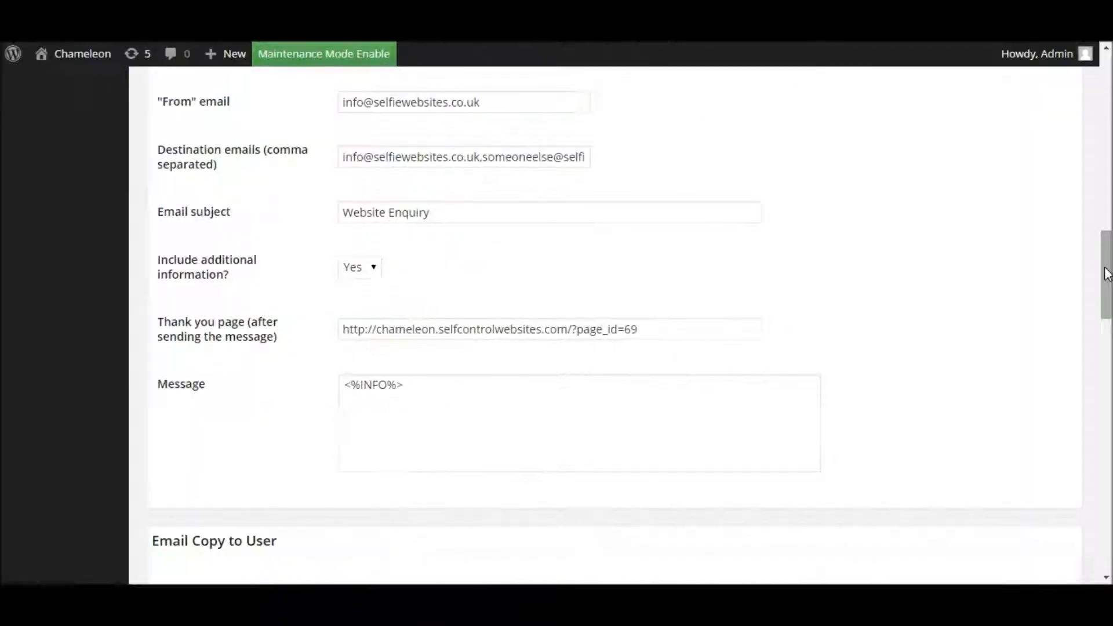
left_click_drag(1107, 274, 1107, 342)
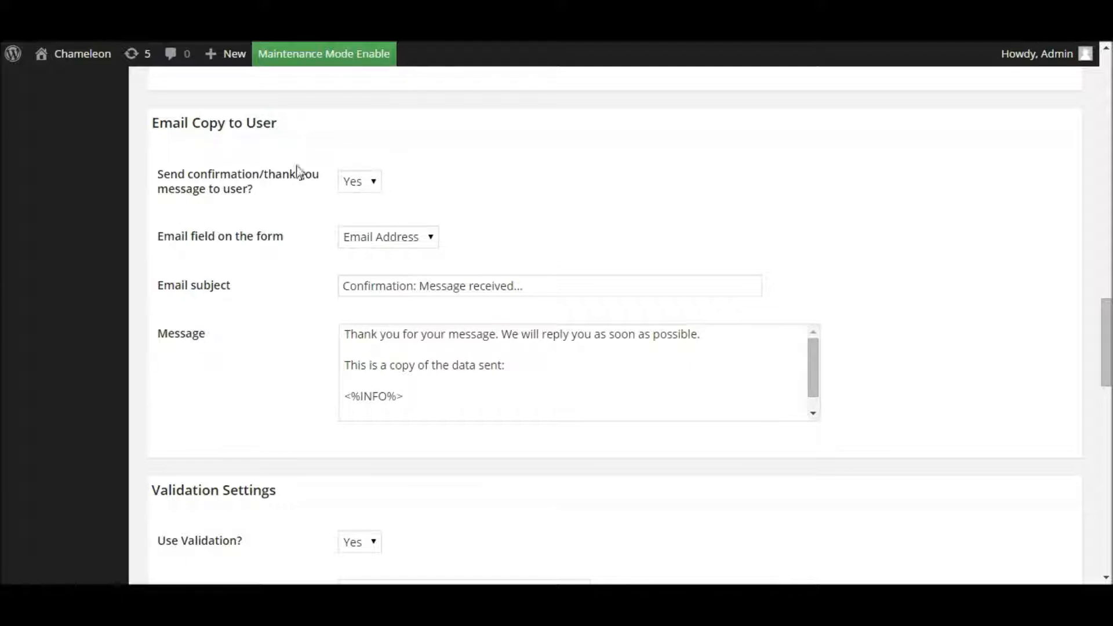
left_click(374, 184)
left_click(412, 242)
left_click(411, 242)
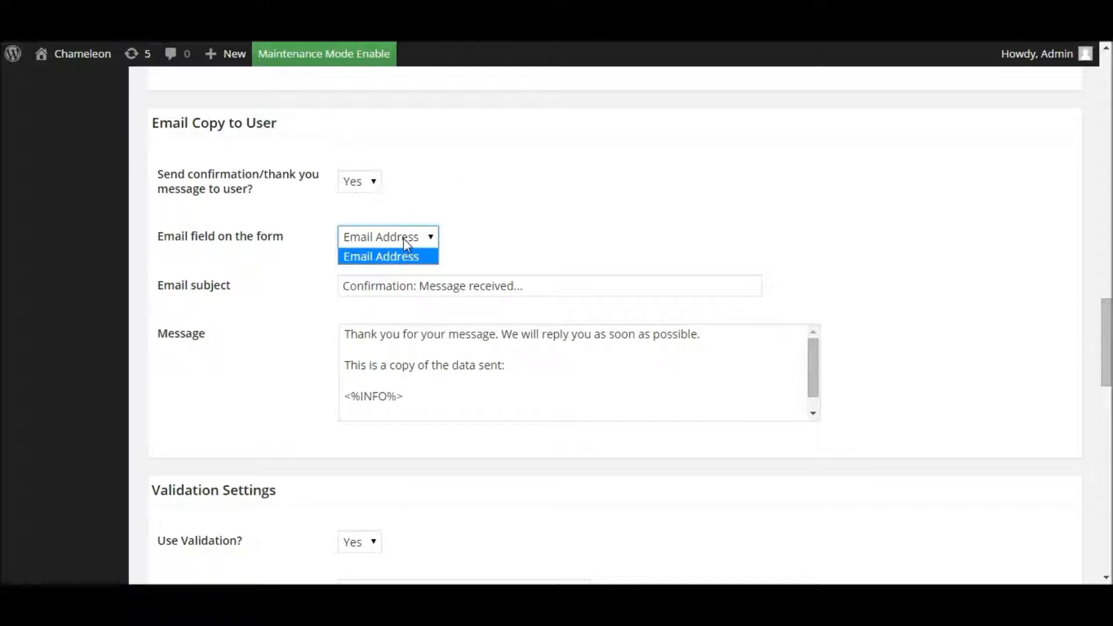
left_click(405, 239)
left_click_drag(1107, 336, 1108, 107)
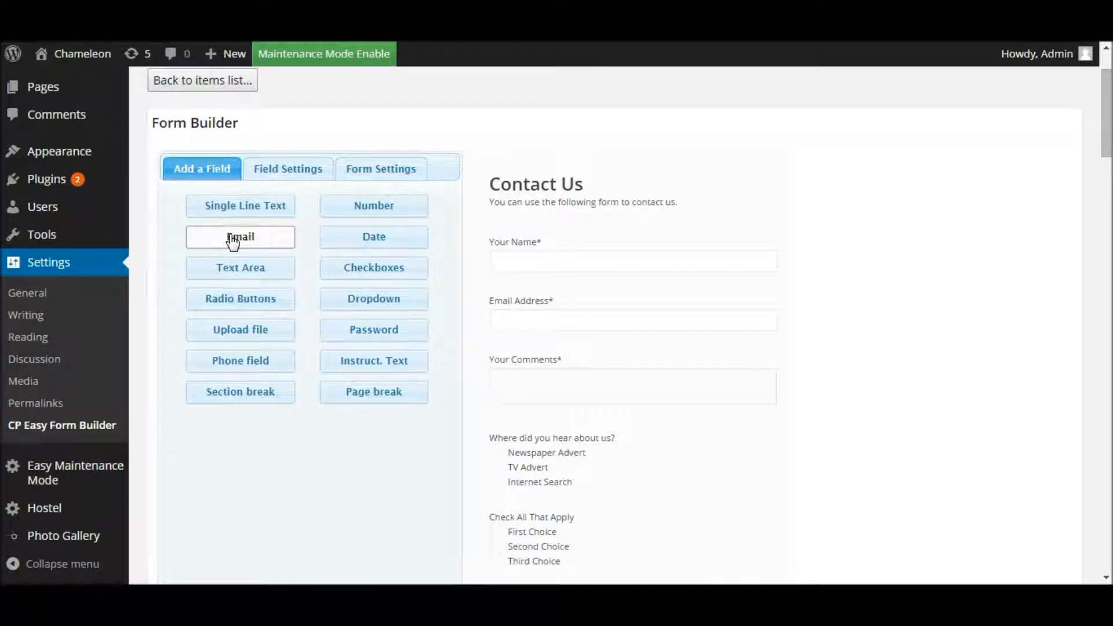
left_click_drag(1109, 122, 1095, 321)
scroll(1096, 348, "down", 2)
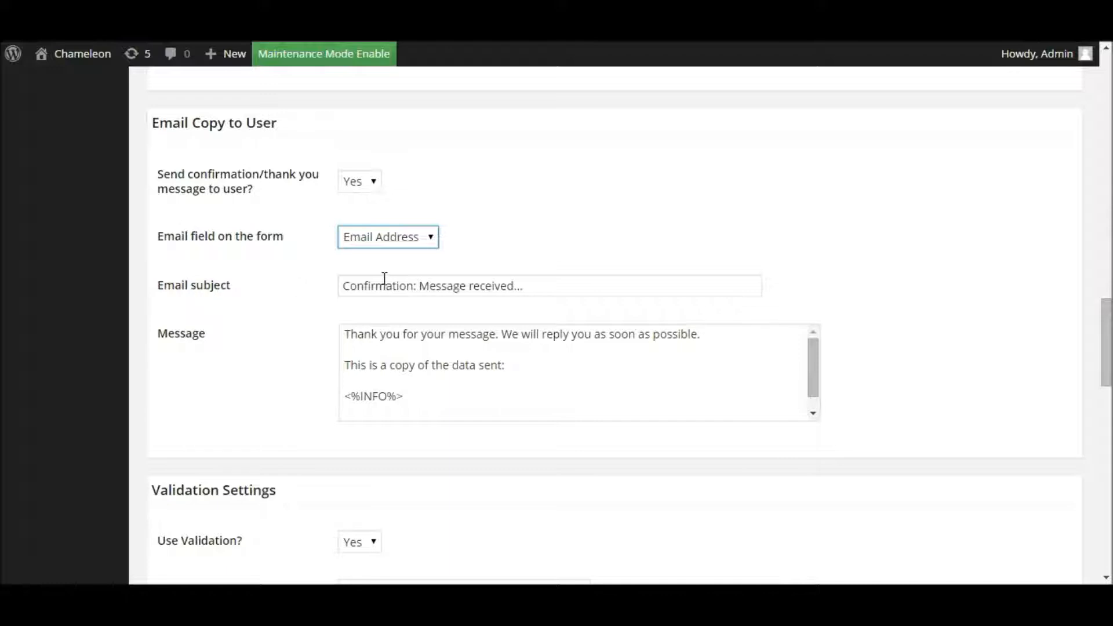
left_click_drag(556, 288, 321, 294)
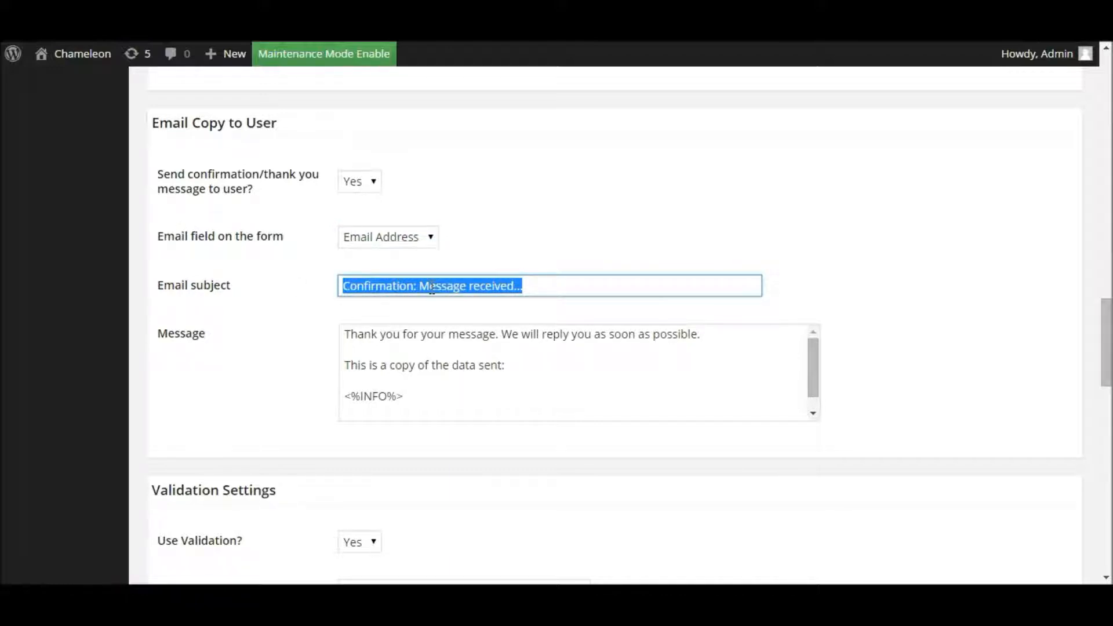
Step: Change the Email Copy to User subject to 'Your enquiry through Selfie Websites'
left_click(540, 282)
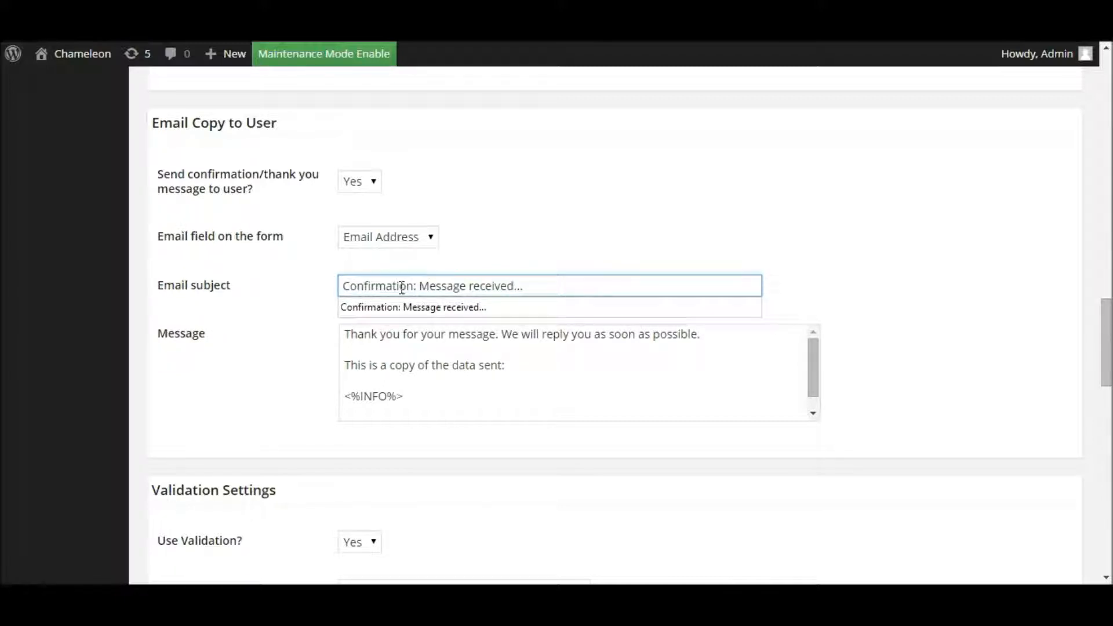
left_click_drag(535, 289, 332, 287)
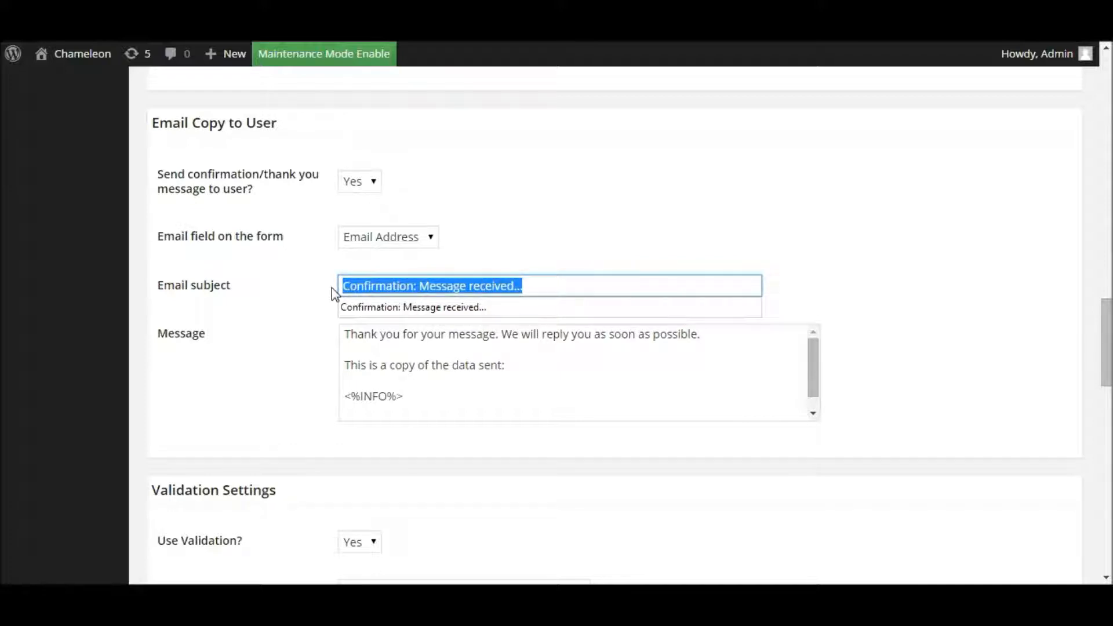
type("Thanks for ")
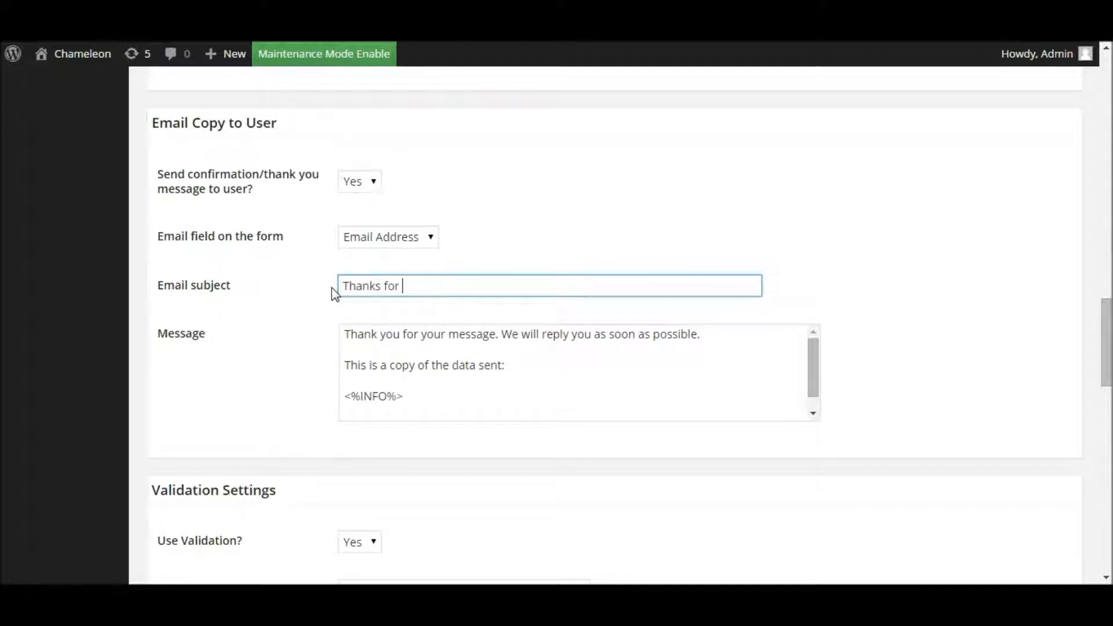
type("getting in toucj")
key("BackSpace")
type("h")
triple_click(458, 284)
type("Your enquiry through Self")
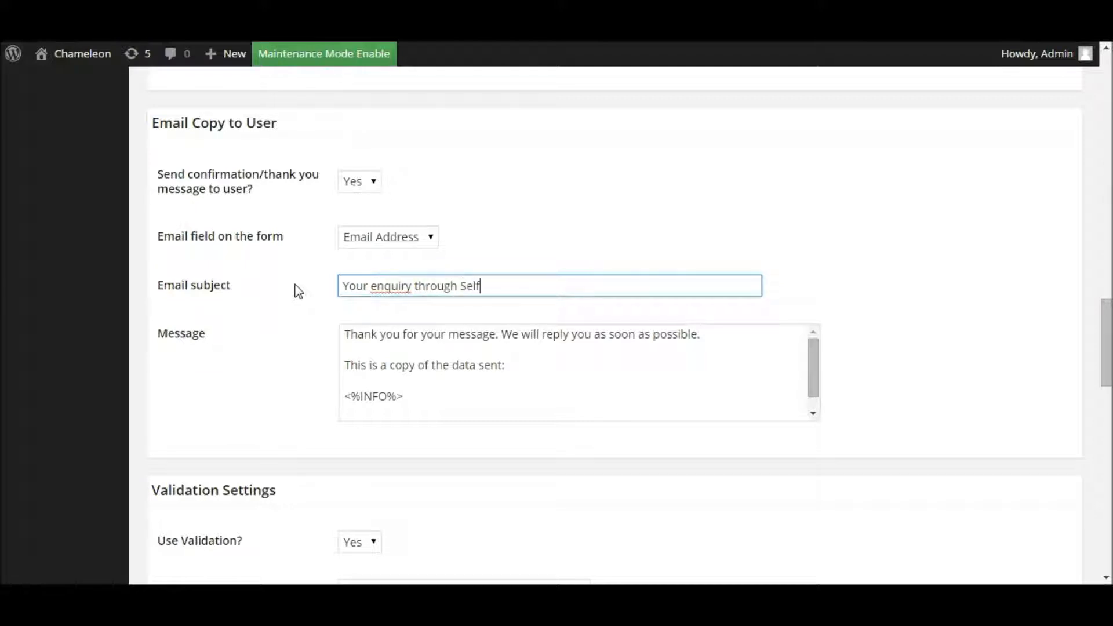
type("ie Websites")
Step: Review the confirmation message's opening lines and its <%INFO%> placeholder
mouse_move(349, 336)
left_mouse_down()
mouse_move(496, 353)
mouse_move(342, 328)
left_mouse_up()
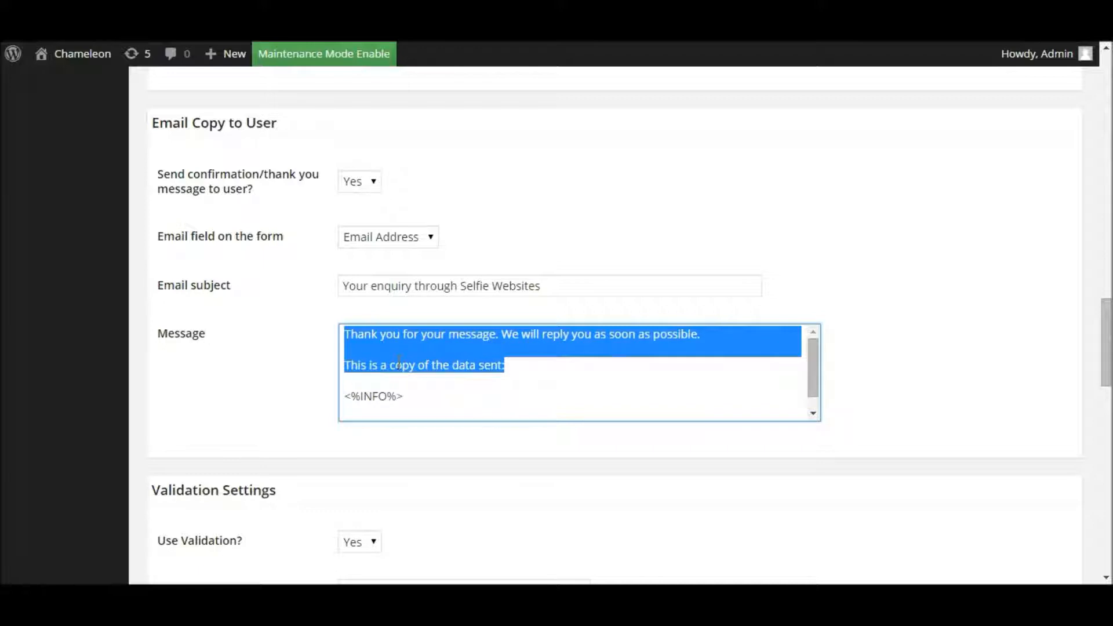
left_click(358, 333)
left_click_drag(344, 333, 515, 361)
left_click_drag(415, 397, 315, 393)
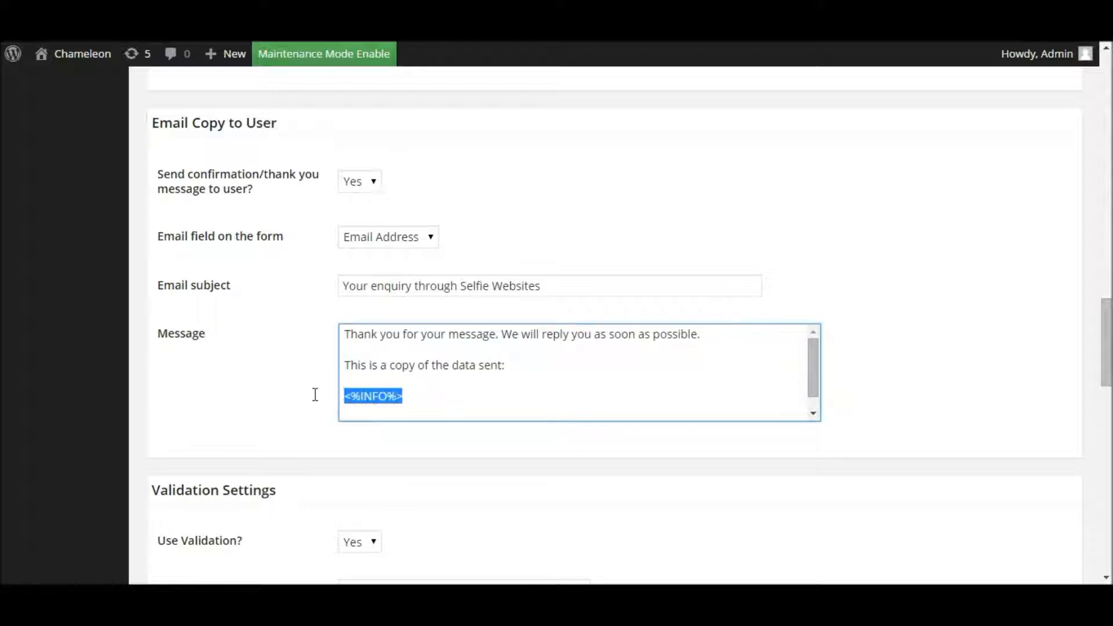
left_click(398, 371)
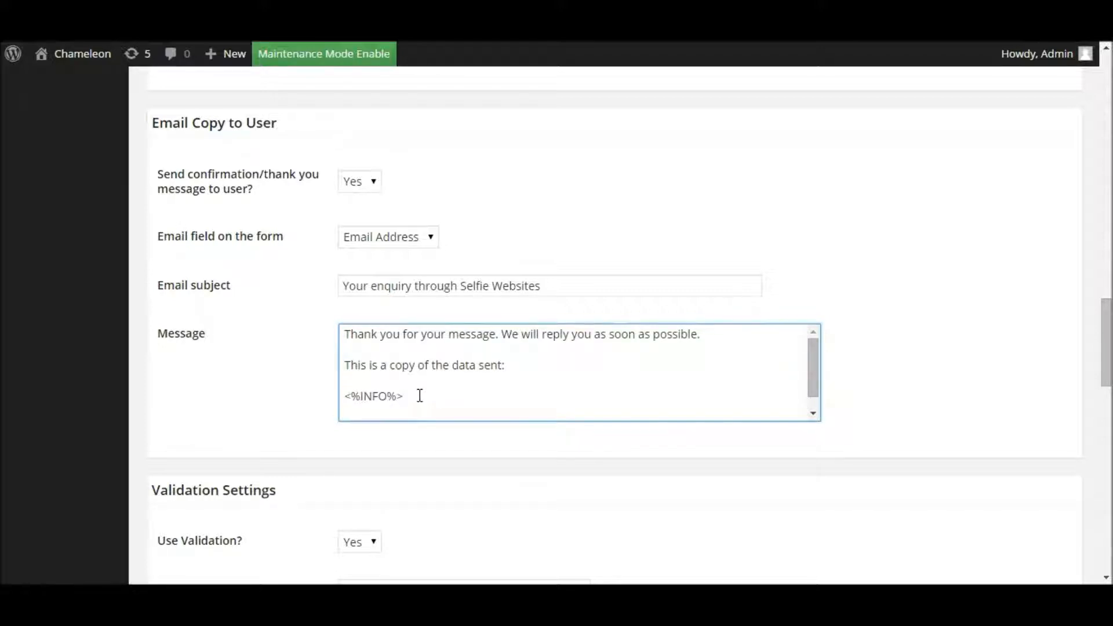
left_click_drag(1108, 313, 1107, 347)
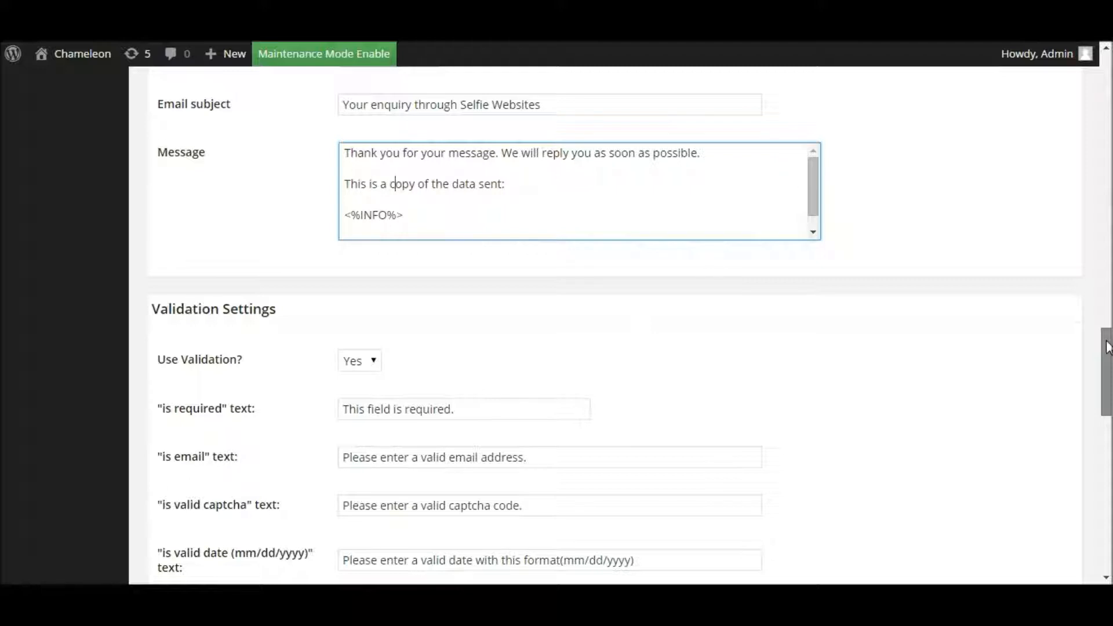
Step: Mark the Your Name field as Required in the Form Builder field settings
left_click_drag(1107, 346, 1108, 376)
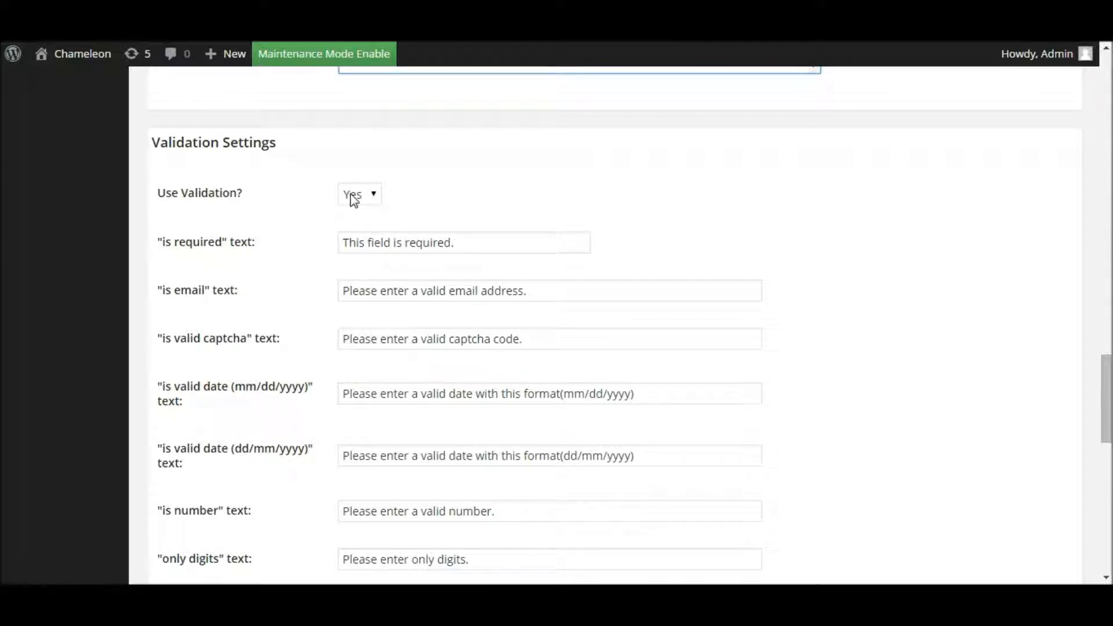
left_click_drag(1108, 383, 1108, 88)
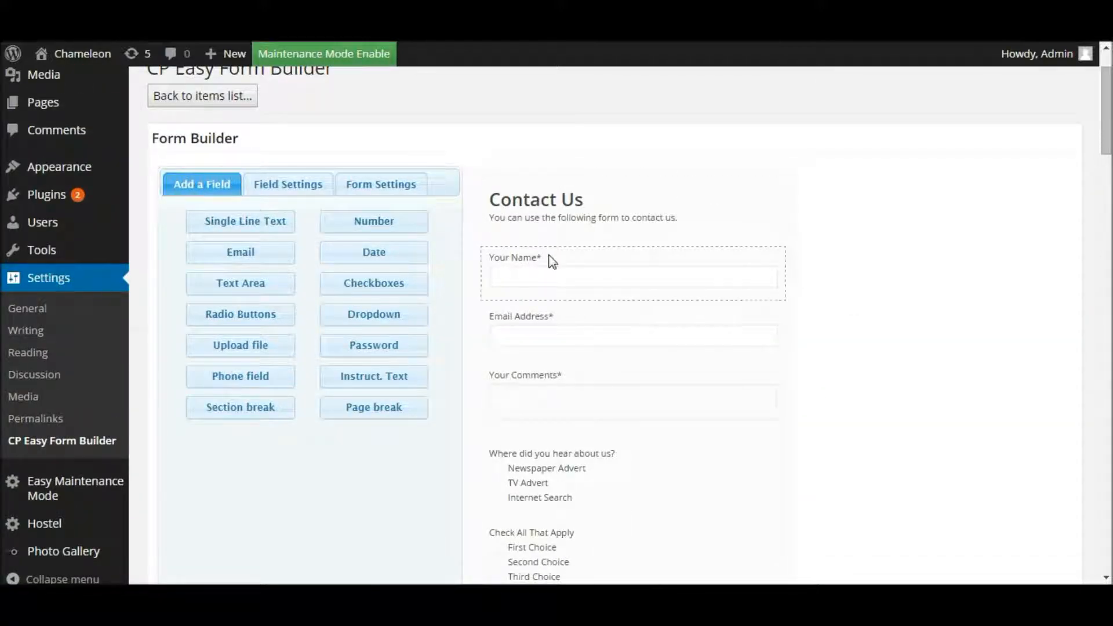
left_click(526, 270)
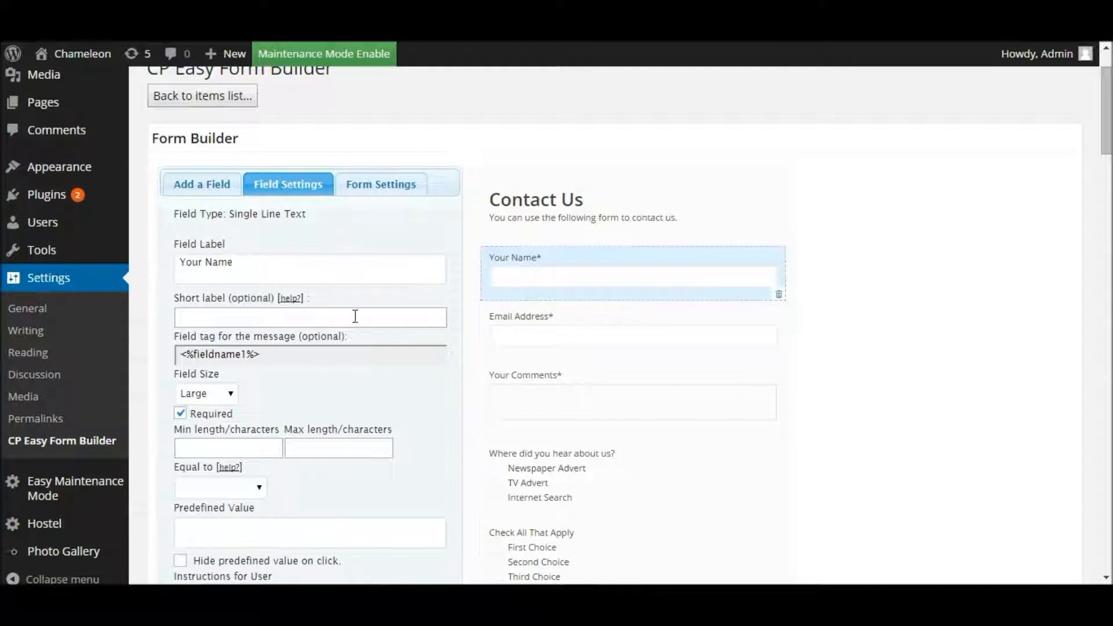
left_click(180, 415)
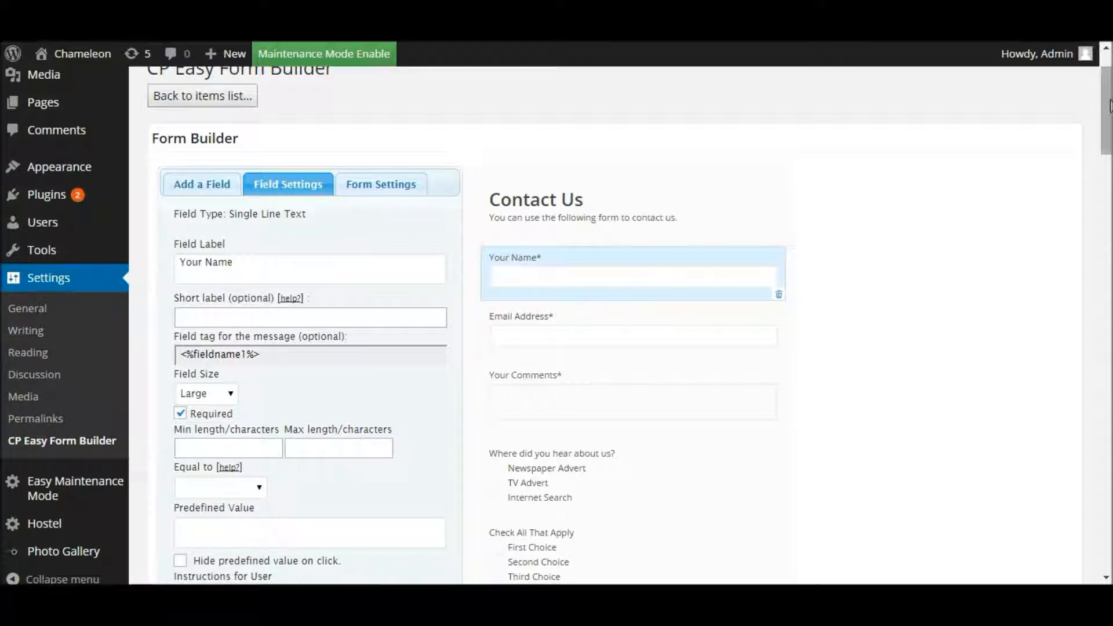
Step: Review the Validation Settings error messages, including 'This field is required'
left_click_drag(1104, 137, 1089, 409)
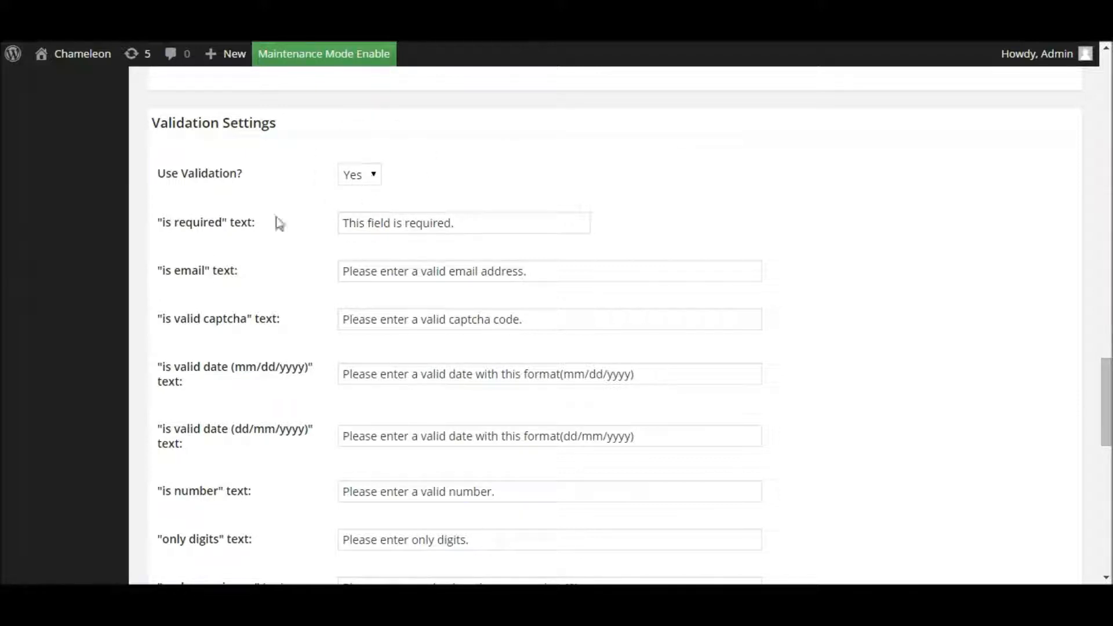
left_click_drag(487, 223, 315, 225)
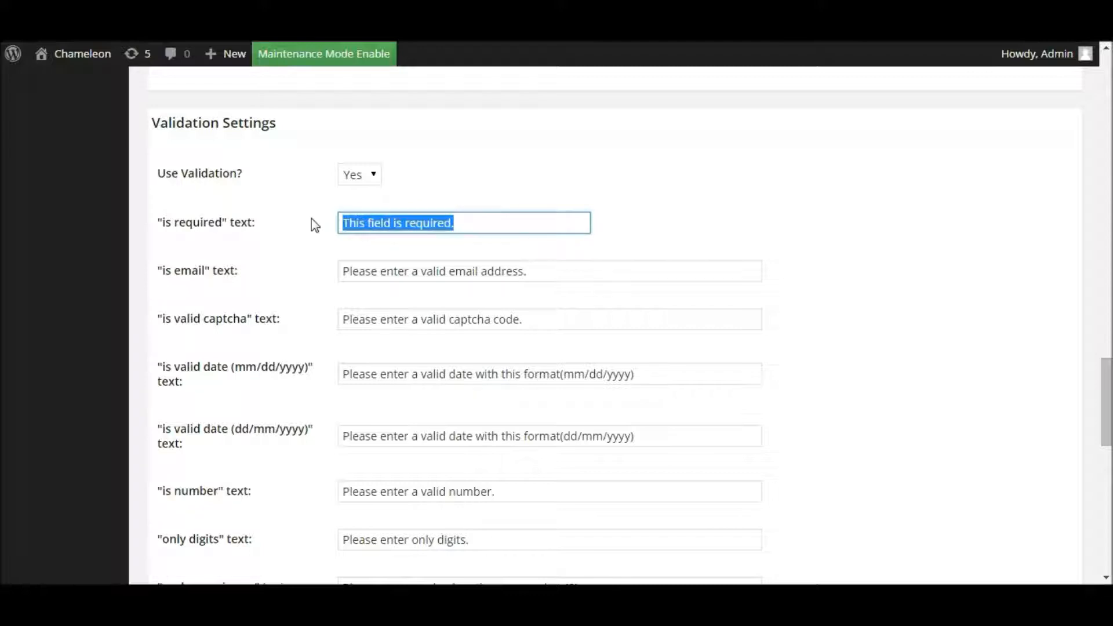
left_click_drag(560, 269, 321, 273)
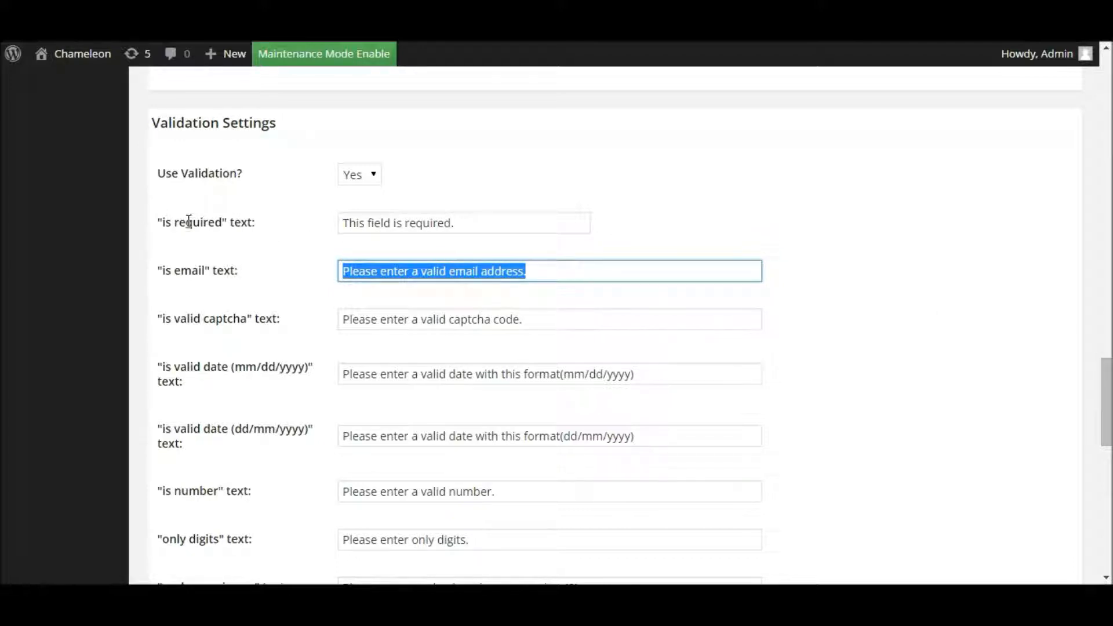
left_click(473, 222)
left_click_drag(473, 222, 319, 219)
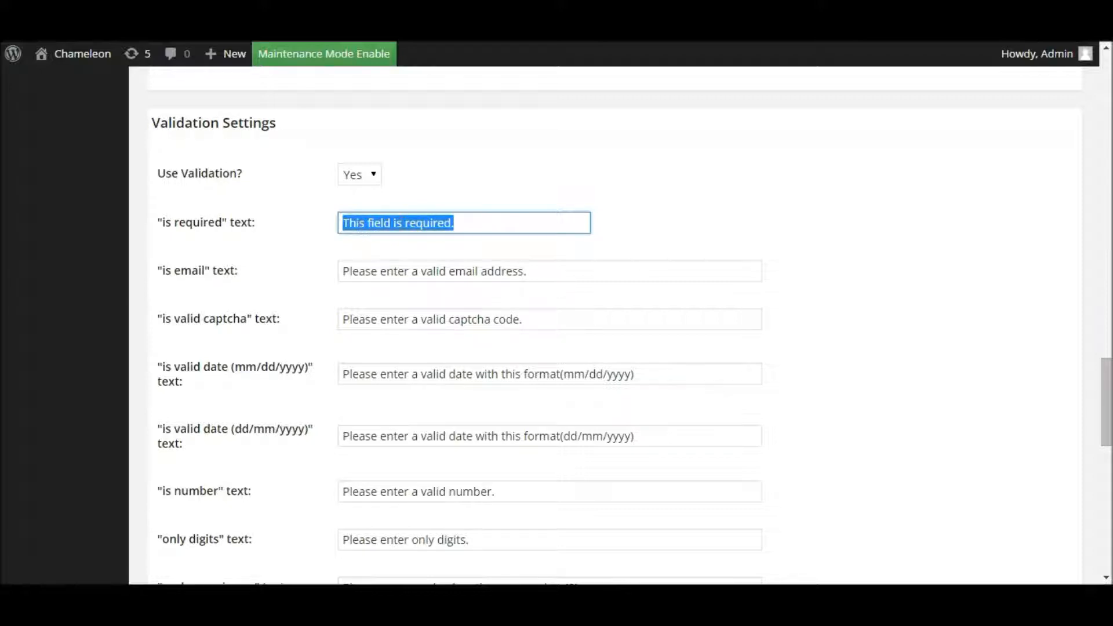
left_click(473, 226)
left_click(509, 190)
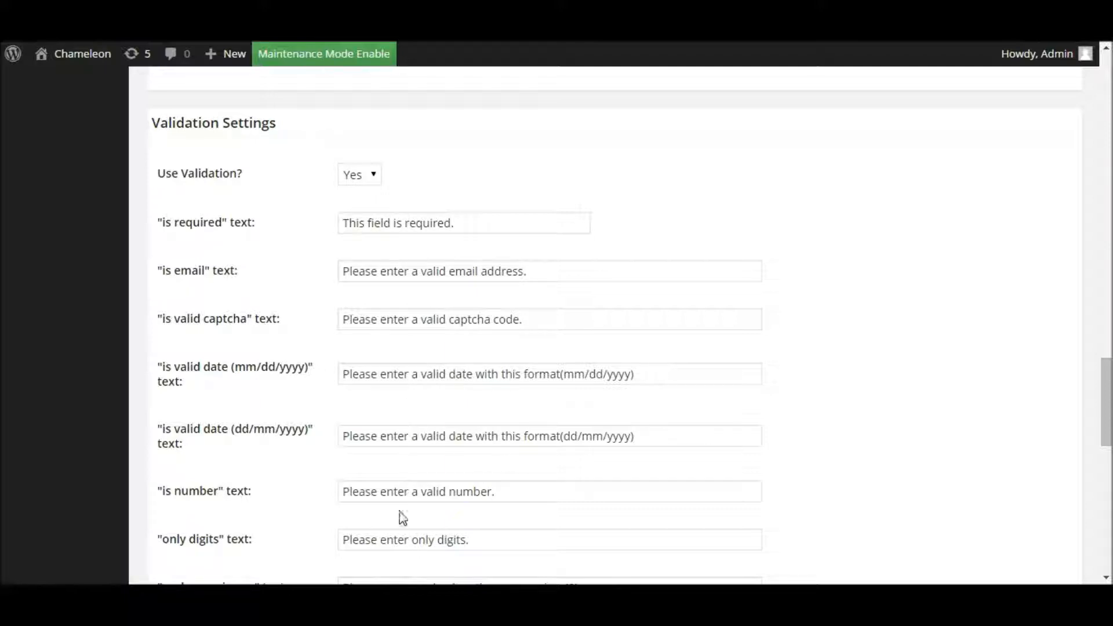
left_click_drag(1107, 373, 1085, 484)
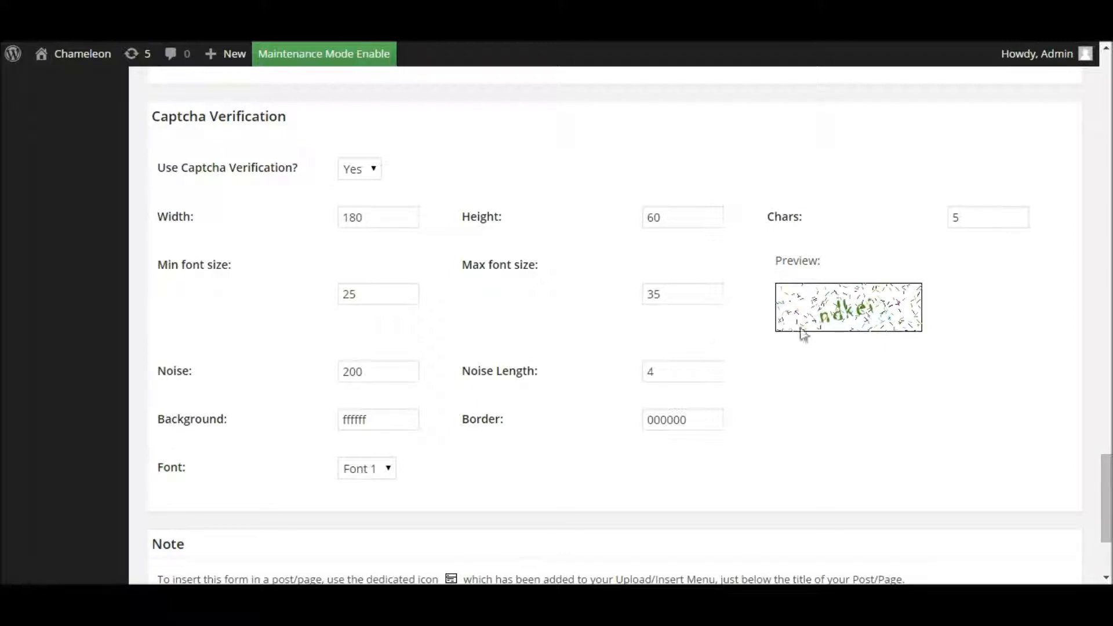
left_click(847, 310)
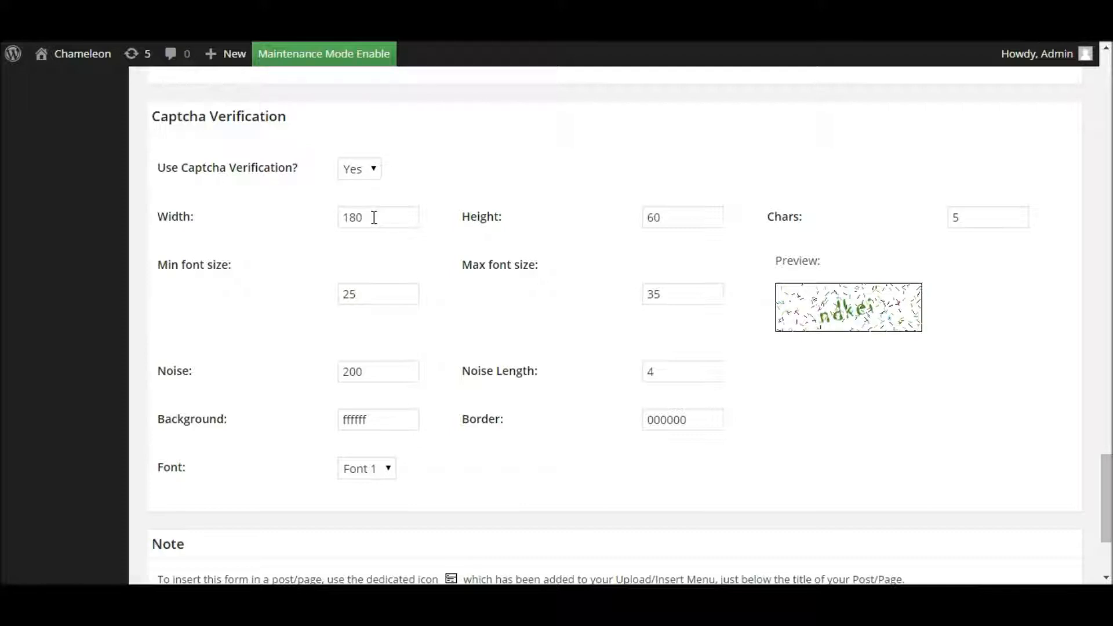
Step: Change the captcha noise value from 200 to 50
left_click_drag(373, 217, 336, 219)
left_click_drag(375, 293, 338, 294)
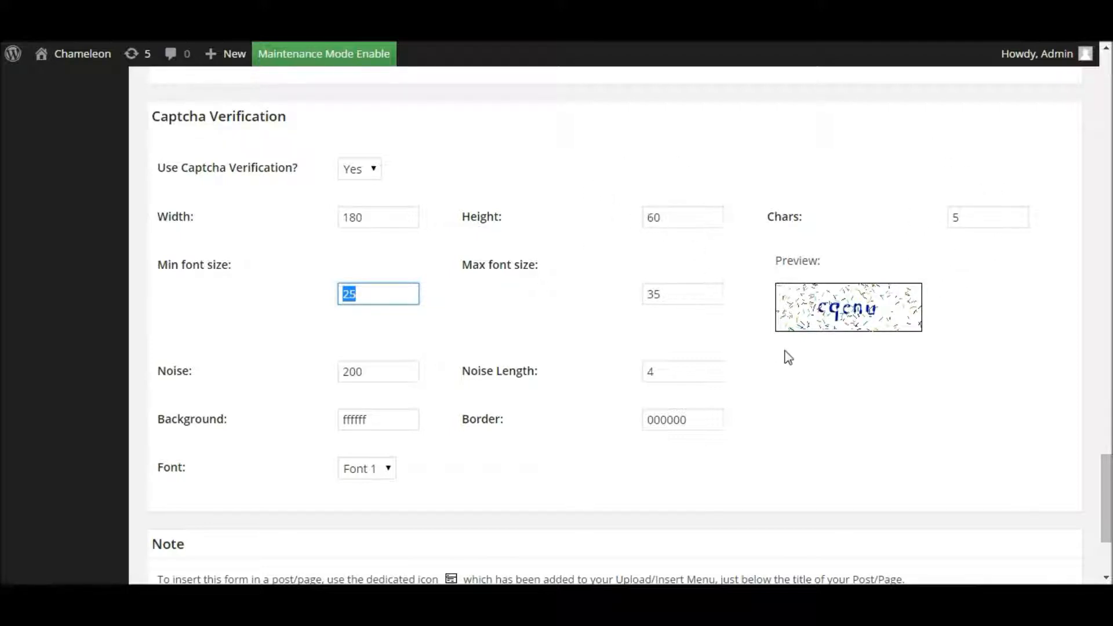
left_click(377, 293)
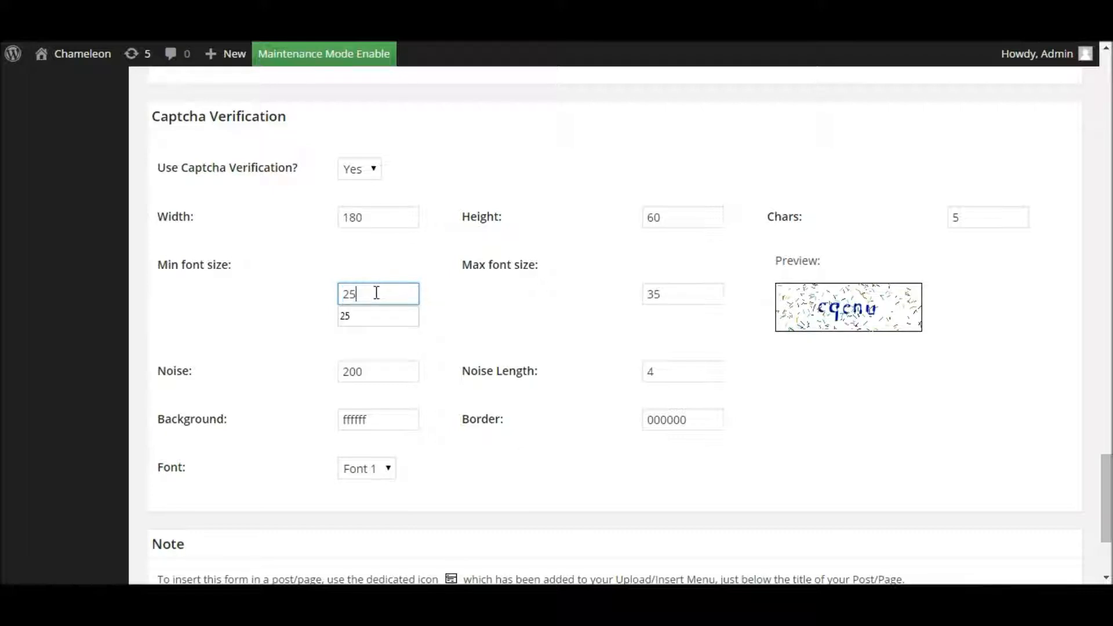
left_click(366, 372)
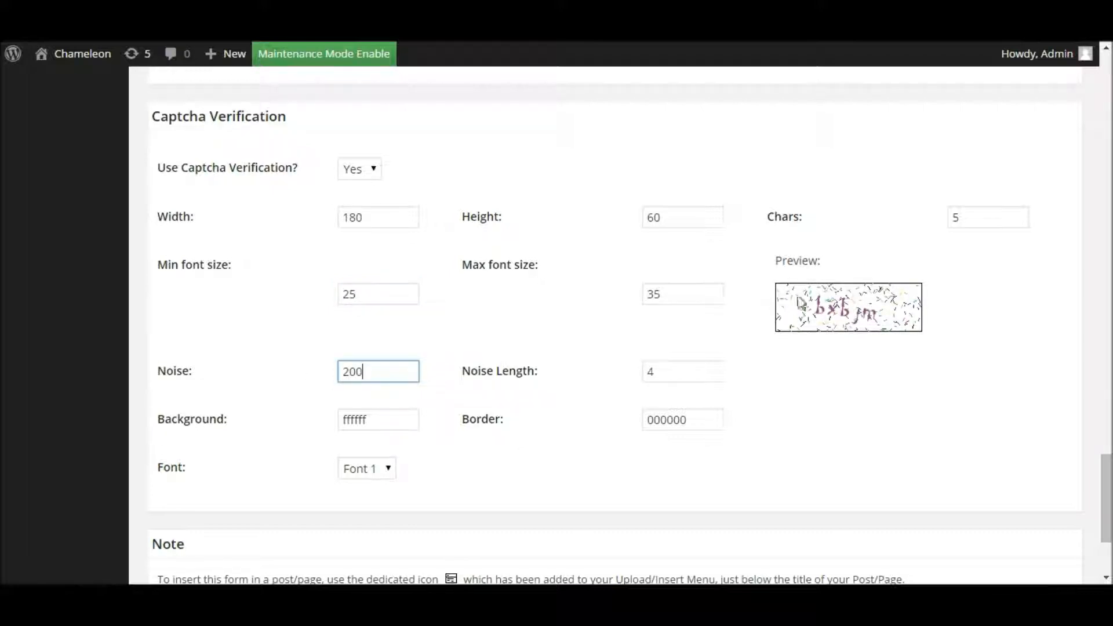
left_click_drag(385, 372, 323, 378)
type("50")
left_click(592, 404)
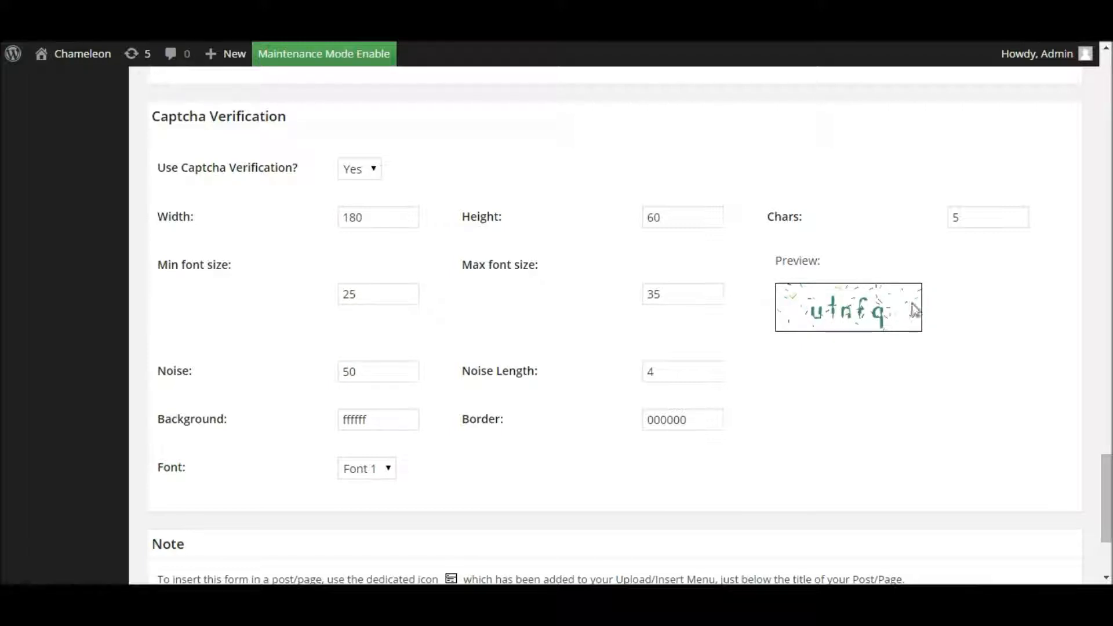
Step: Preview a captcha noise of 300, then set noise back to 50
double_click(373, 371)
type("300")
left_click(850, 388)
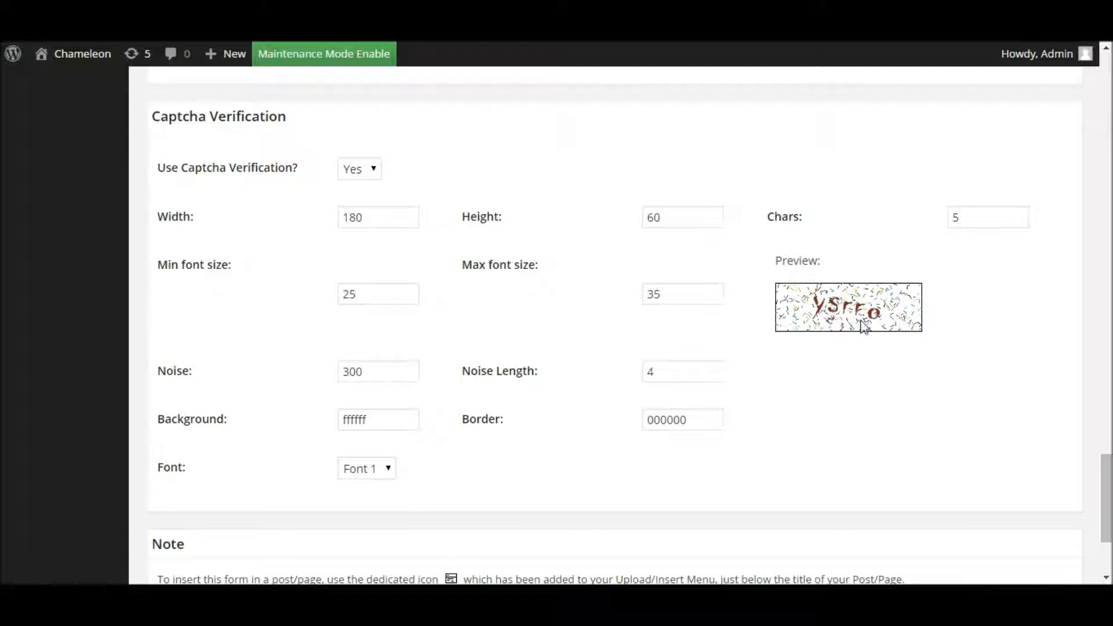
double_click(389, 374)
type("50")
left_click(311, 329)
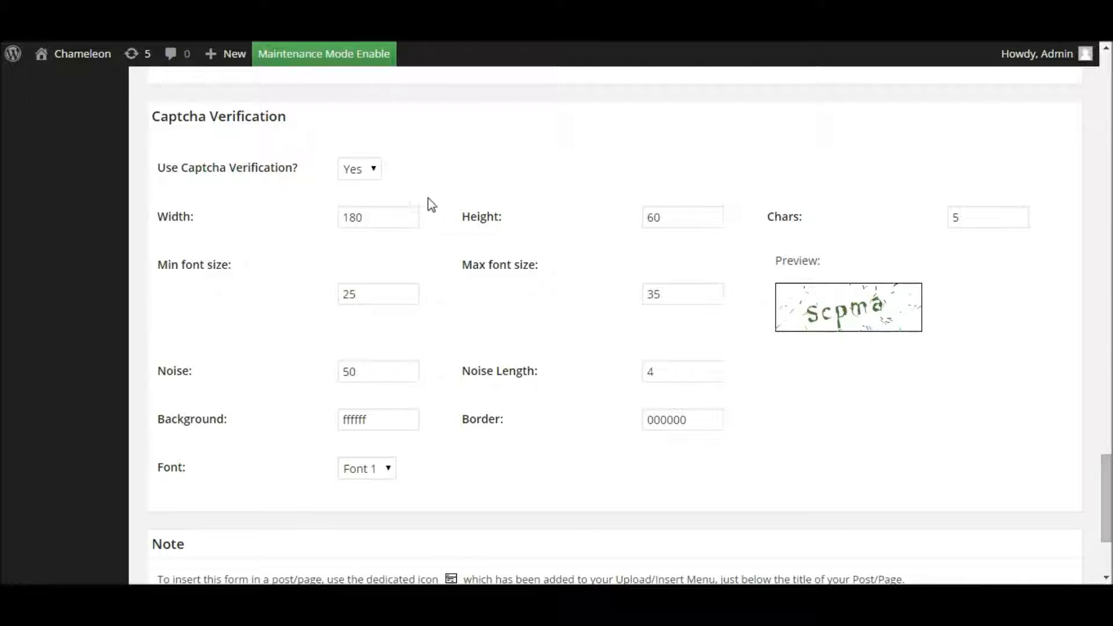
Step: Keep Use Captcha Verification set to Yes
left_click(372, 168)
left_click(442, 169)
left_click(1111, 451)
left_click_drag(1108, 435, 1093, 545)
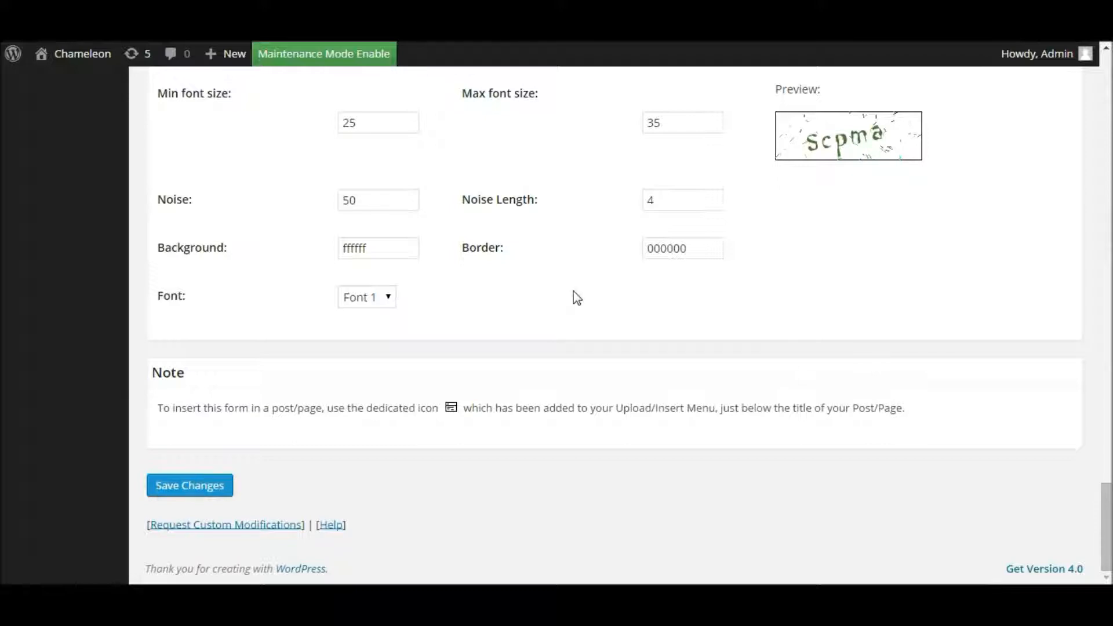
Step: Save the captcha settings and return to the items list
left_click(186, 492)
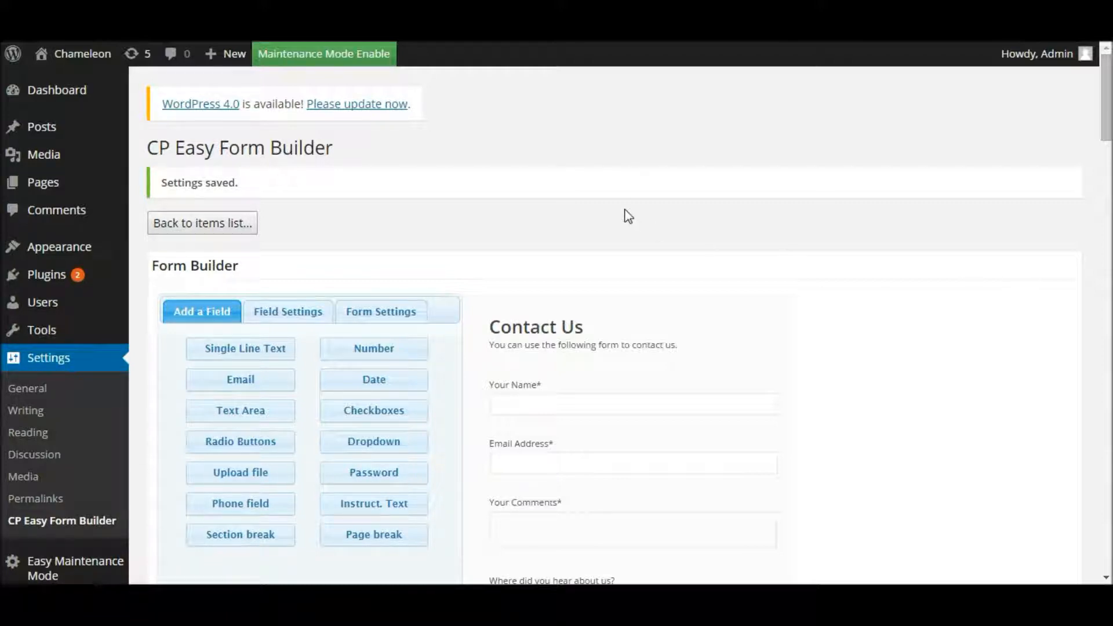
left_click(194, 226)
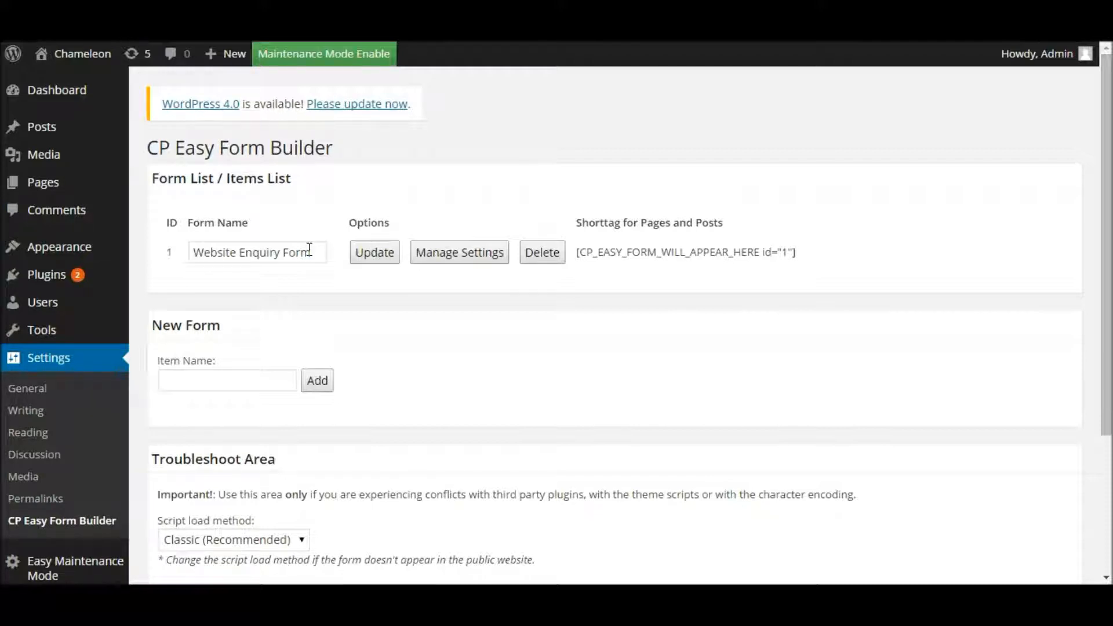
Step: Copy the Website Enquiry Form's shortcode and go to the Pages list
left_click(587, 222)
left_click_drag(576, 253, 812, 260)
left_click(812, 259)
left_click_drag(576, 253, 795, 253)
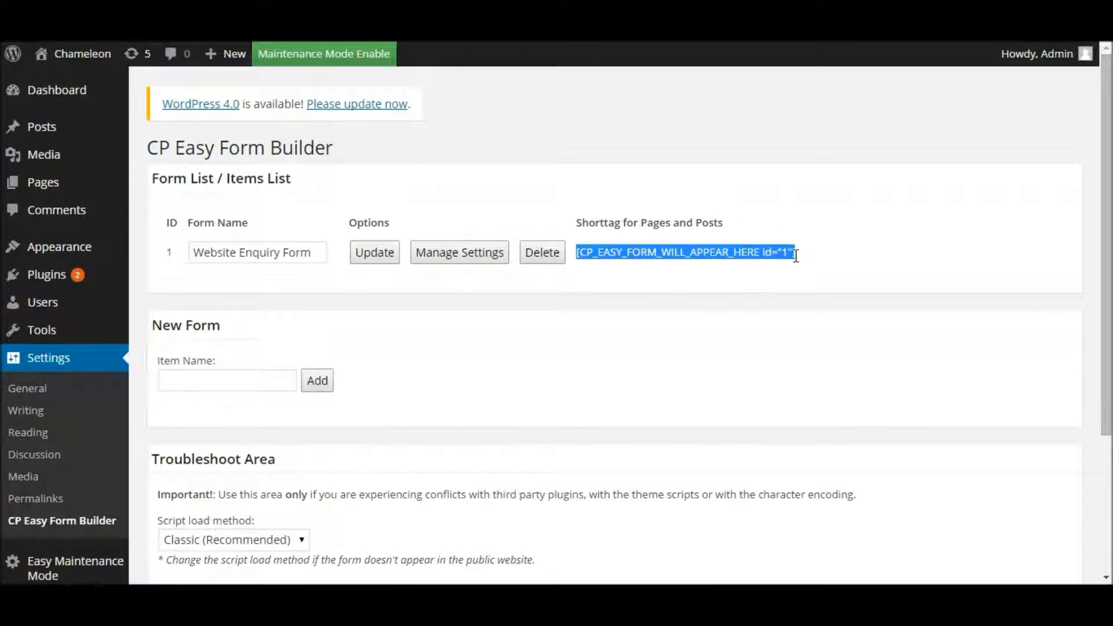
right_click(764, 255)
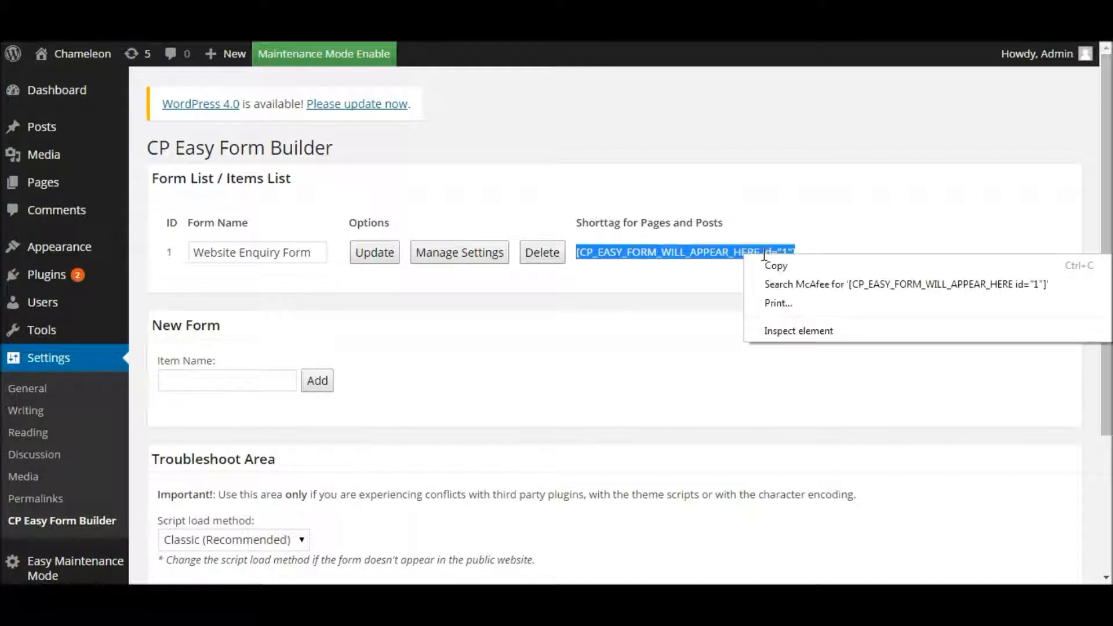
left_click(797, 272)
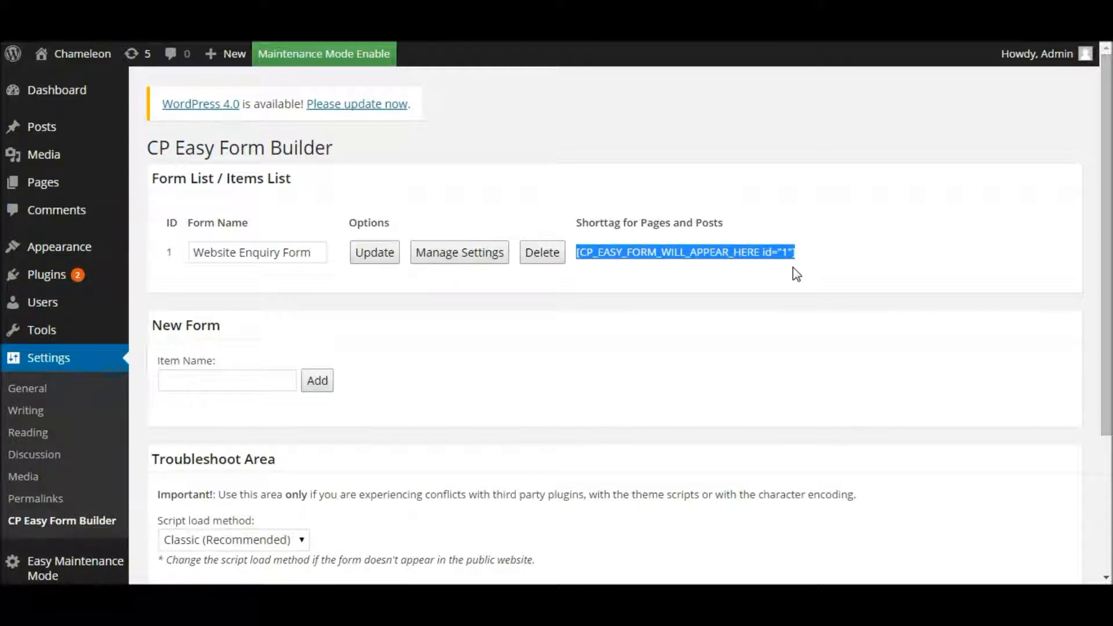
left_click(59, 184)
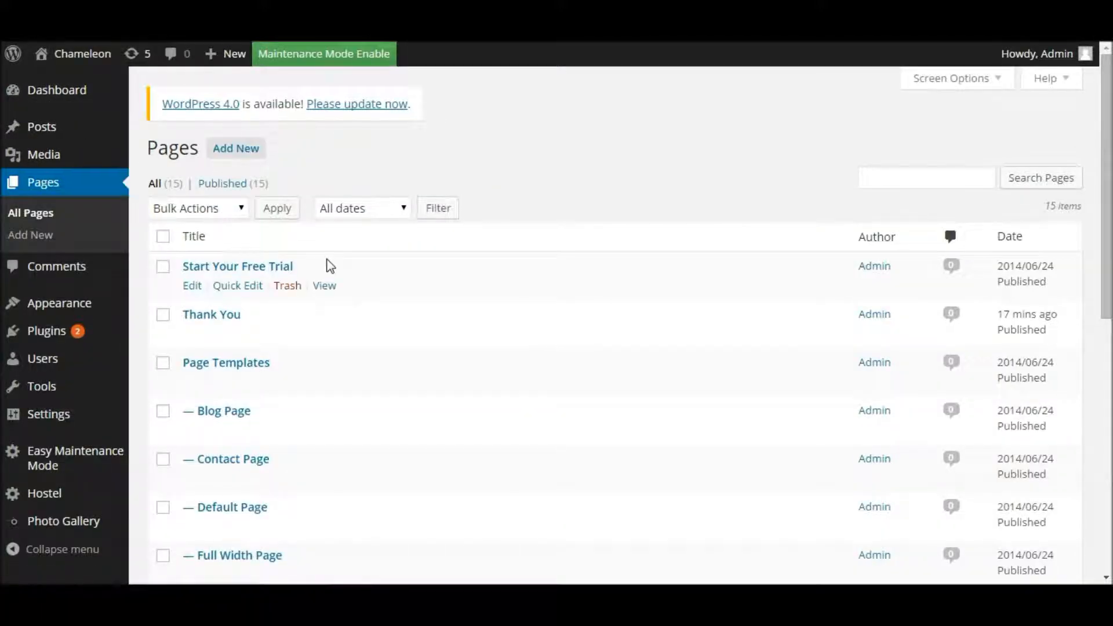
Step: Paste the [CP_EASY_FORM_WILL_APPEAR_HERE id="1"] shortcode into the Contact Page body and update it
scroll(319, 293, "down", 3)
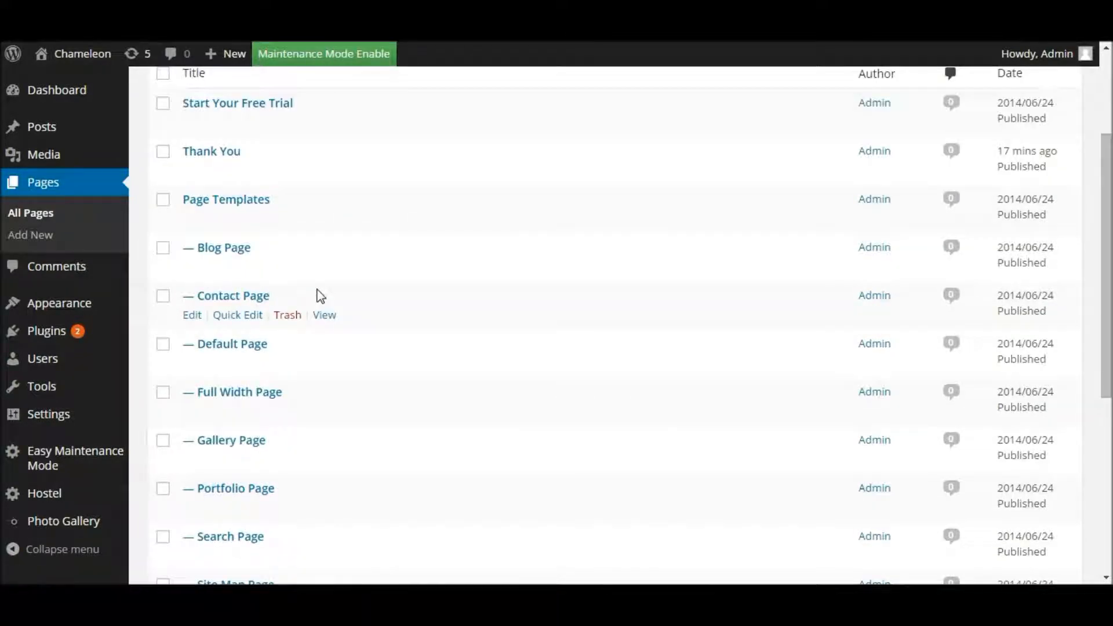
scroll(321, 297, "down", 2)
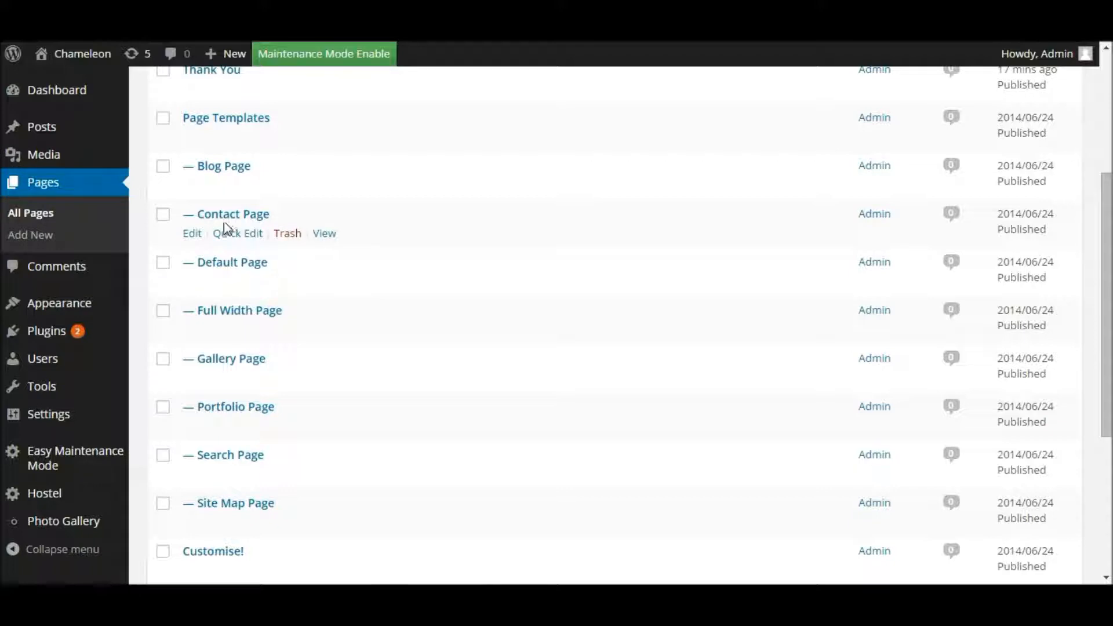
left_click(196, 234)
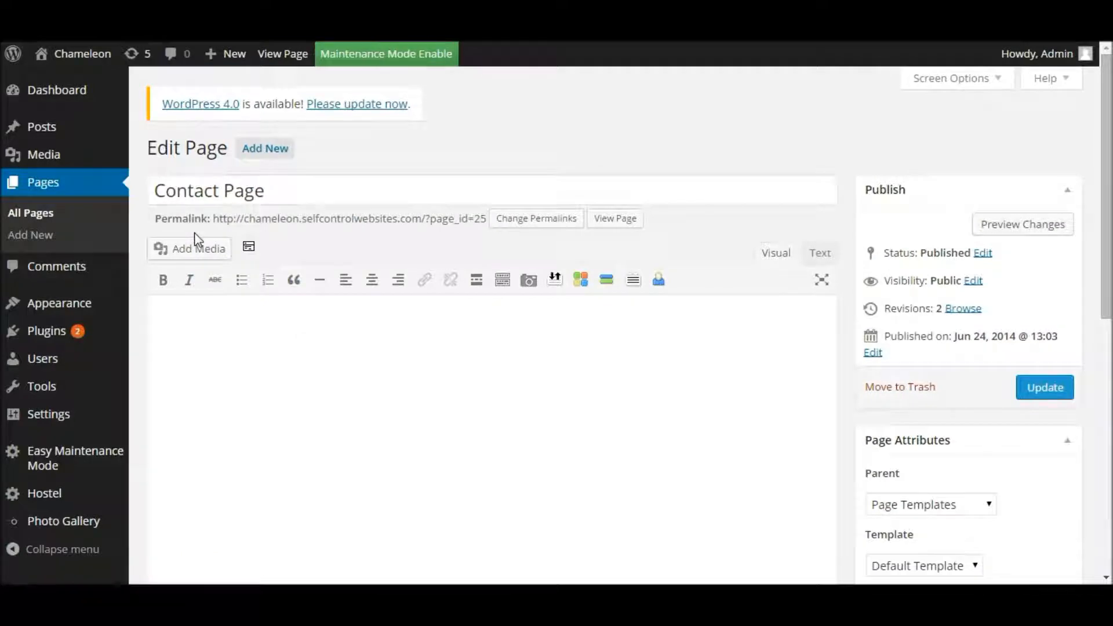
left_click(210, 361)
type("[CP_EASY_FORM_WILL_APPEAR_HERE id=\"1\"]")
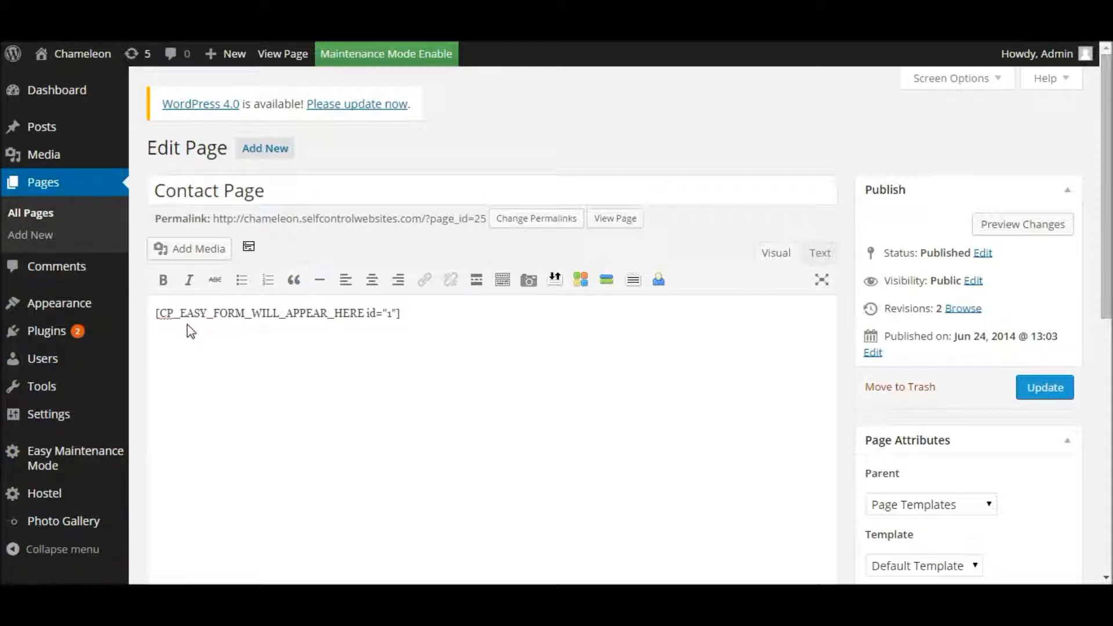
right_click(412, 314)
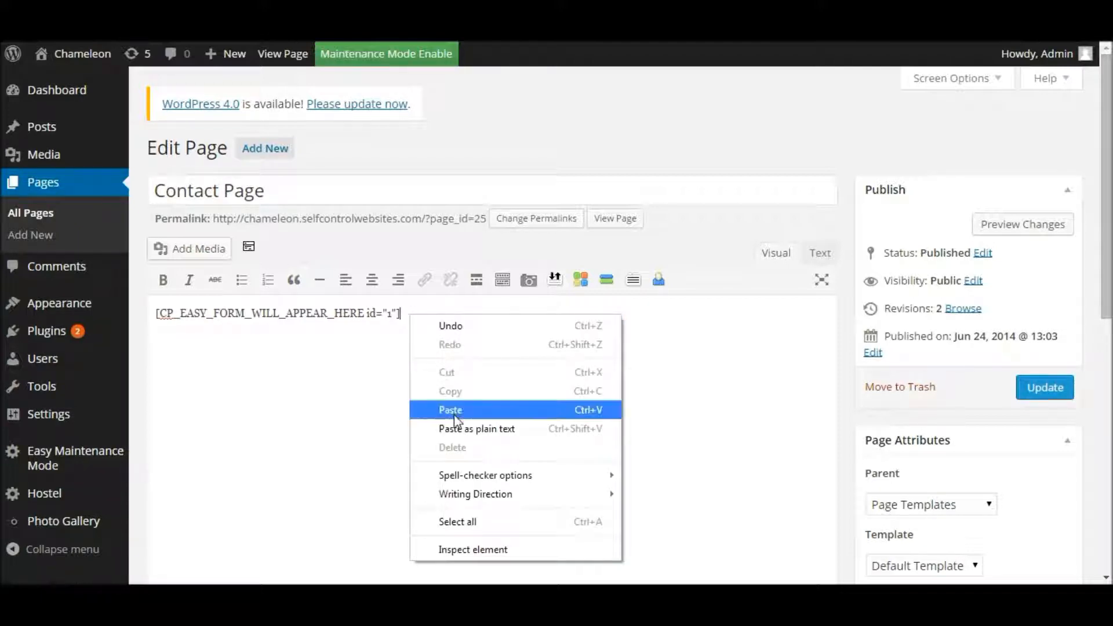
left_click(713, 380)
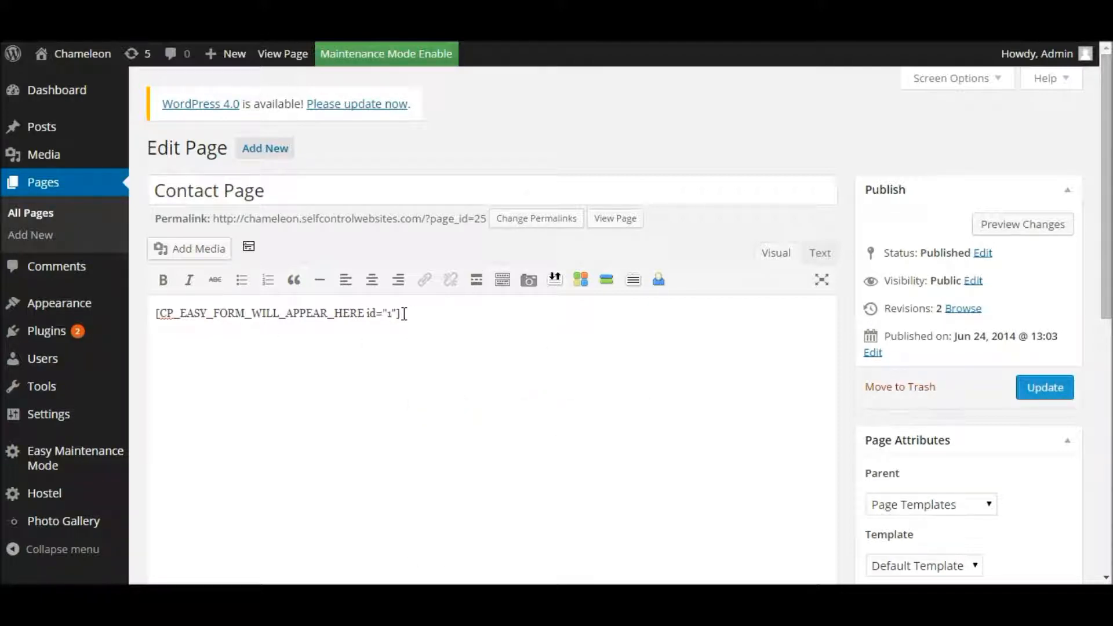
left_click_drag(401, 314, 156, 313)
left_click(580, 330)
left_click(1046, 387)
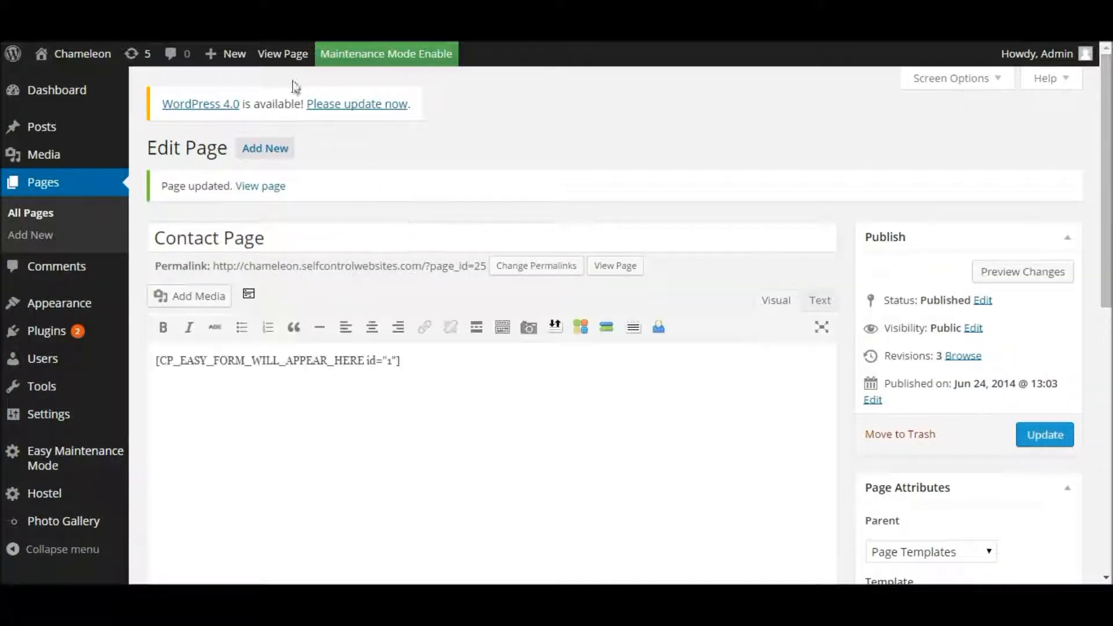
Step: View the live Contact Page and scroll through the enquiry form and security code
left_click(286, 60)
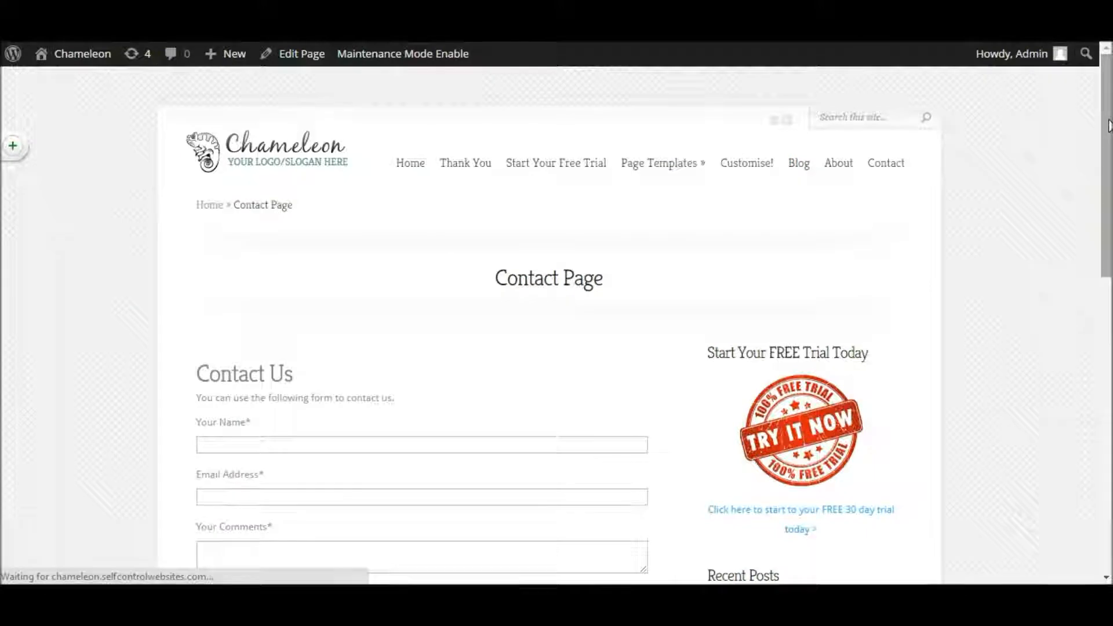
scroll(388, 300, "down", 2)
scroll(388, 298, "down", 2)
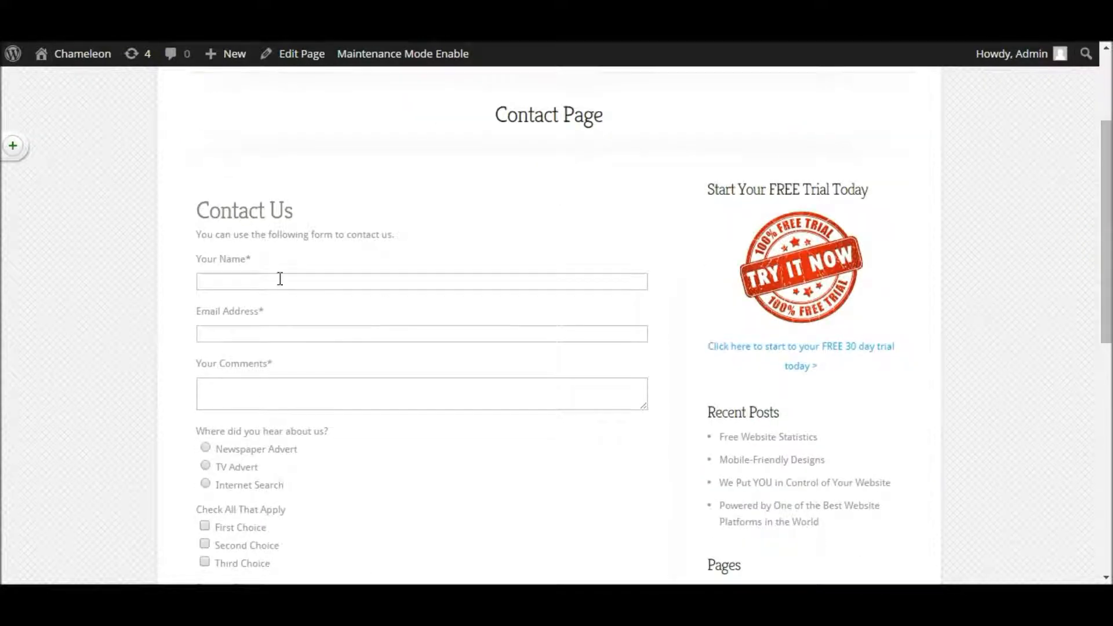
scroll(280, 282, "down", 1)
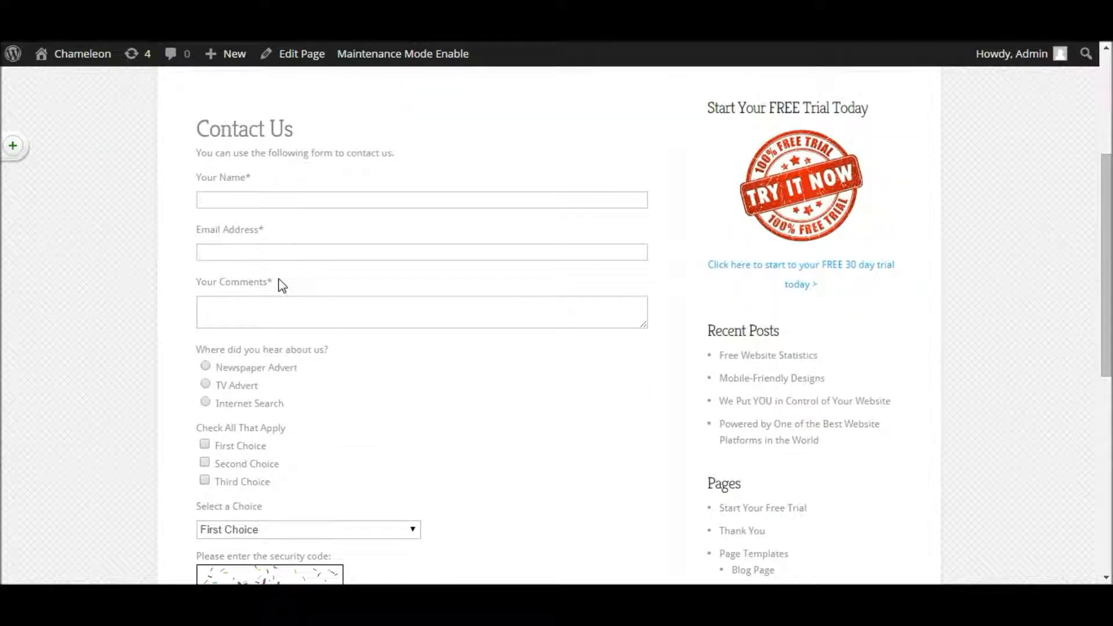
scroll(281, 284, "down", 1)
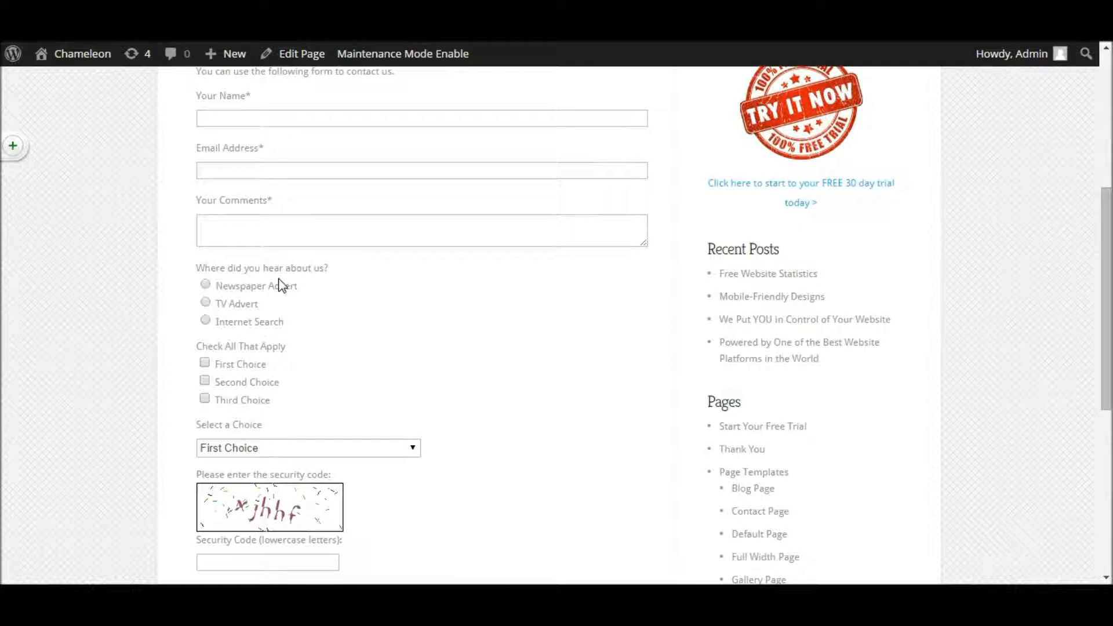
scroll(280, 285, "up", 1)
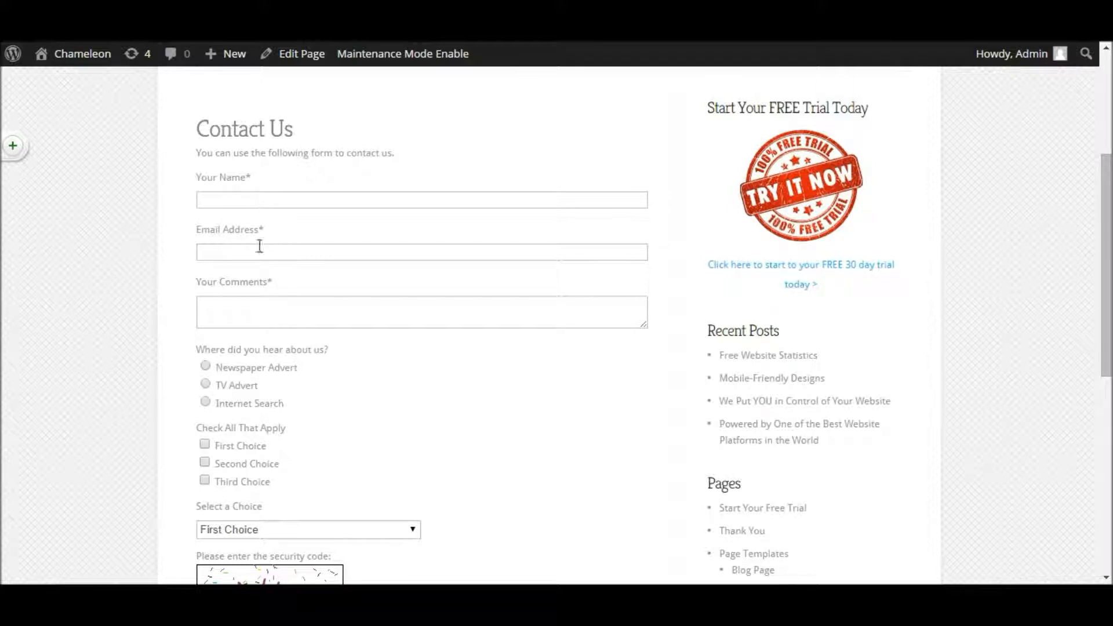
left_click(203, 282)
mouse_move(75, 55)
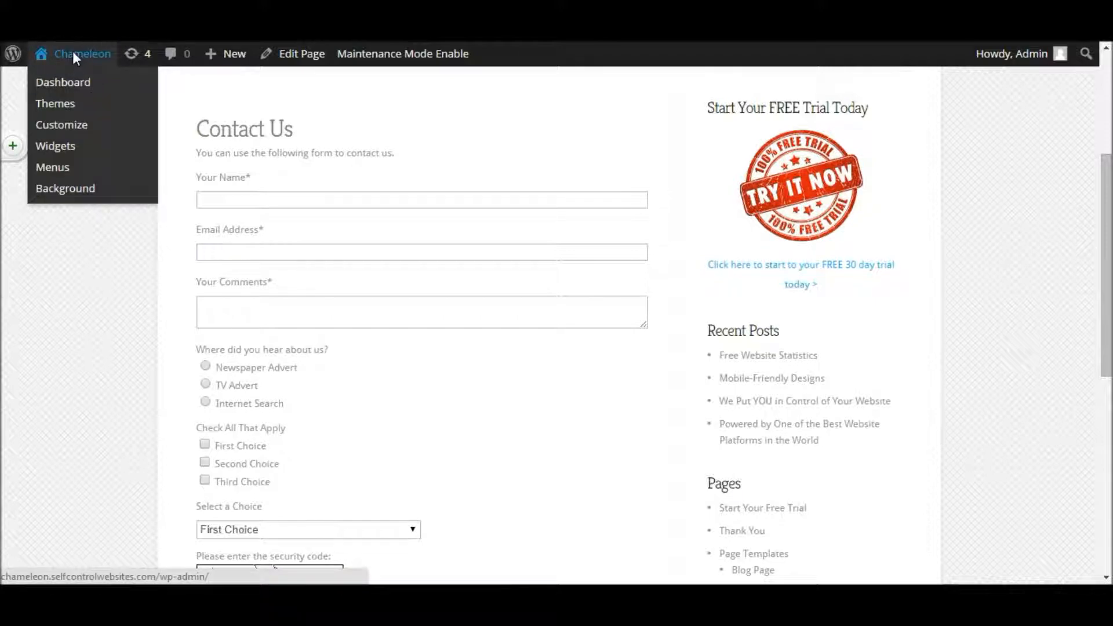
Step: Go from the Dashboard to Settings > CP Easy Form Builder
left_click(75, 54)
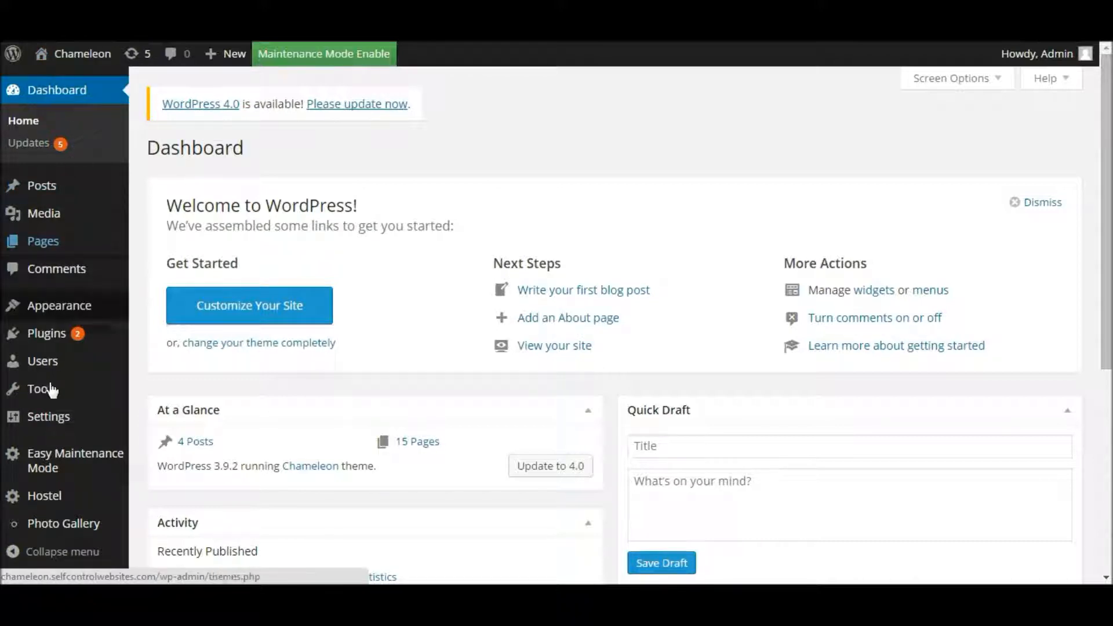
mouse_move(48, 423)
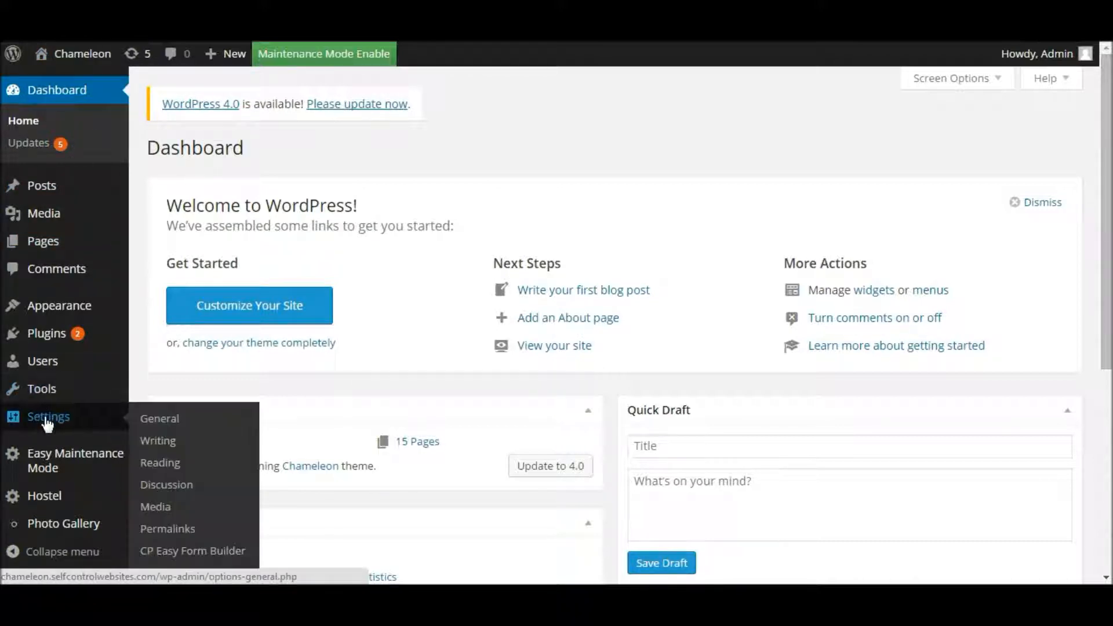
left_click(176, 556)
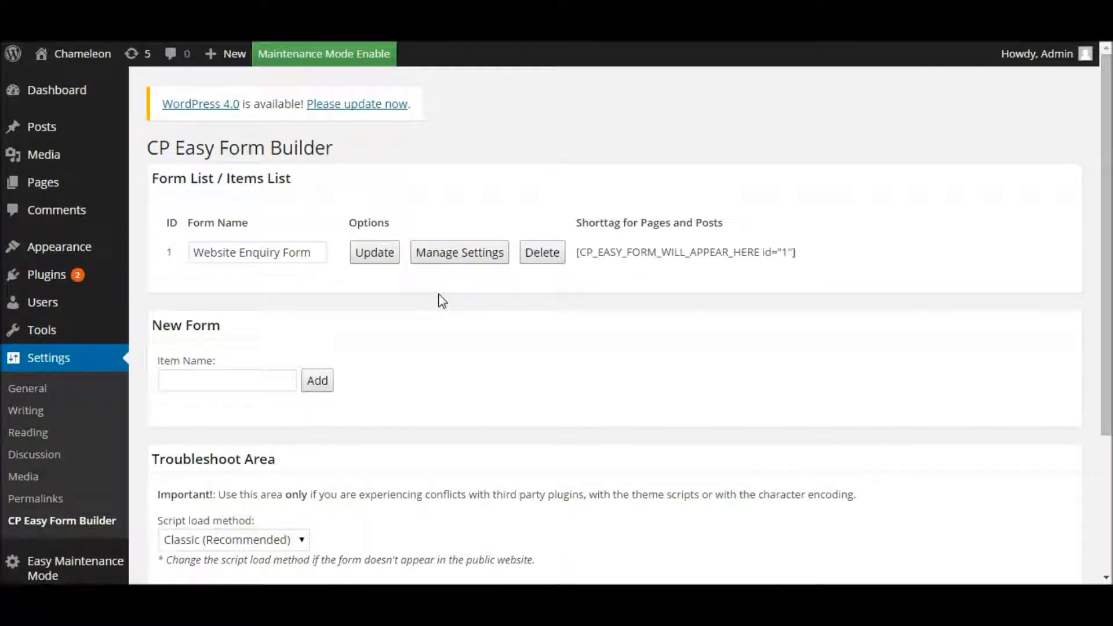
Step: Relabel the Your Comments field as 'Subject' and save the form
left_click(458, 255)
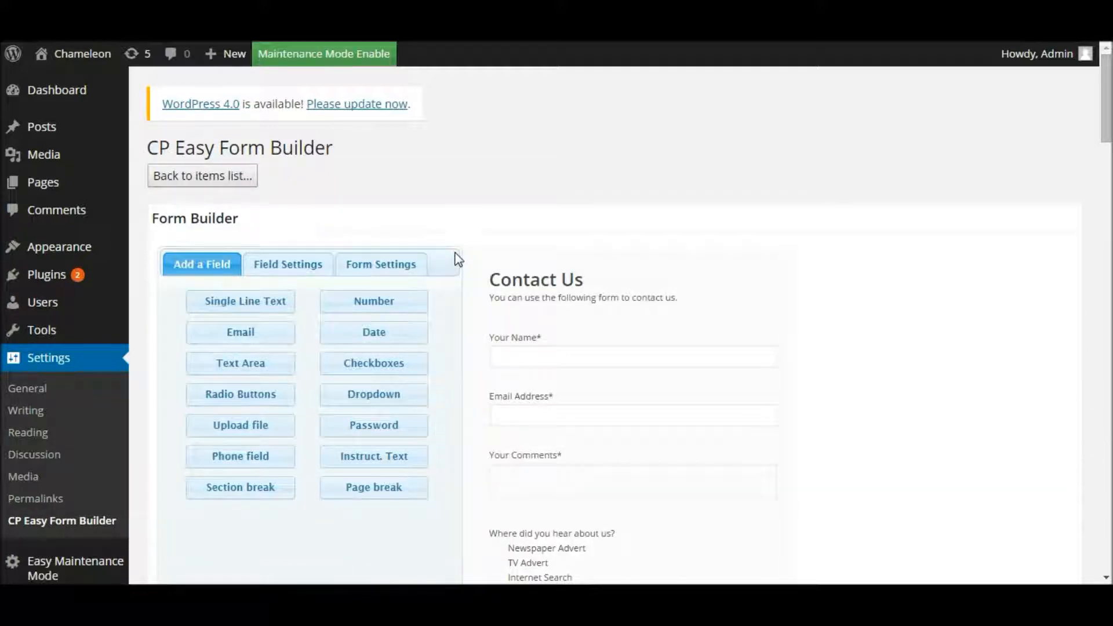
left_click_drag(1109, 135, 1110, 152)
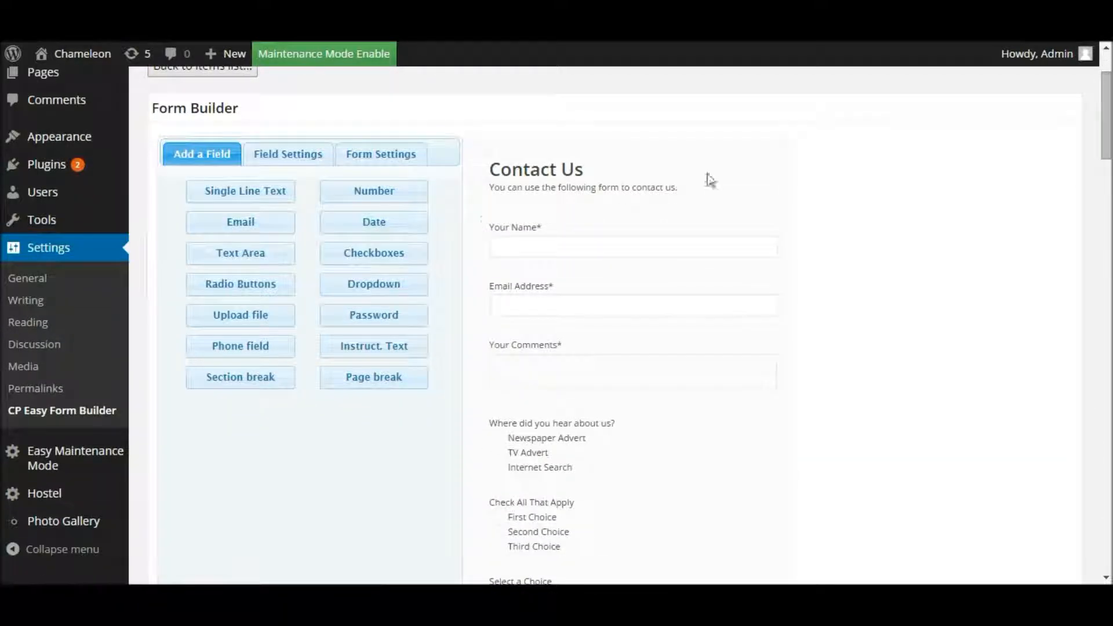
left_click(535, 358)
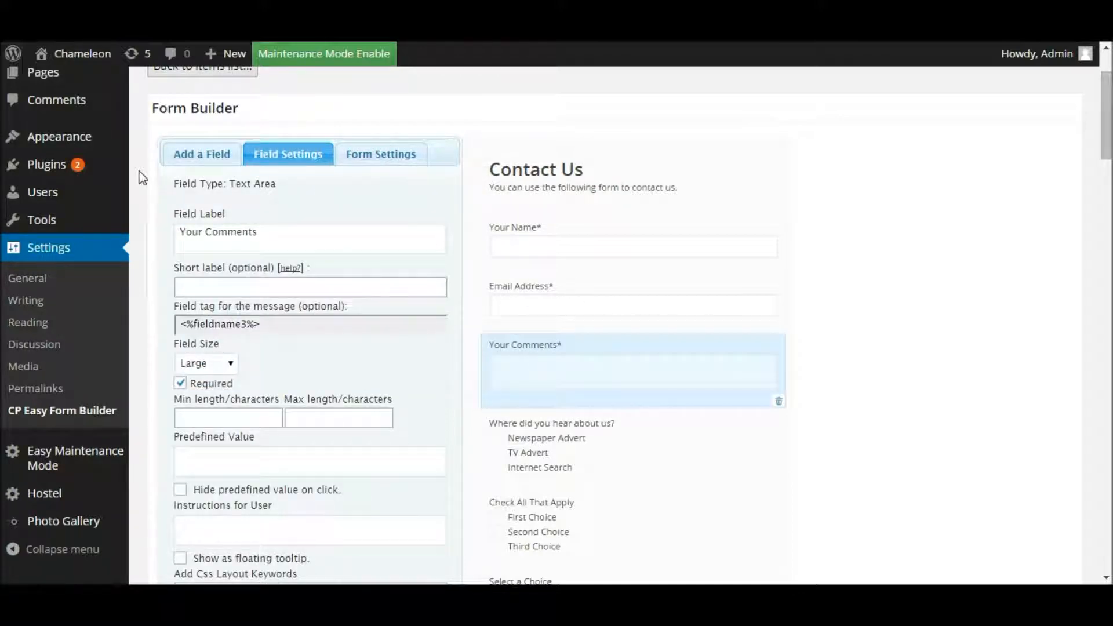
left_click_drag(263, 229, 180, 226)
type("Subject")
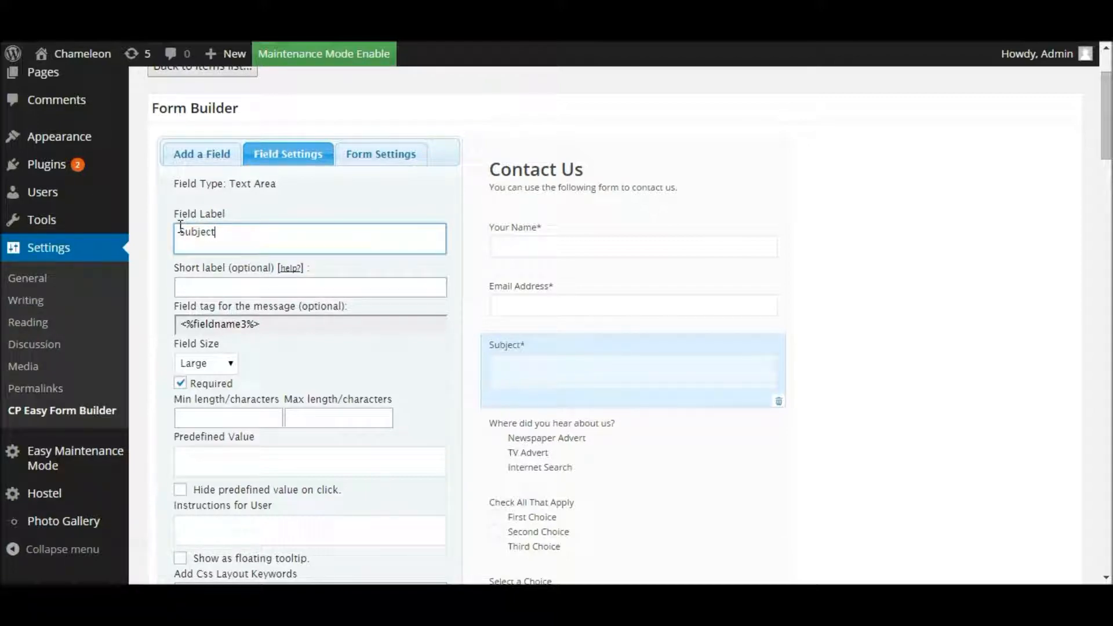
left_click_drag(1108, 135, 1104, 561)
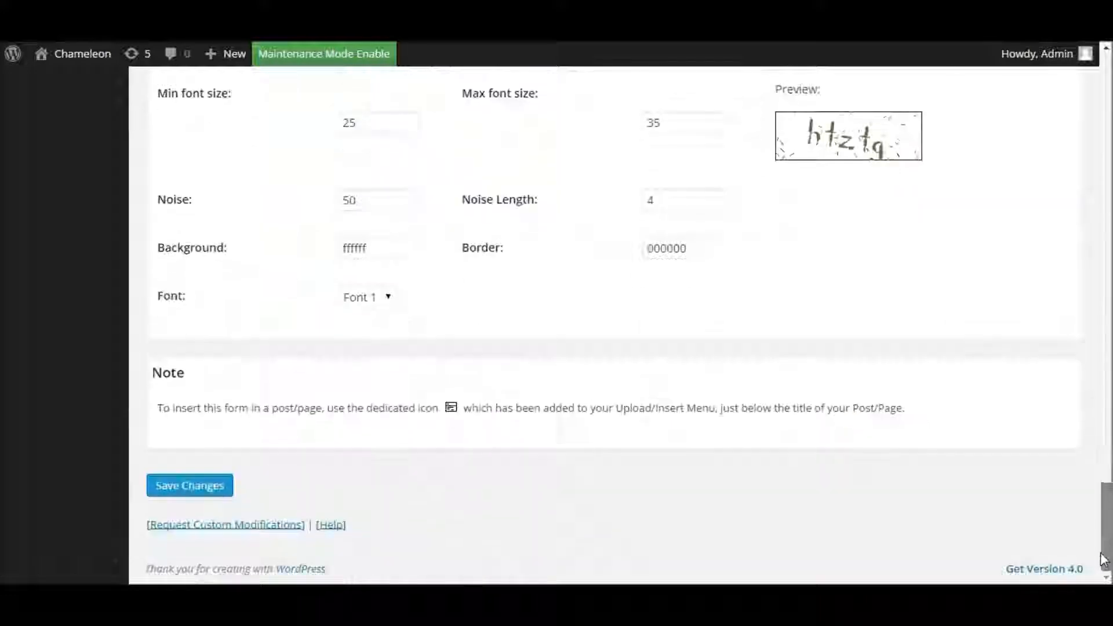
left_click(192, 491)
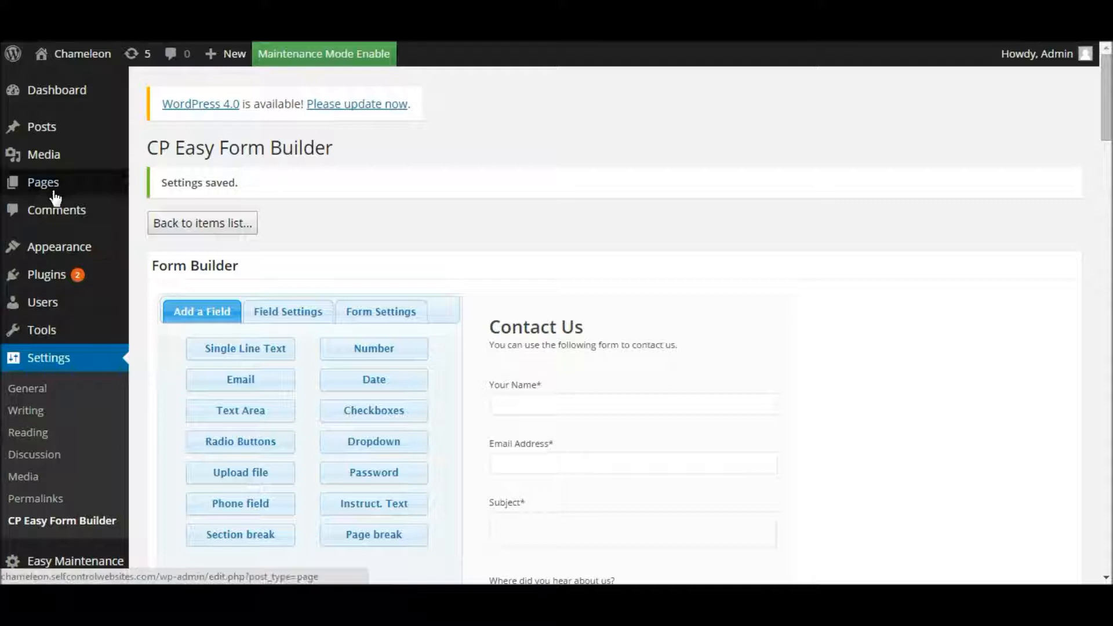
Step: View the live Contact Page from All Pages and check the Subject field
mouse_move(53, 191)
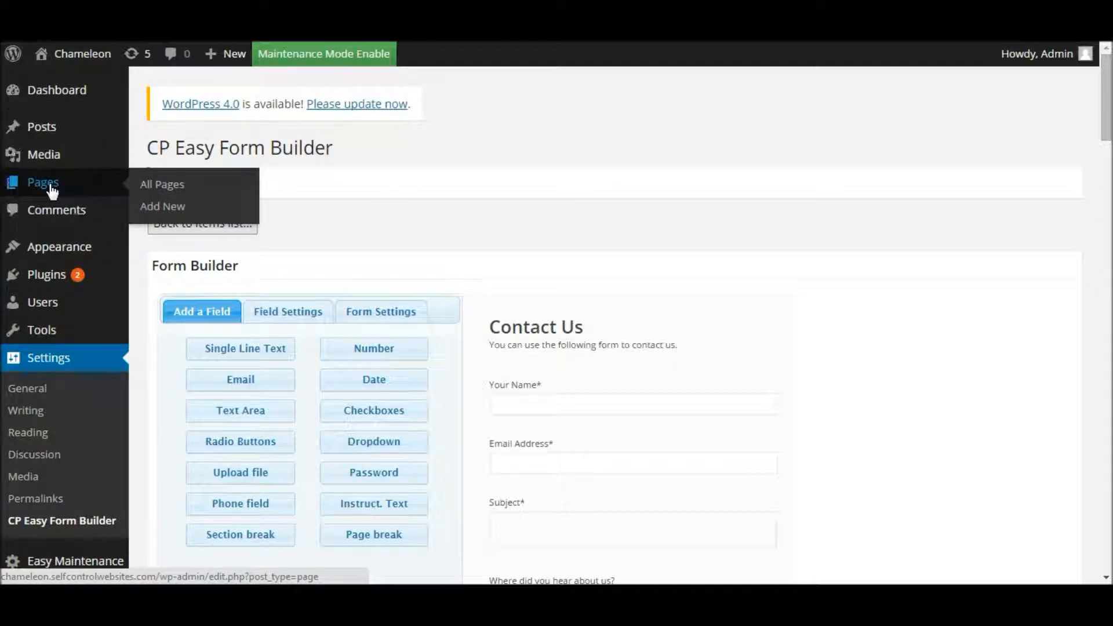
left_click(53, 190)
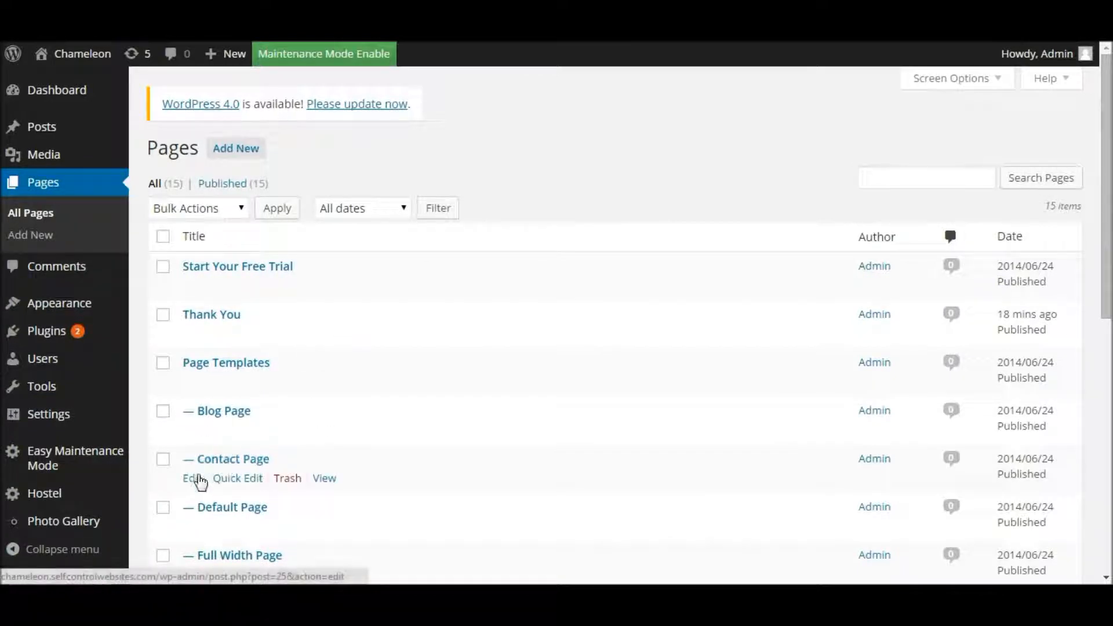
left_click(323, 481)
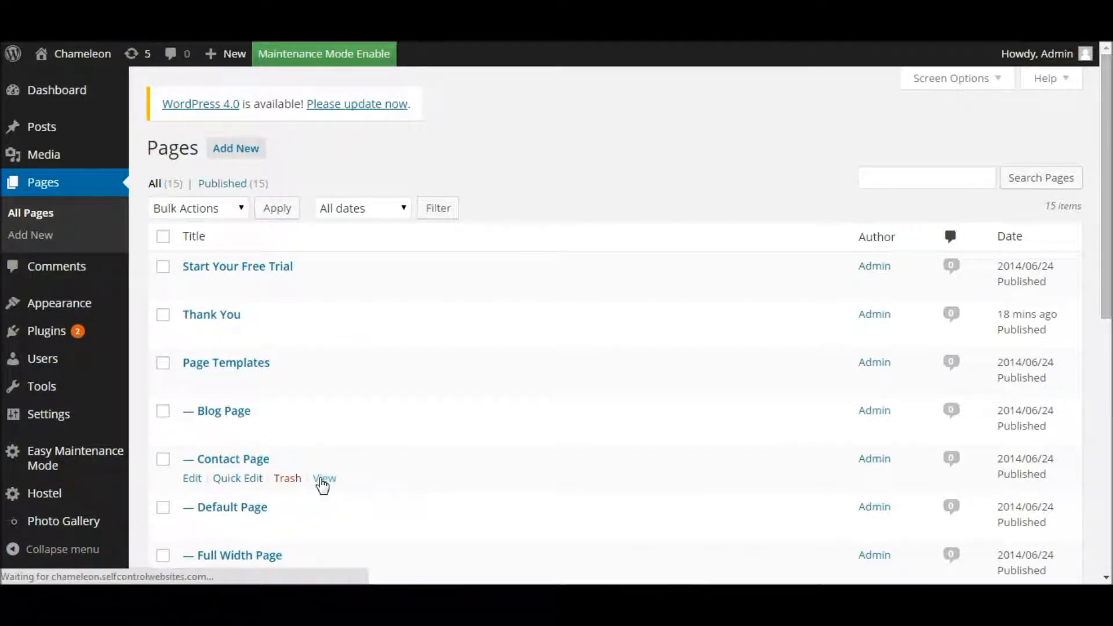
scroll(319, 483, "down", 3)
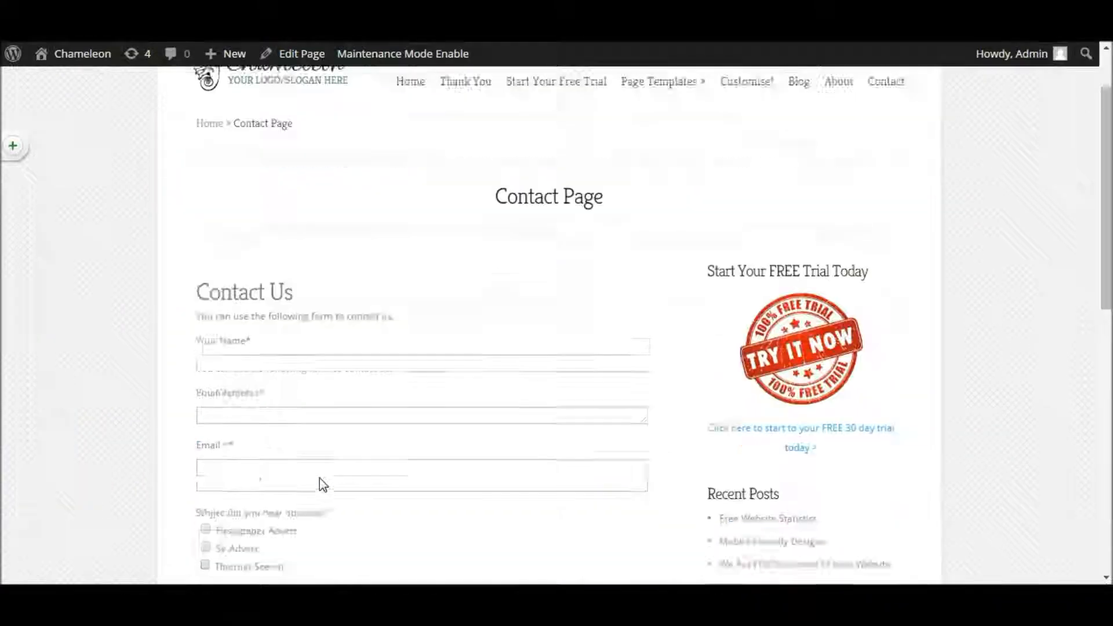
key("ctrl")
key("ctrl")
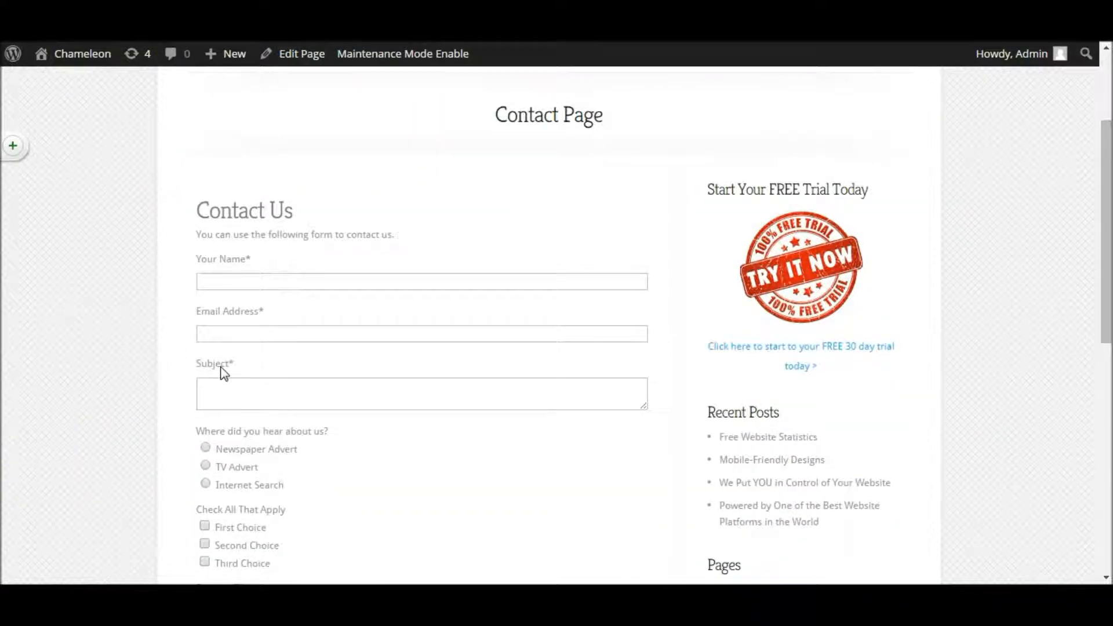
key("ctrl")
scroll(300, 447, "down", 1)
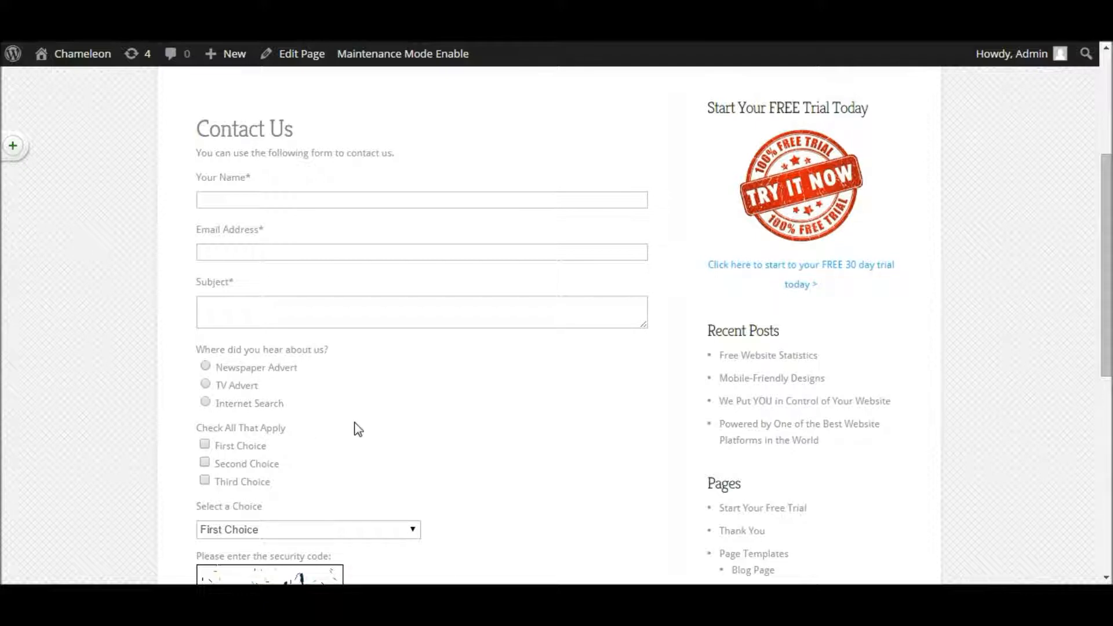
left_click_drag(1107, 247, 1086, 233)
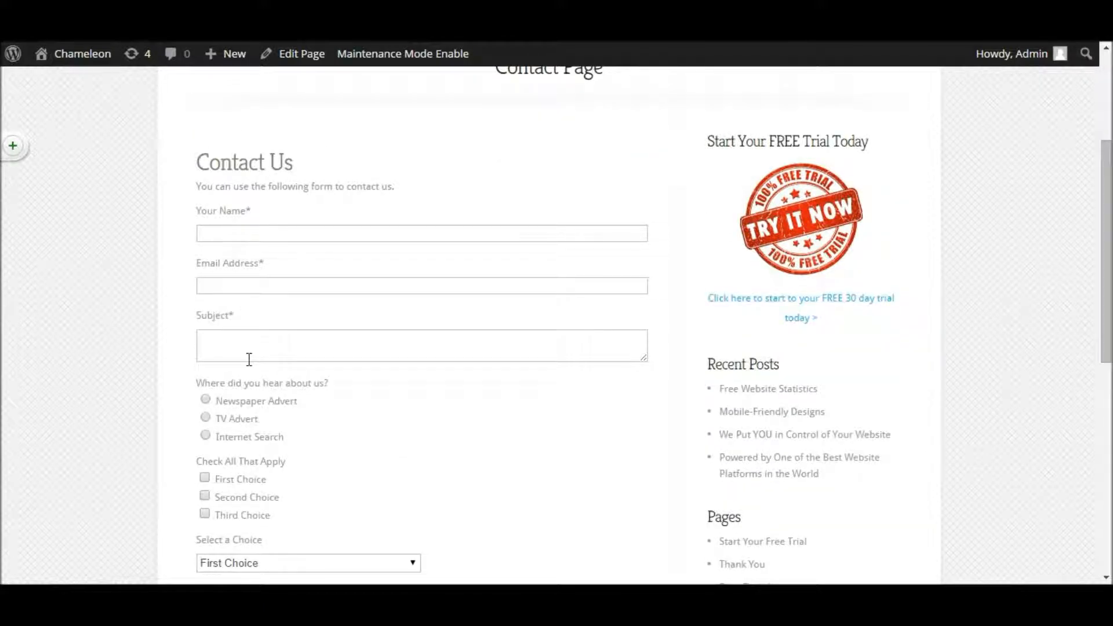
scroll(250, 360, "down", 1)
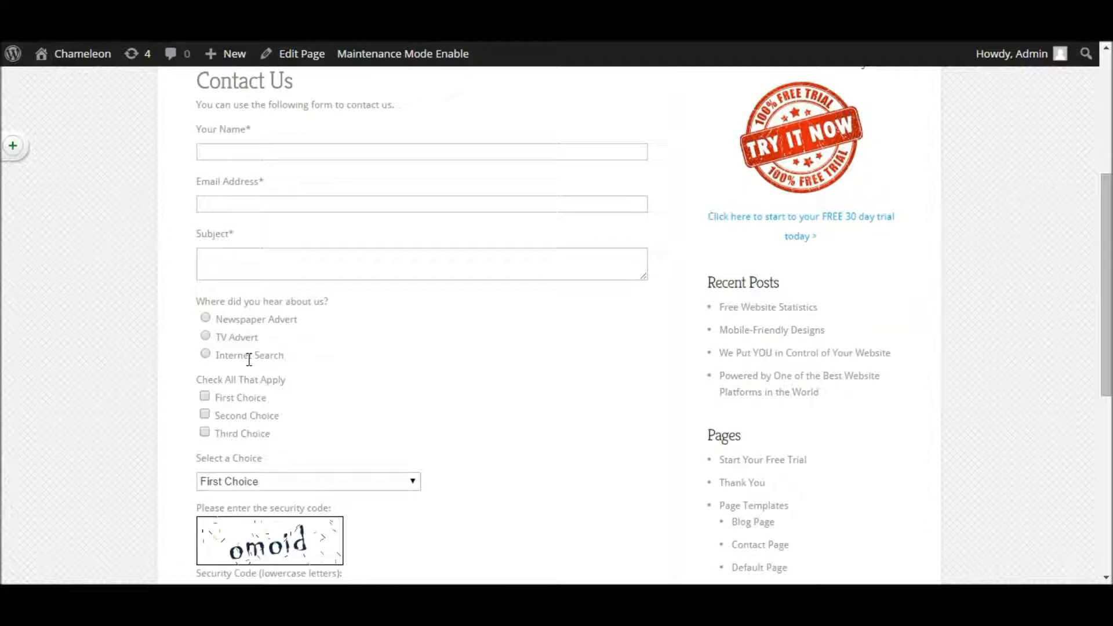
scroll(250, 359, "up", 3)
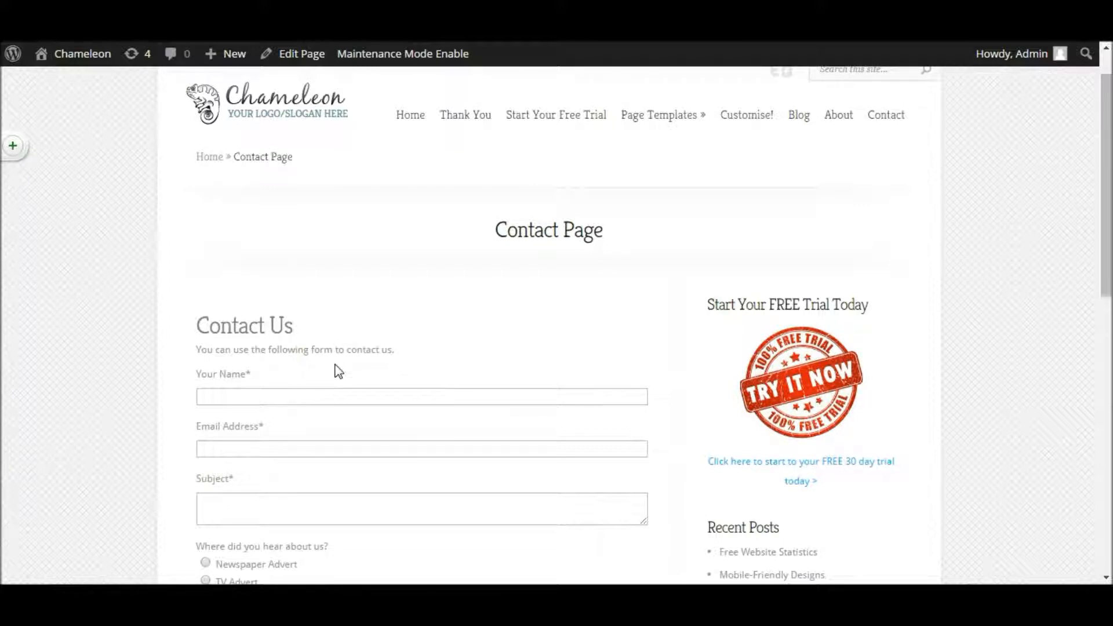
mouse_move(89, 59)
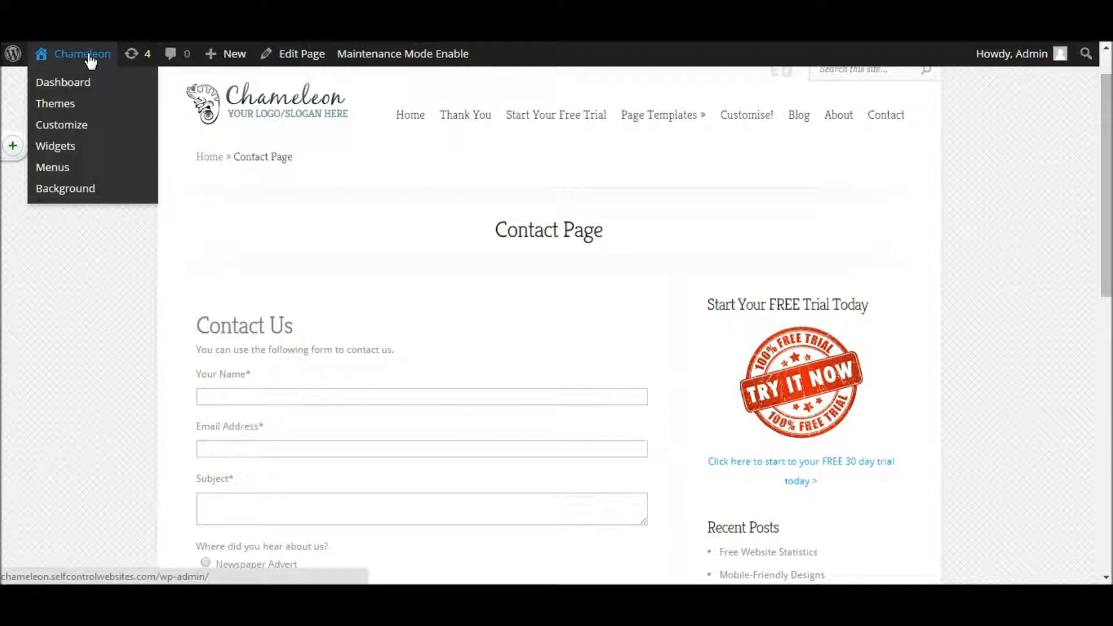
Step: Open Settings > CP Easy Form Builder from the Dashboard
left_click(89, 53)
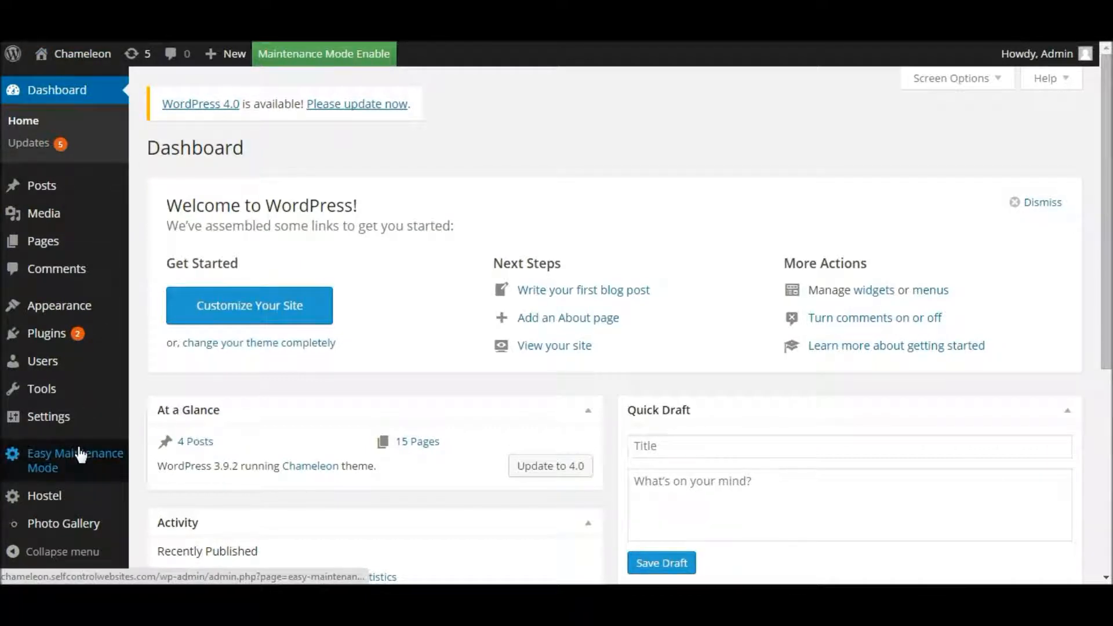
mouse_move(66, 429)
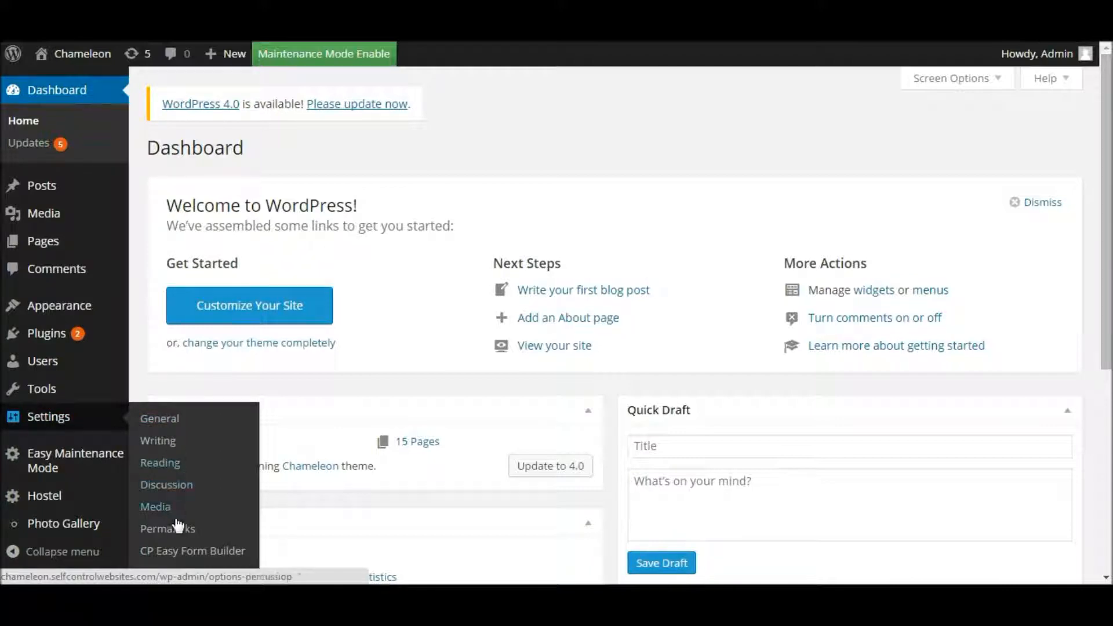
left_click(179, 554)
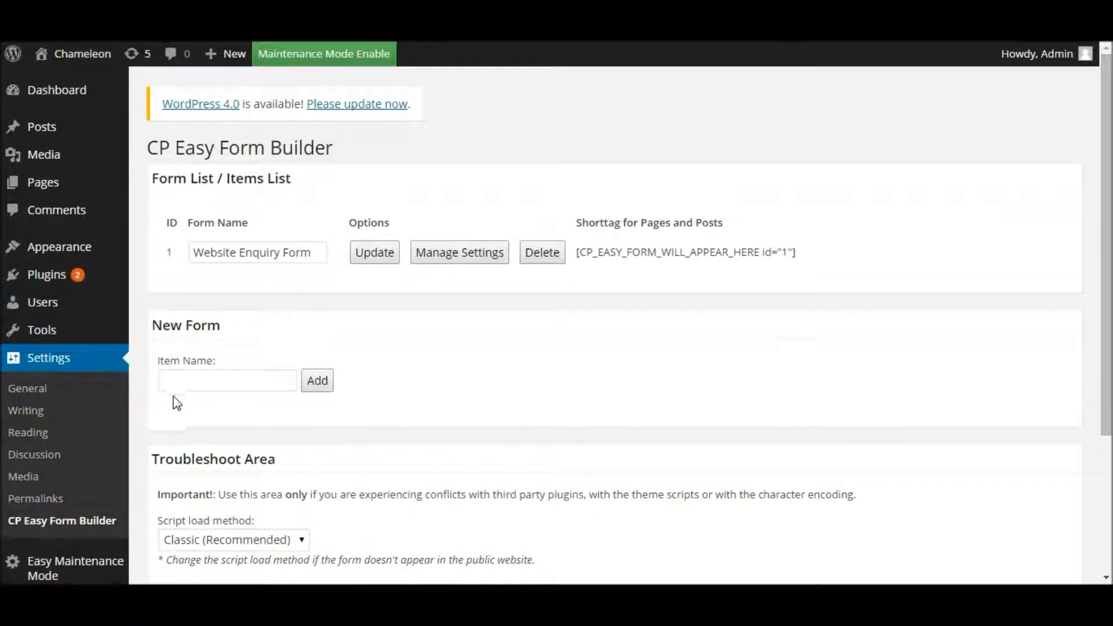
Step: Add a new form named 'Quote Request'
left_click(186, 378)
left_click(186, 378)
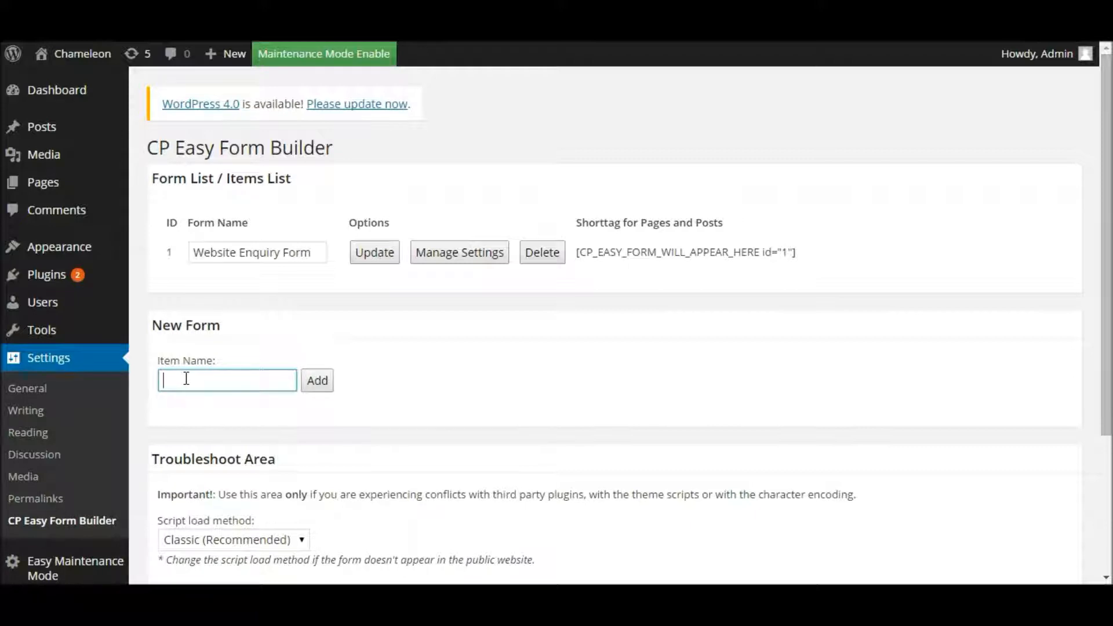
type("Quote Requesr")
key("BackSpace")
type("t")
left_click(320, 386)
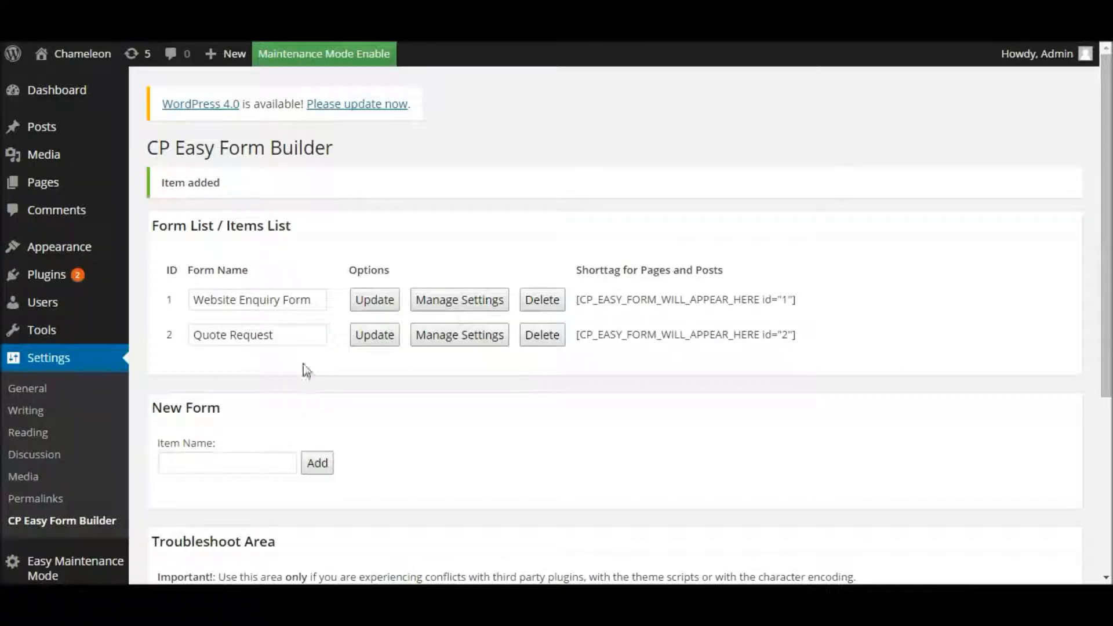
Step: Check the Quote Request field editor, return to the list, and select its id="2" shortcode
left_click_drag(281, 336, 191, 335)
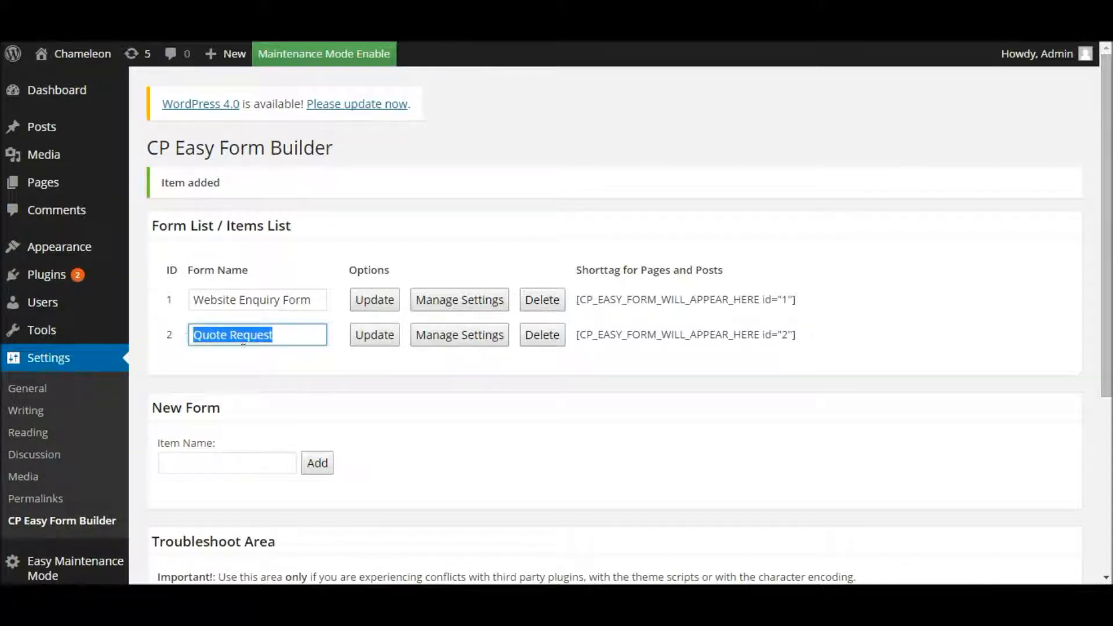
left_click(456, 335)
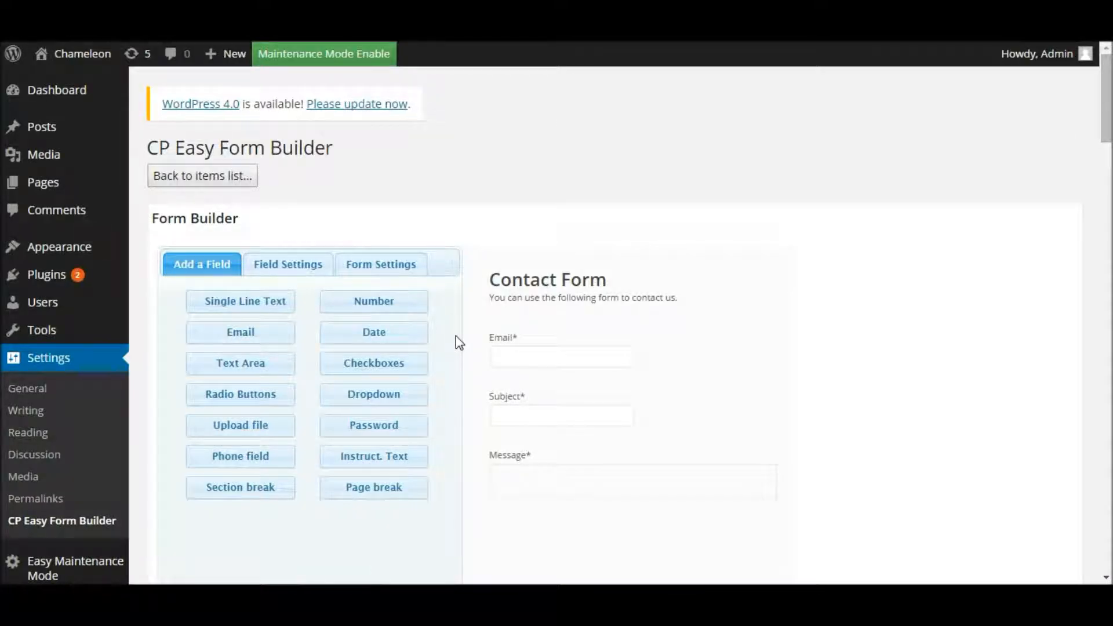
left_click(194, 183)
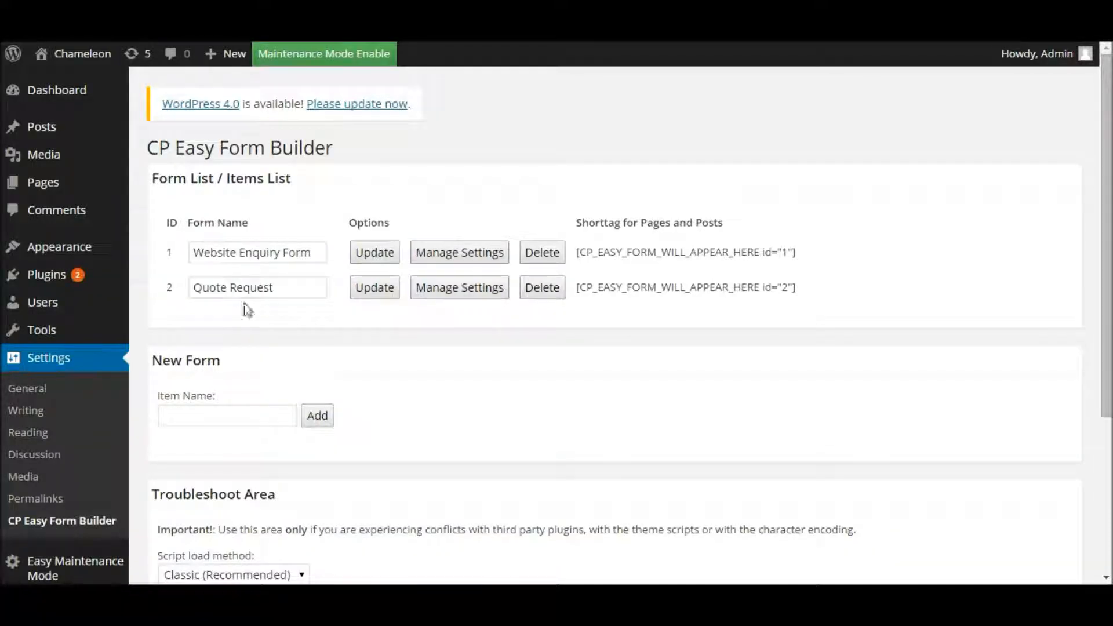
left_click(285, 283)
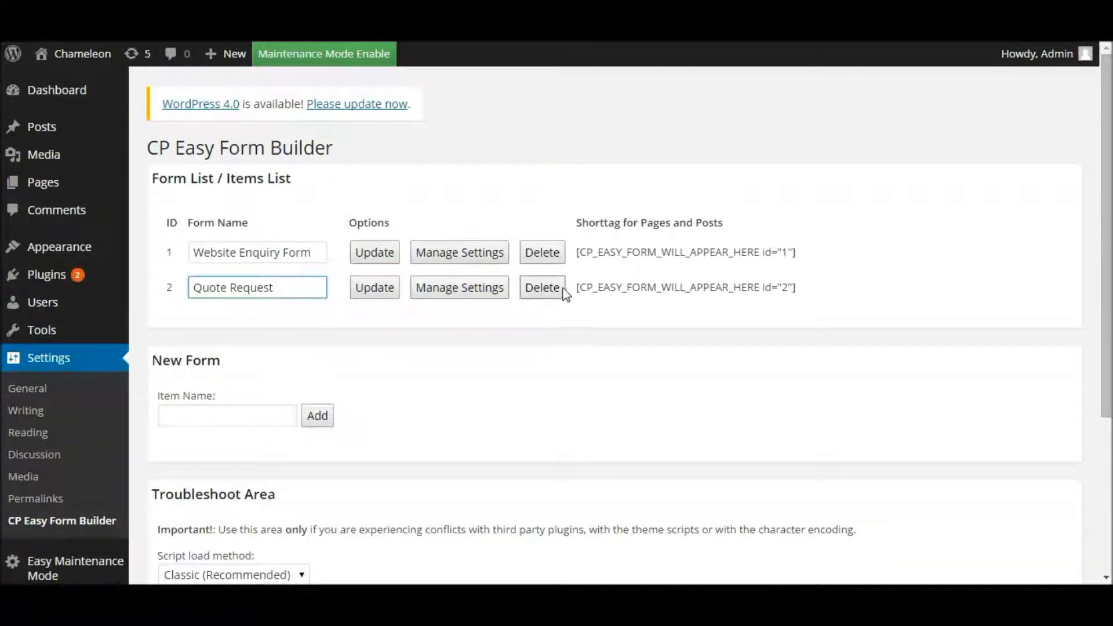
left_click_drag(578, 288, 800, 295)
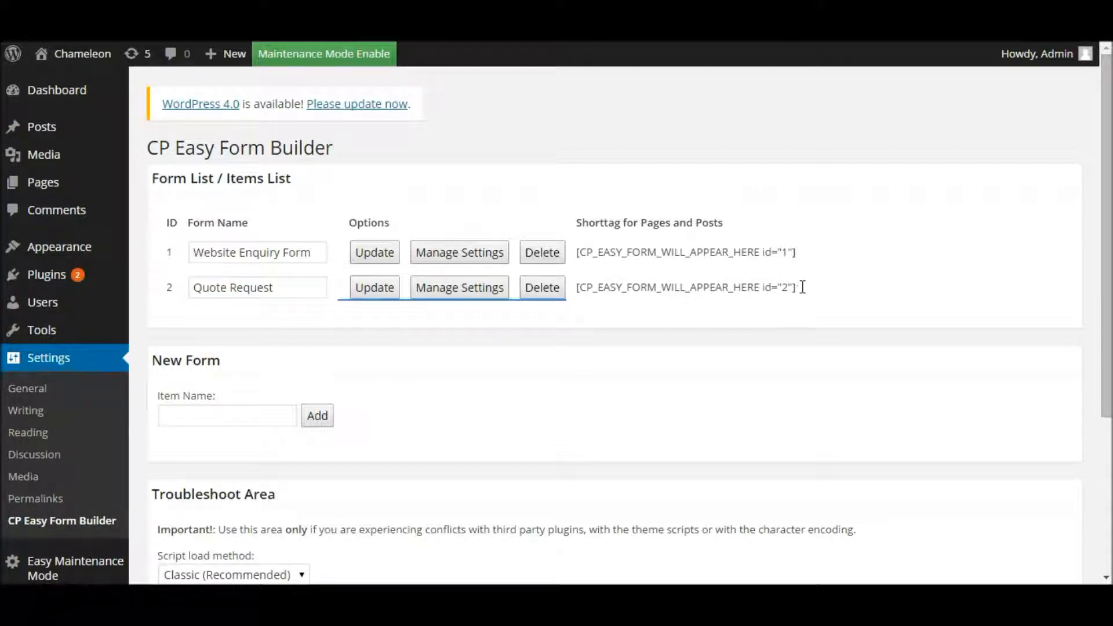
triple_click(800, 287)
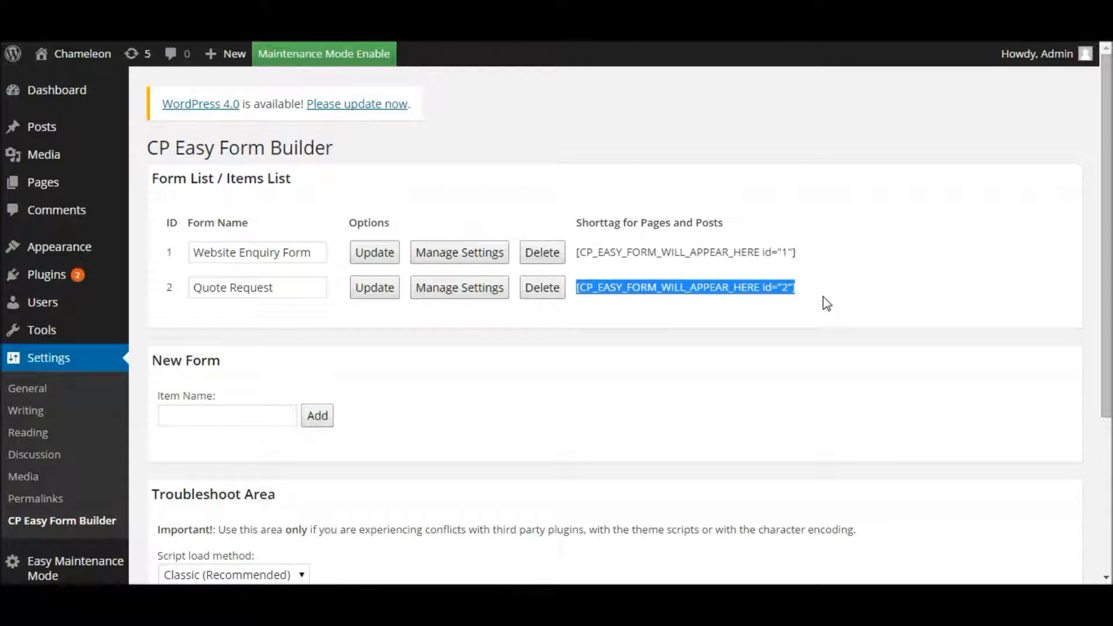